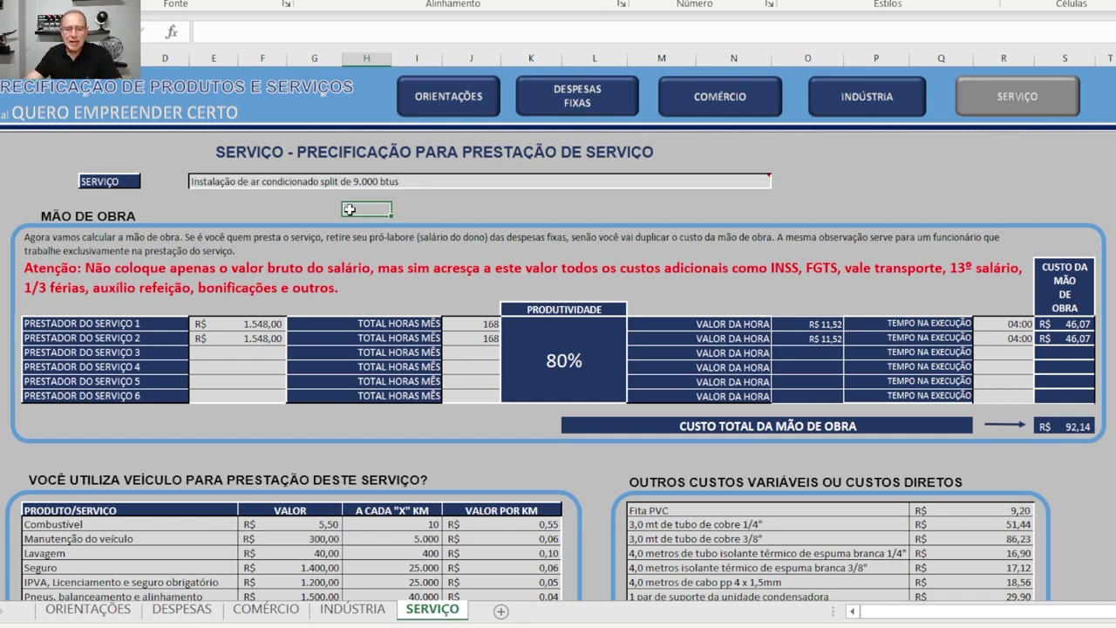
- Examine the monthly pay of service providers 1 and 2 and the note on additional labour costs in the MÃO DE OBRA section
click(280, 322)
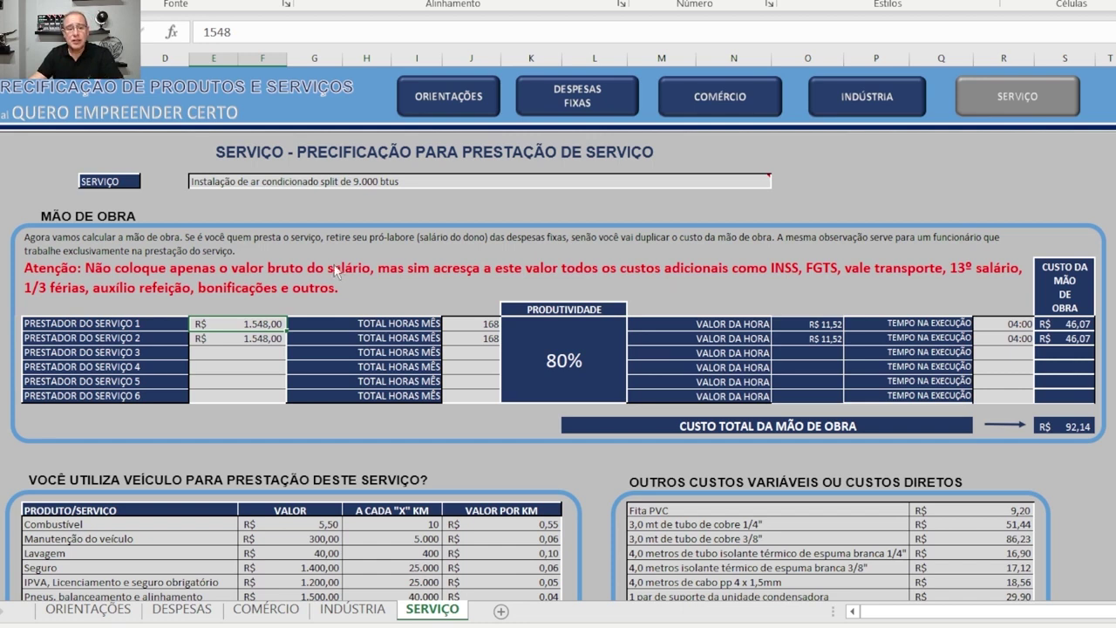
click(249, 336)
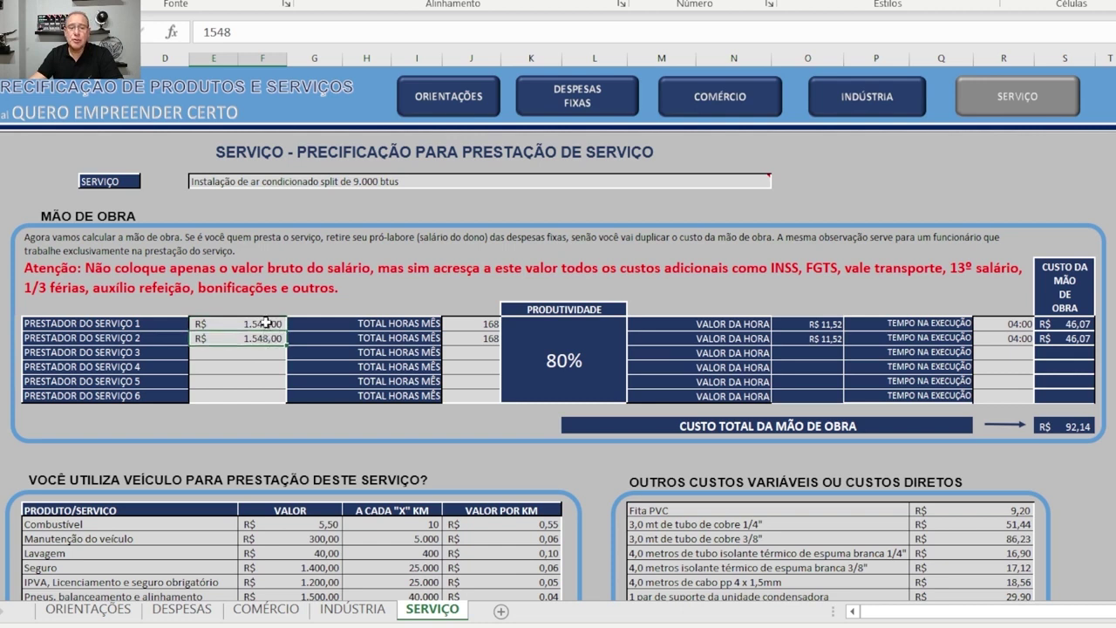
click(266, 319)
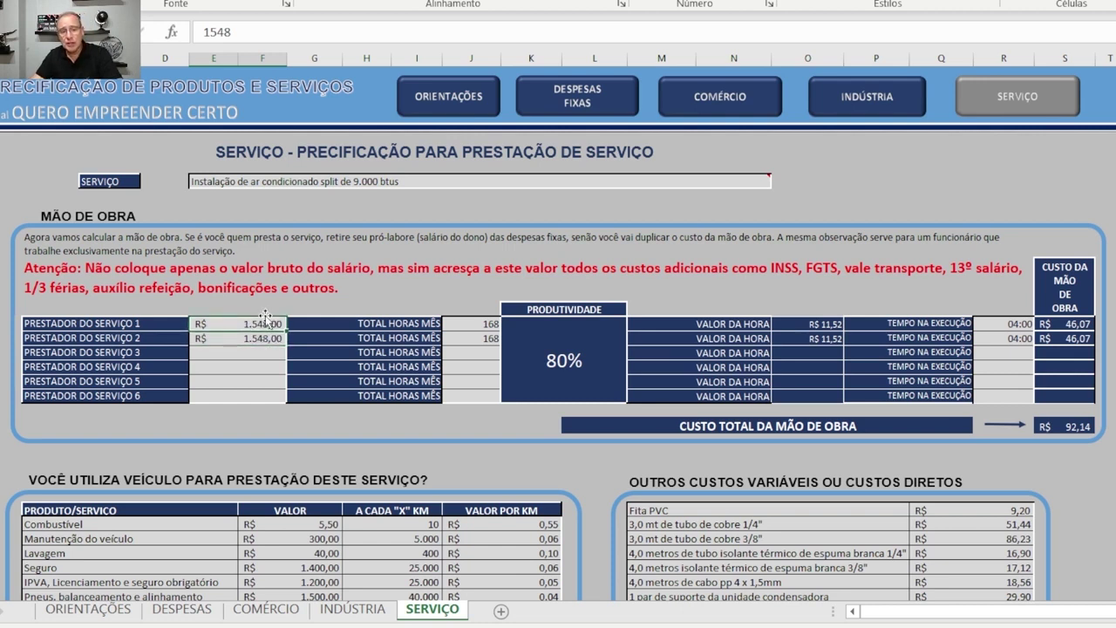
click(352, 310)
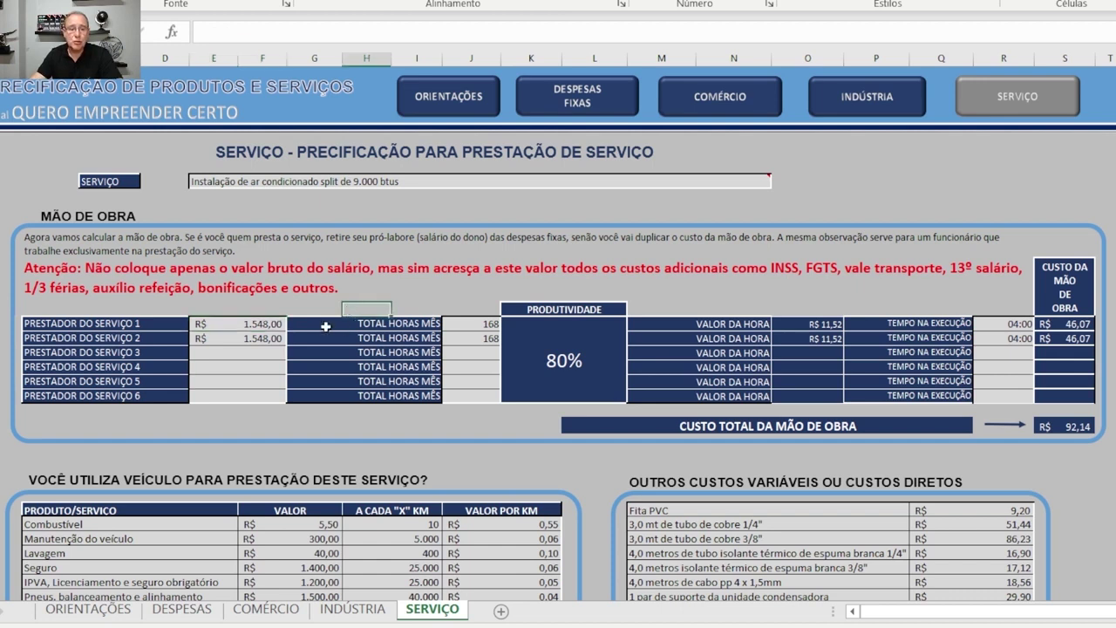
click(275, 323)
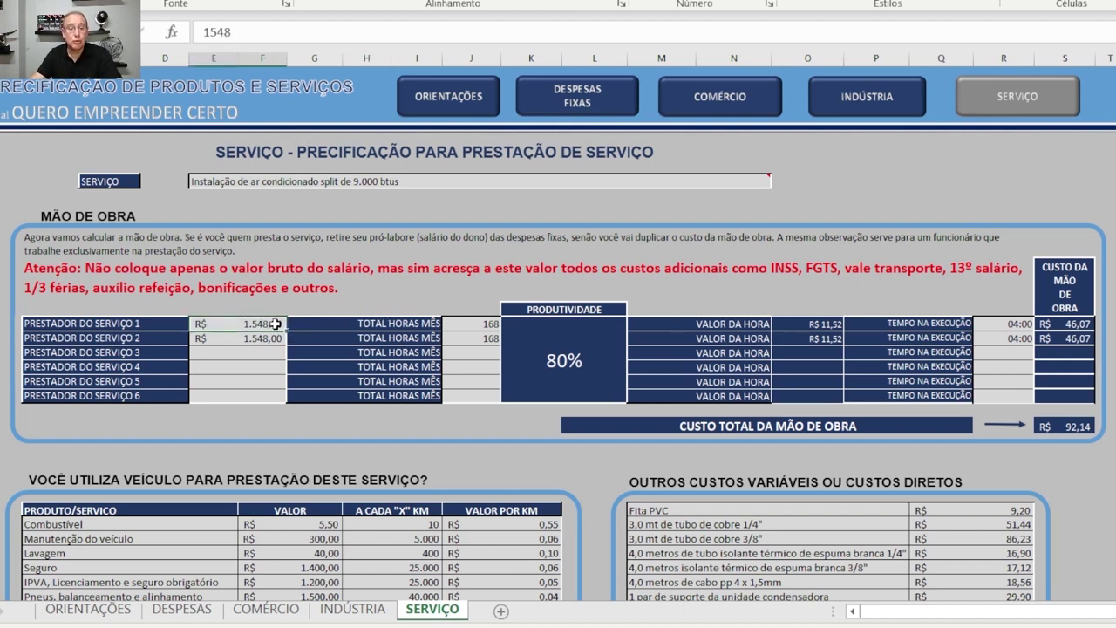
click(414, 292)
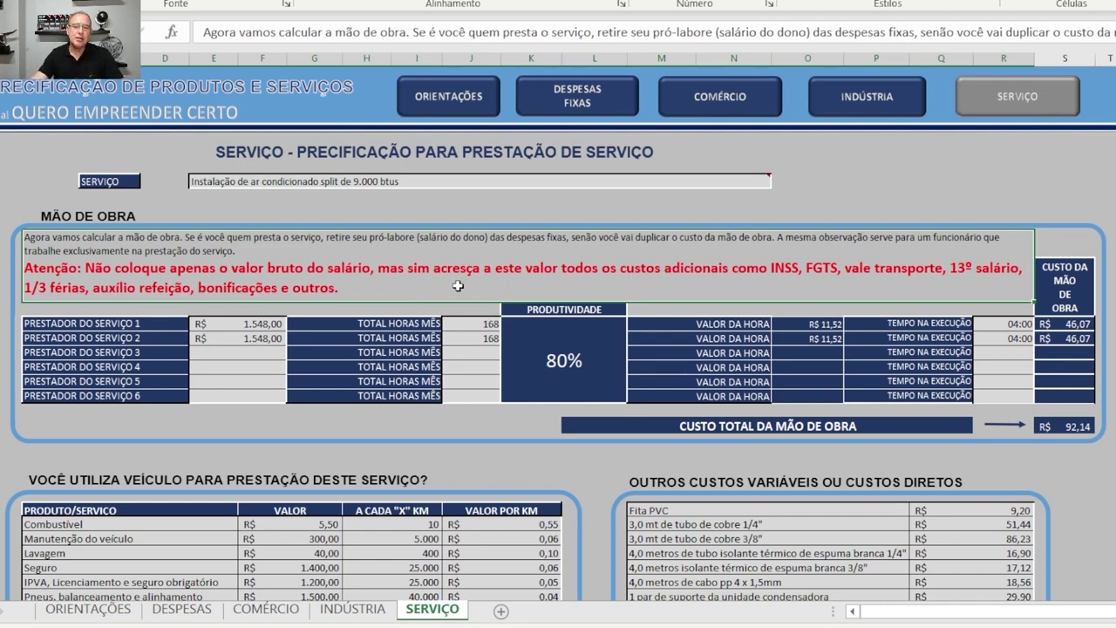
- Check the owner's Pró-labore in the fixed expenses sheet, then return to SERVIÇO and review the pay of providers 1 and 2
click(586, 106)
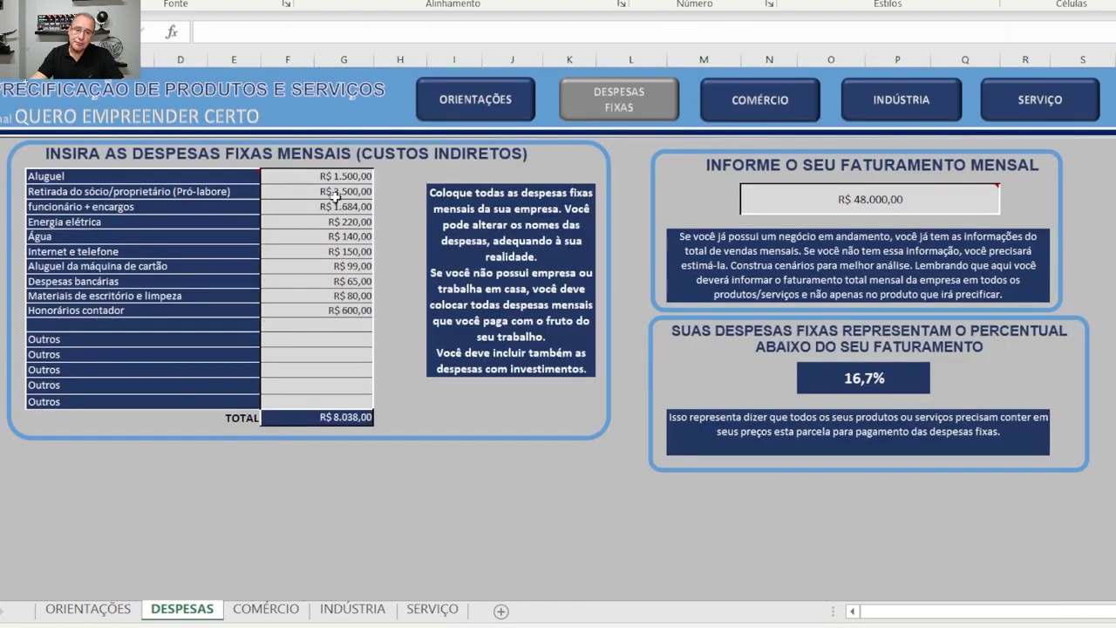
click(342, 192)
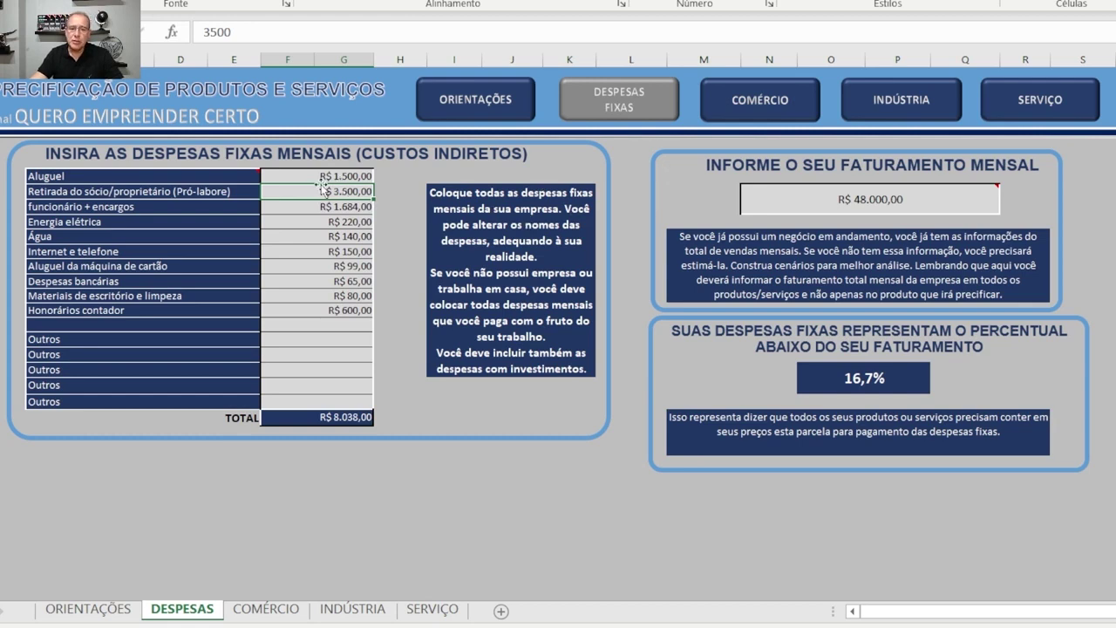
click(1020, 105)
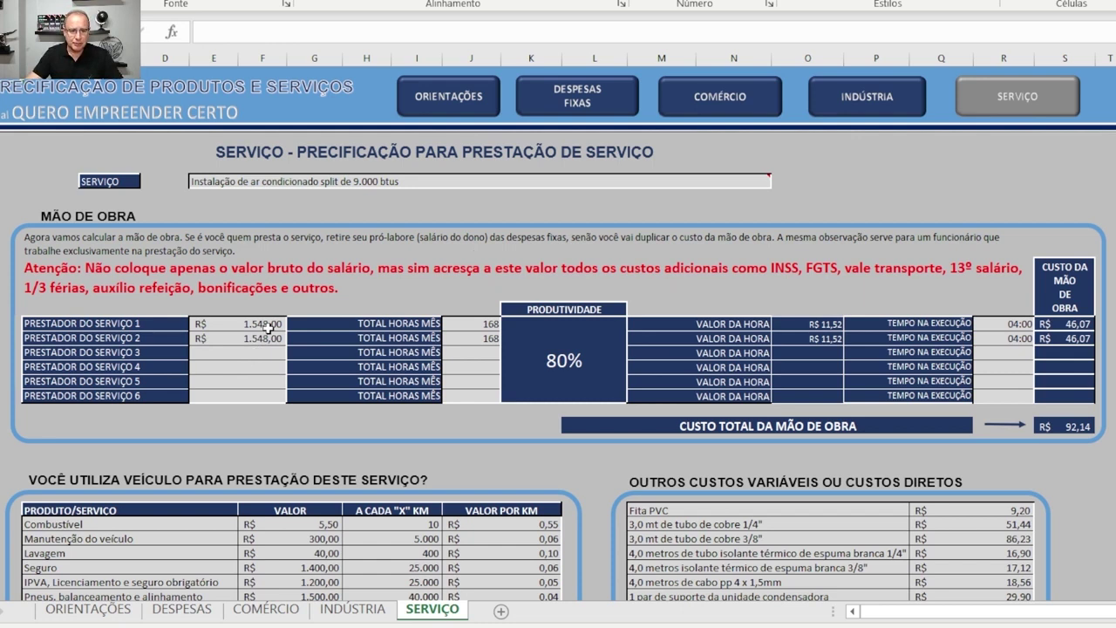
click(274, 328)
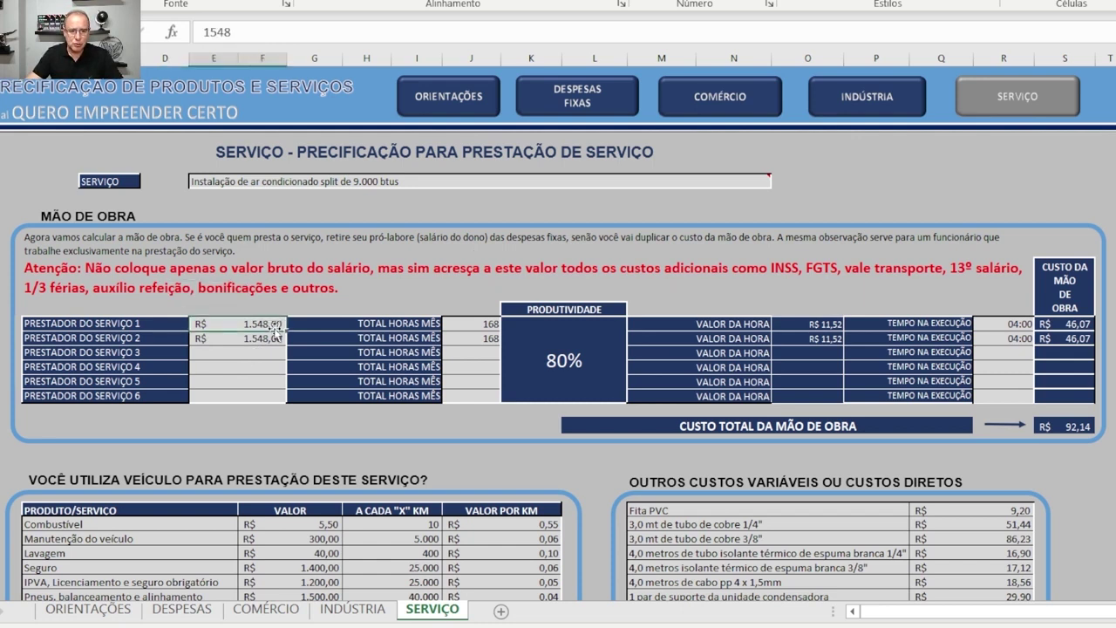
click(275, 341)
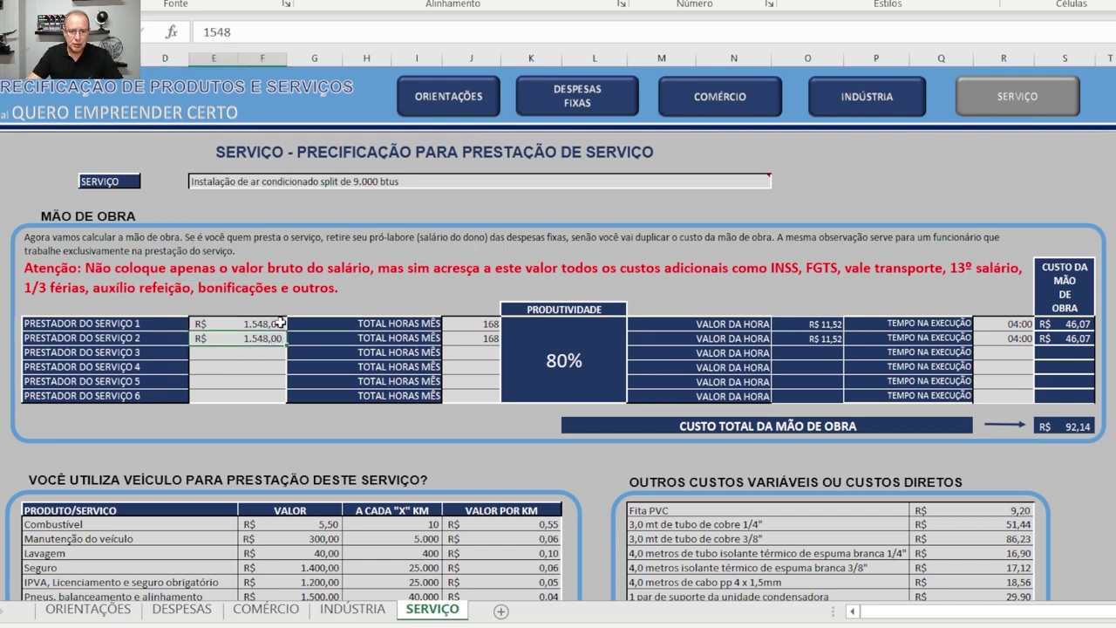
click(279, 323)
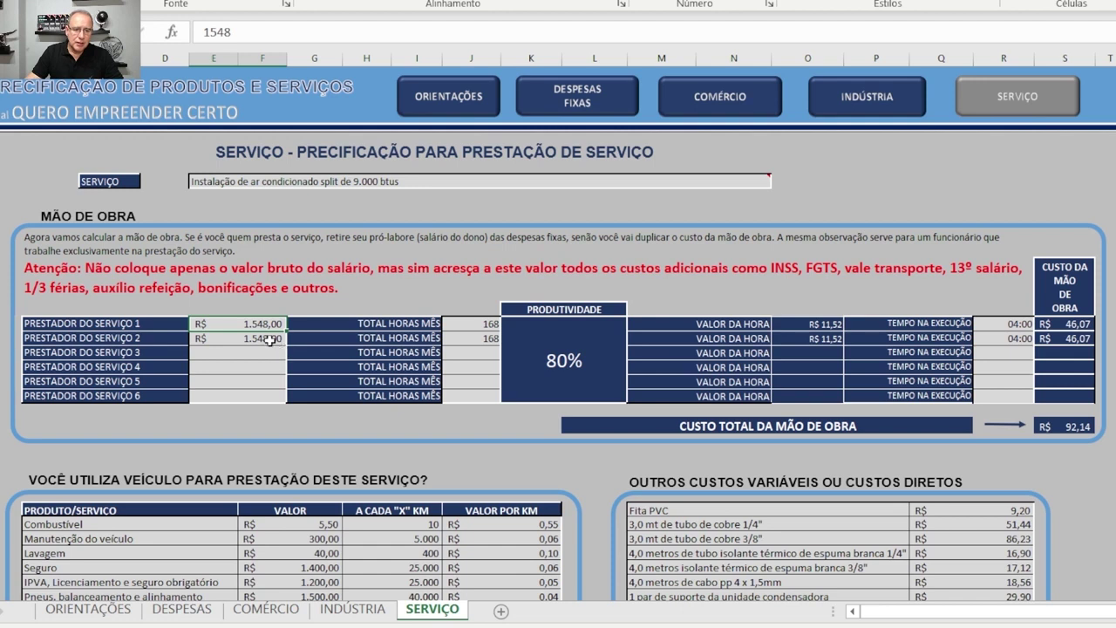
click(281, 338)
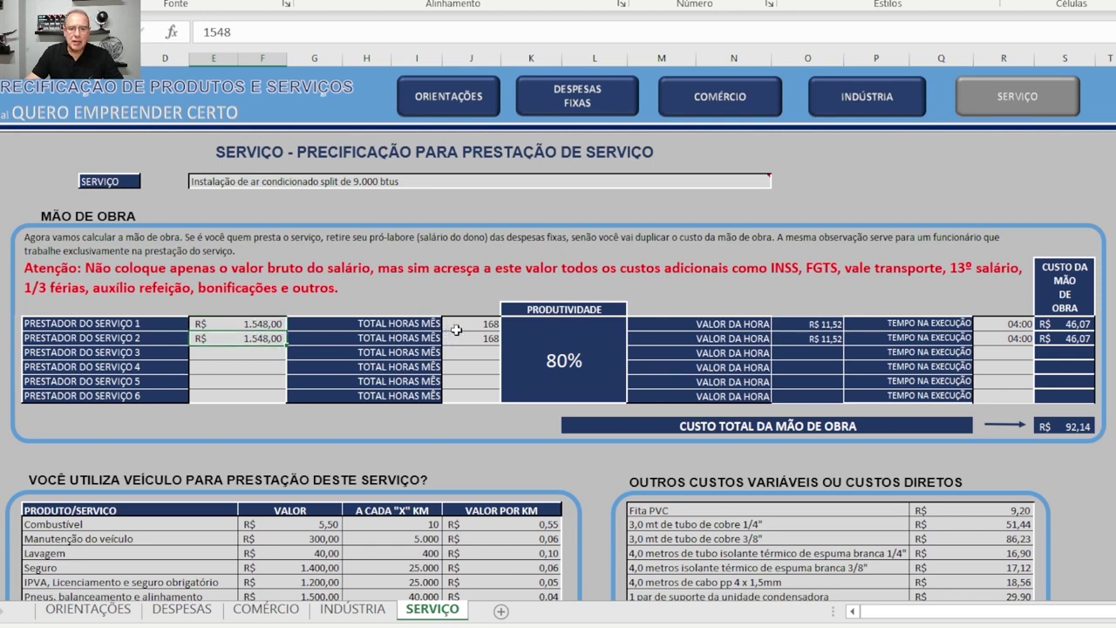
- Inspect the total monthly hours of provider 1 and the PRODUTIVIDADE heading beside them
click(458, 327)
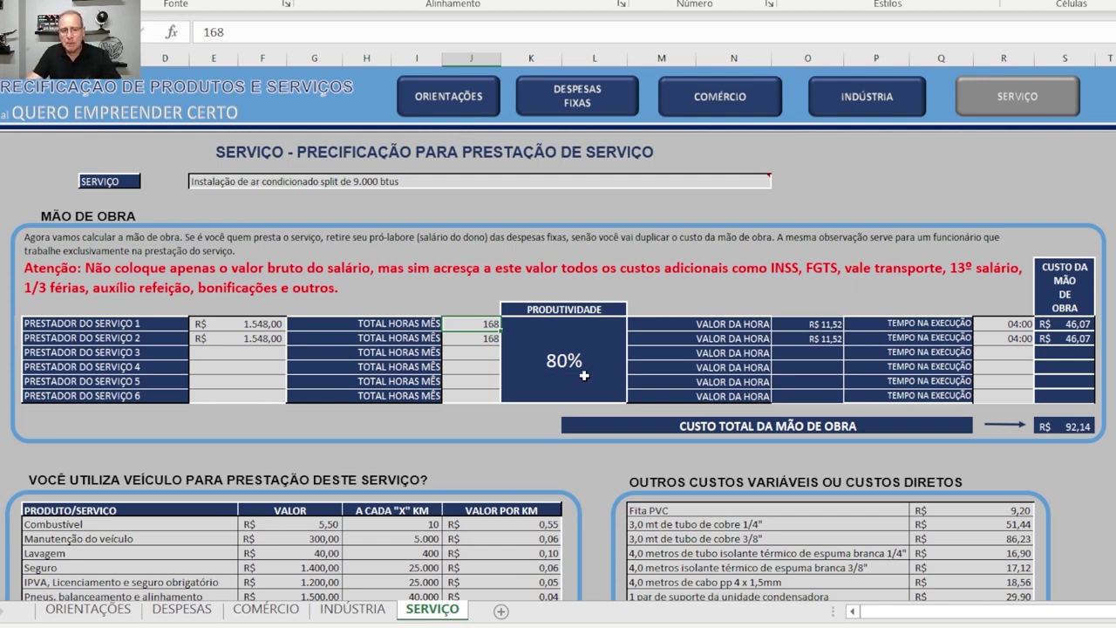
click(533, 311)
click(532, 333)
click(538, 309)
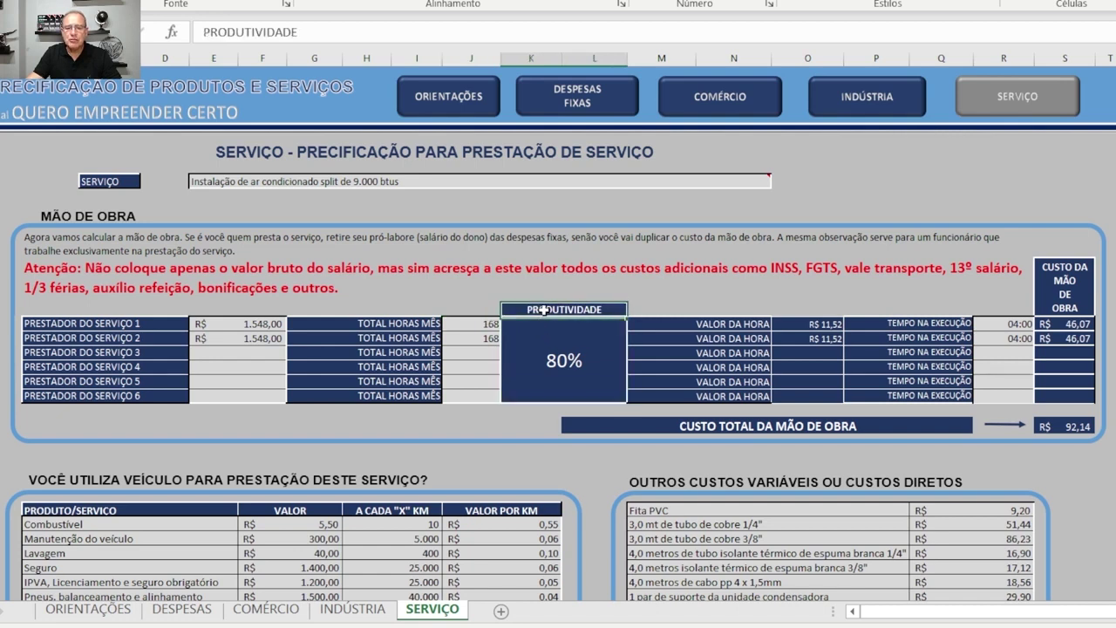
click(482, 325)
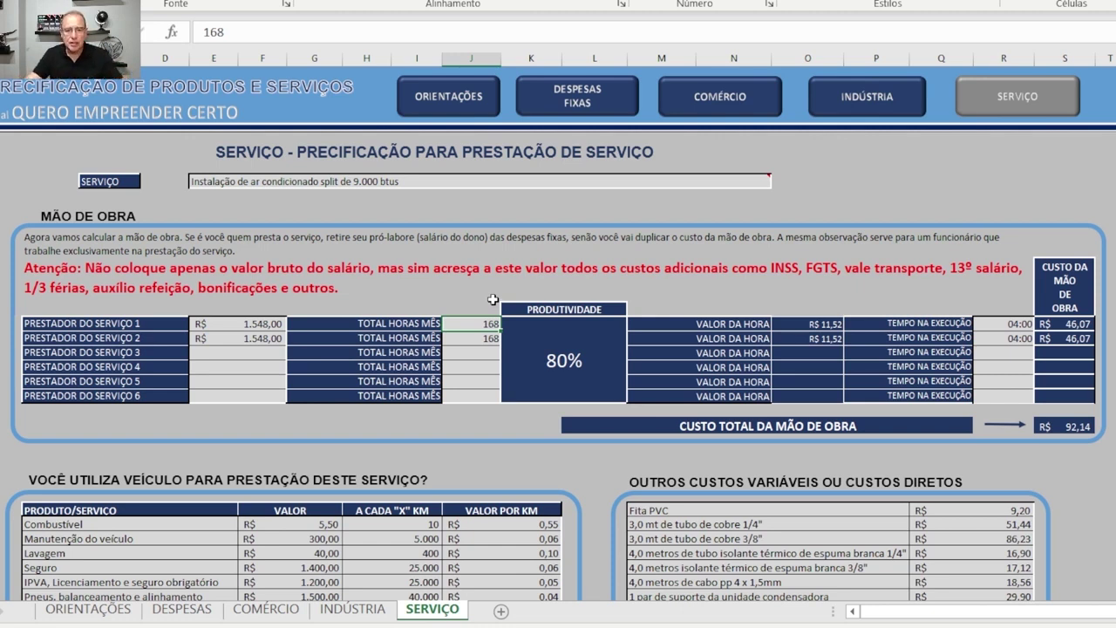
- Try labour productivity values of 90% and 70% in the PRODUTIVIDADE cell
click(557, 370)
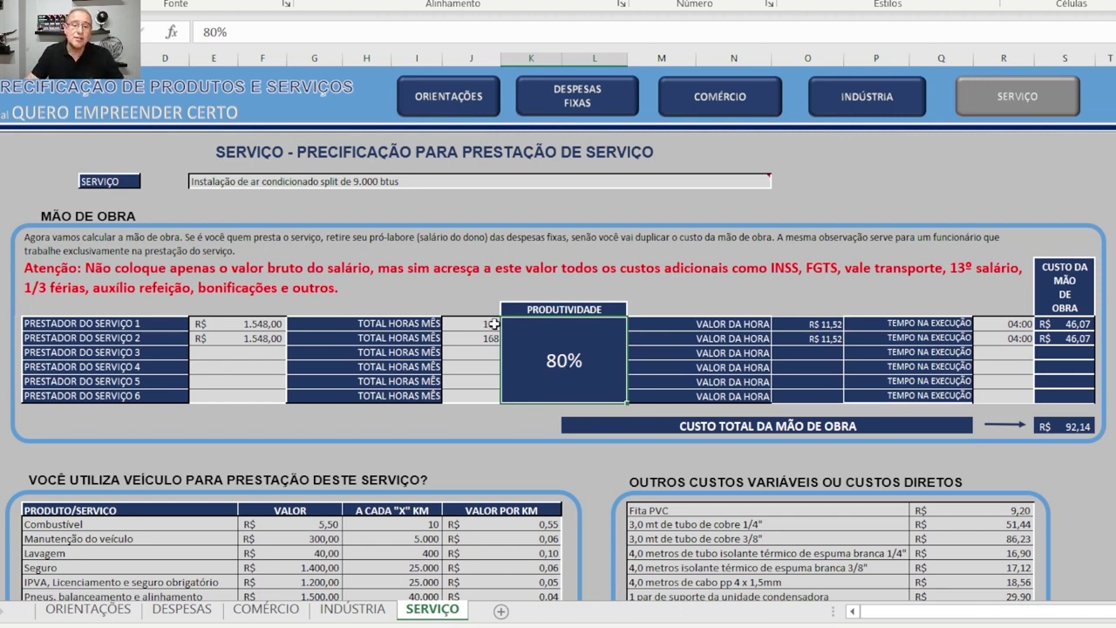
text(90)
click(684, 305)
click(565, 365)
text(70)
click(668, 305)
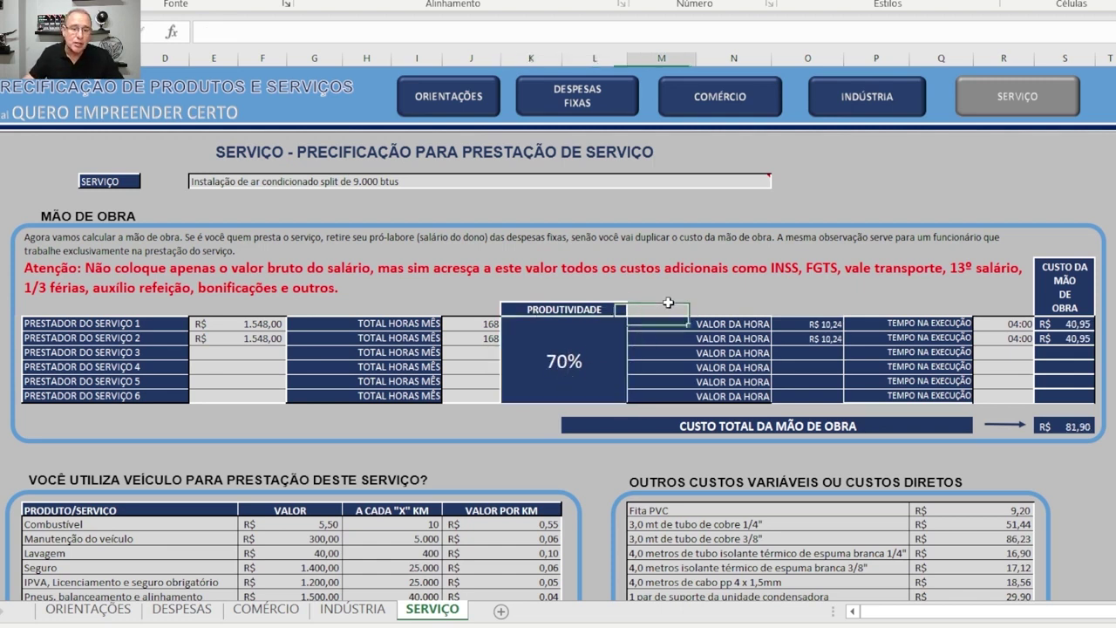
- Restore the labour productivity to 80%
click(575, 365)
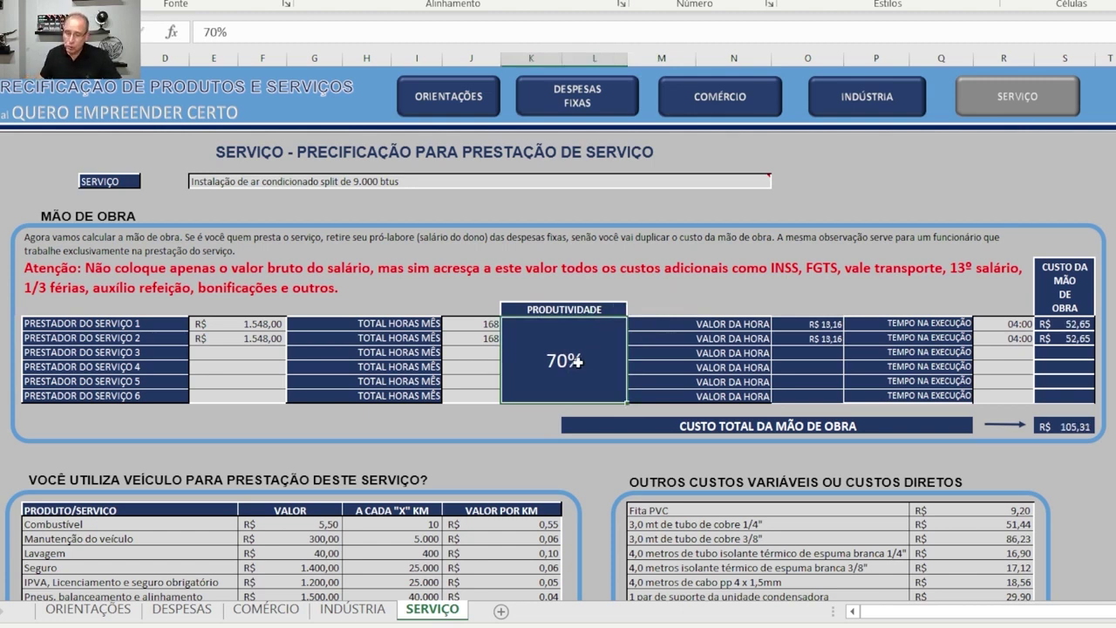
text(80)
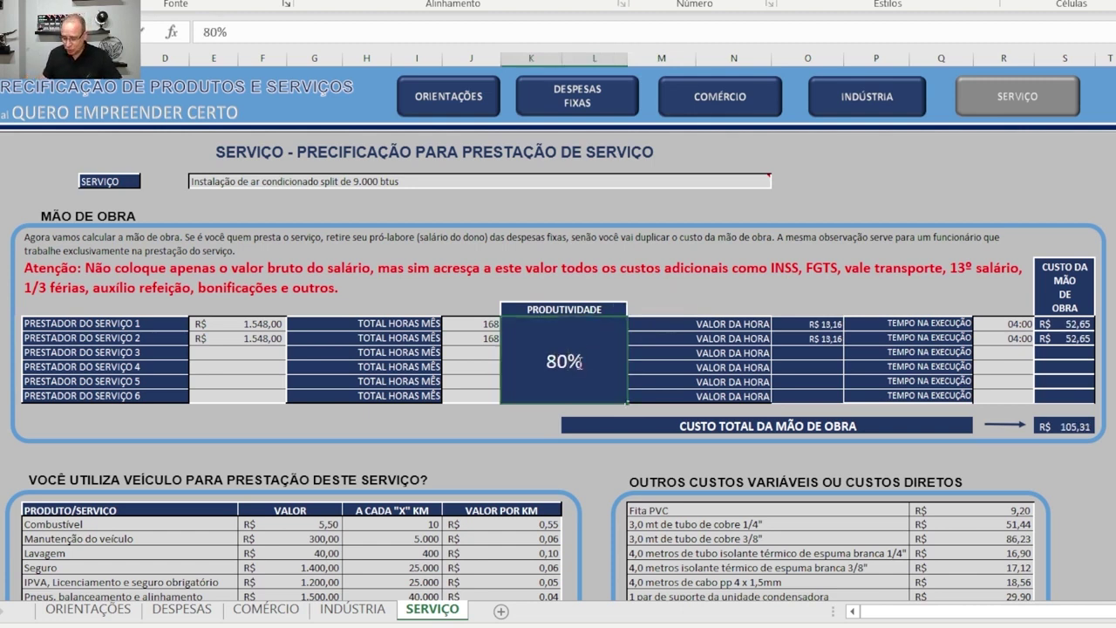
click(669, 298)
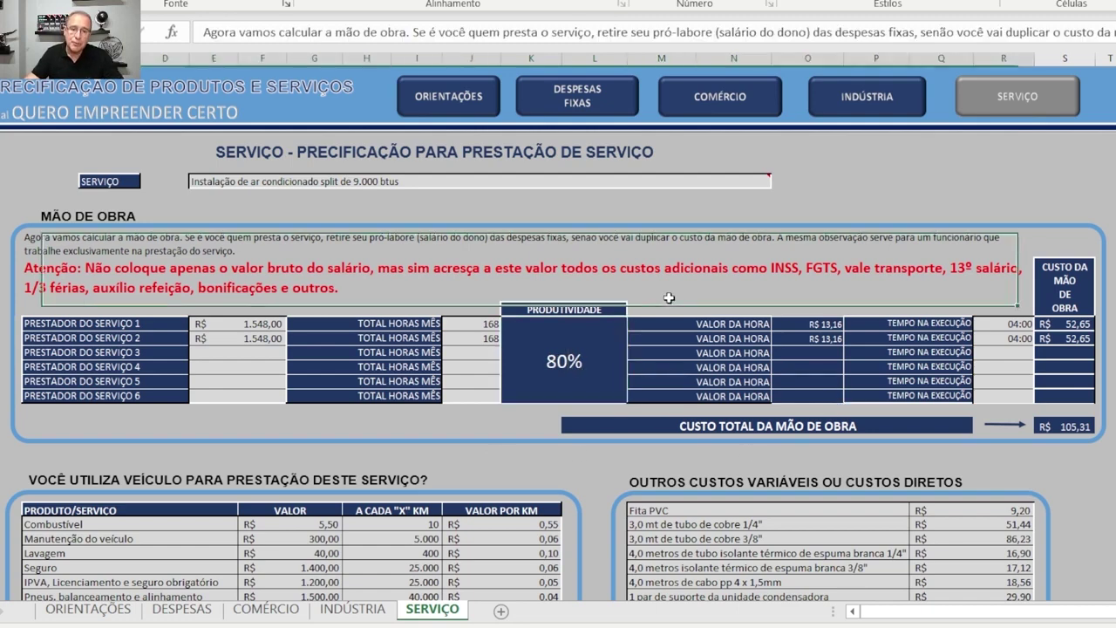
click(794, 193)
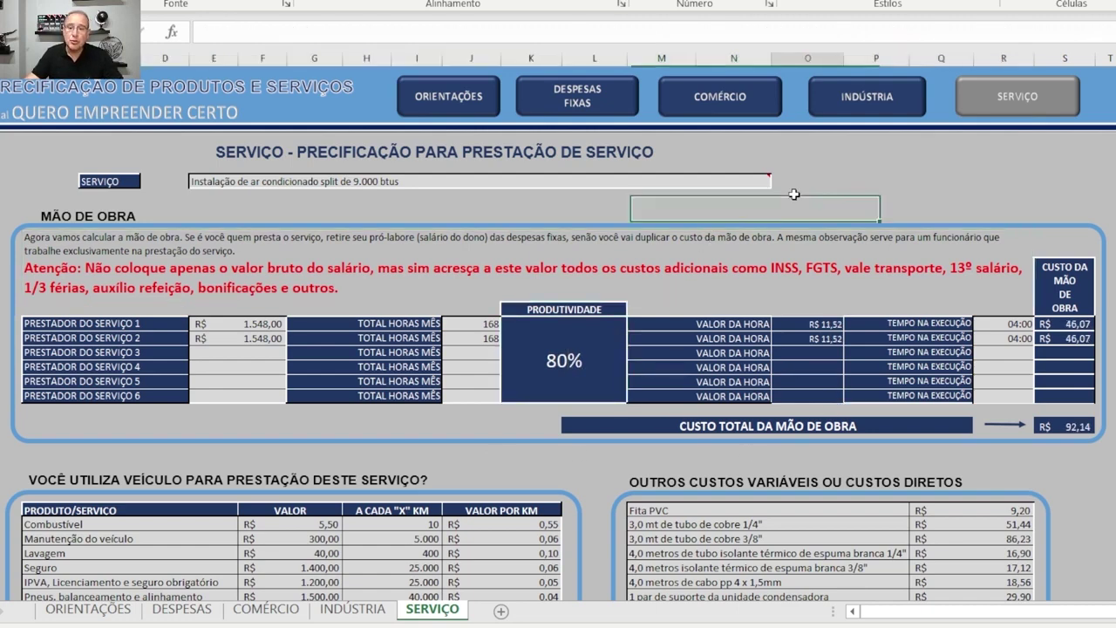
click(933, 194)
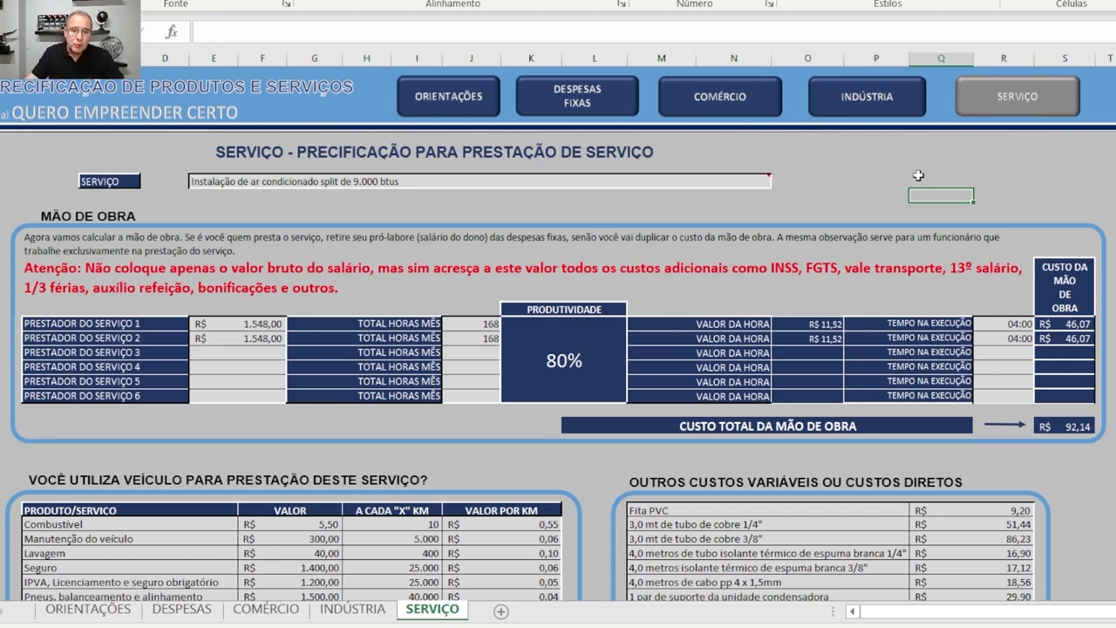
- Try a labour productivity of 100% and compare provider 1's hourly rate with the monthly pay
click(563, 368)
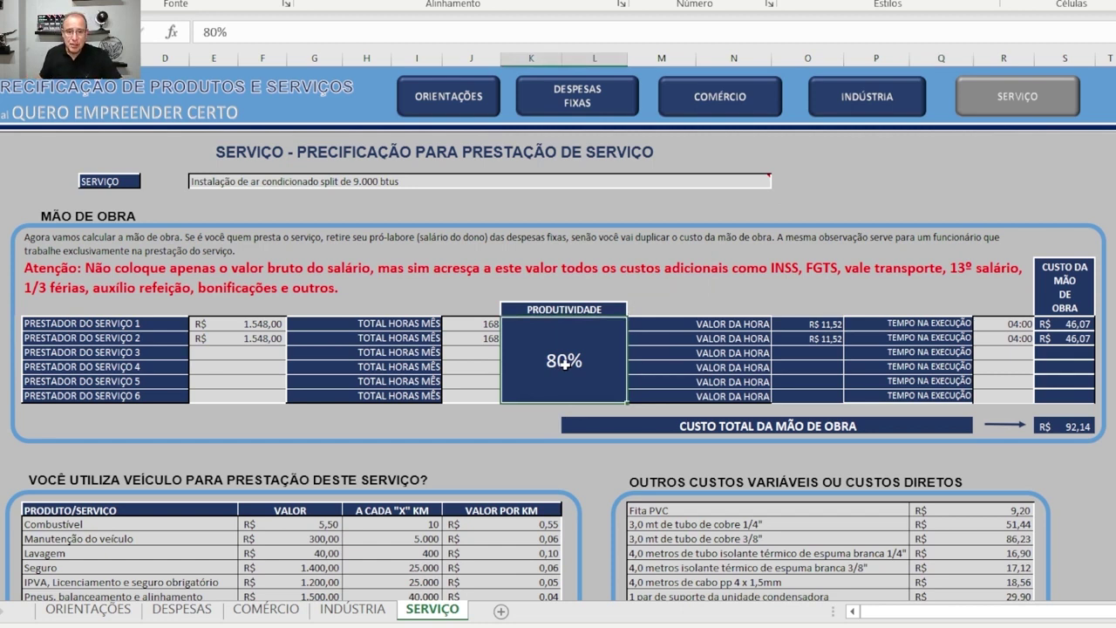
text(100)
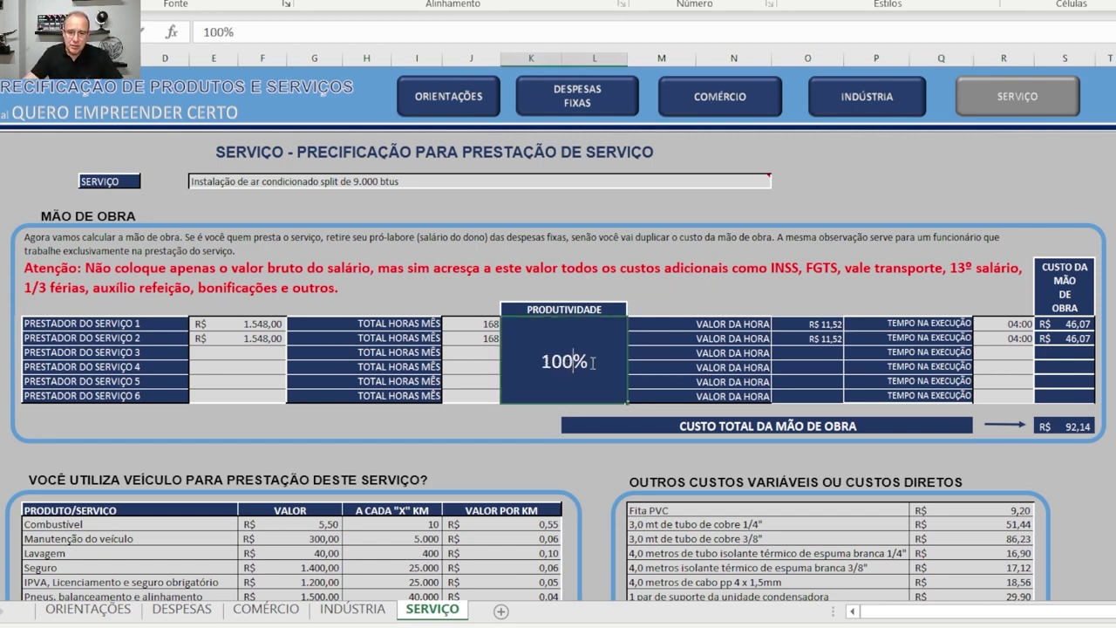
click(796, 322)
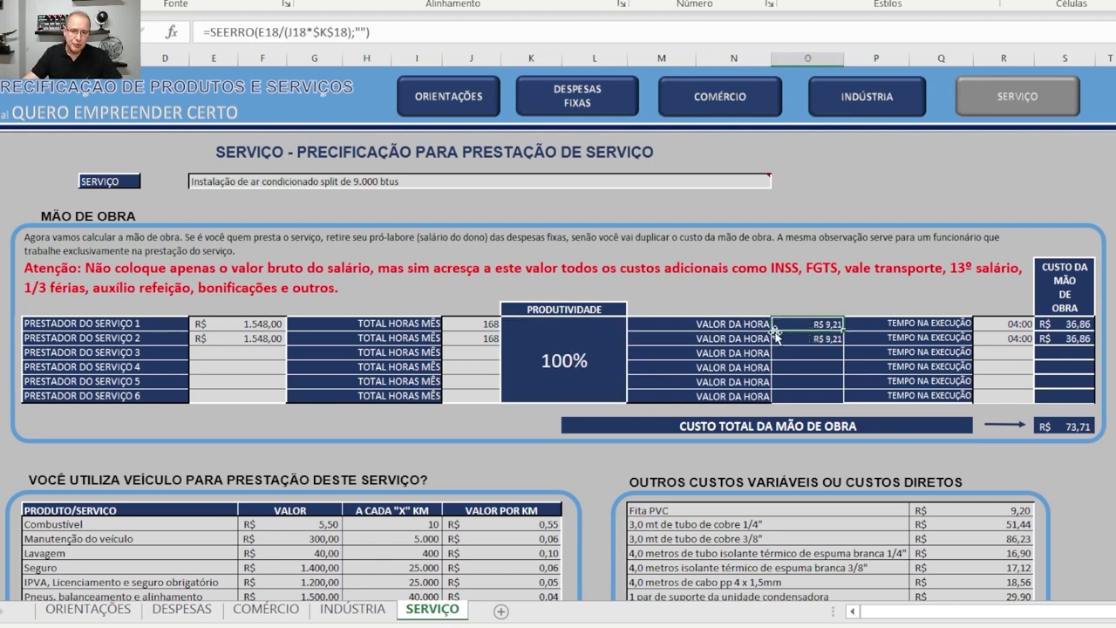
click(238, 324)
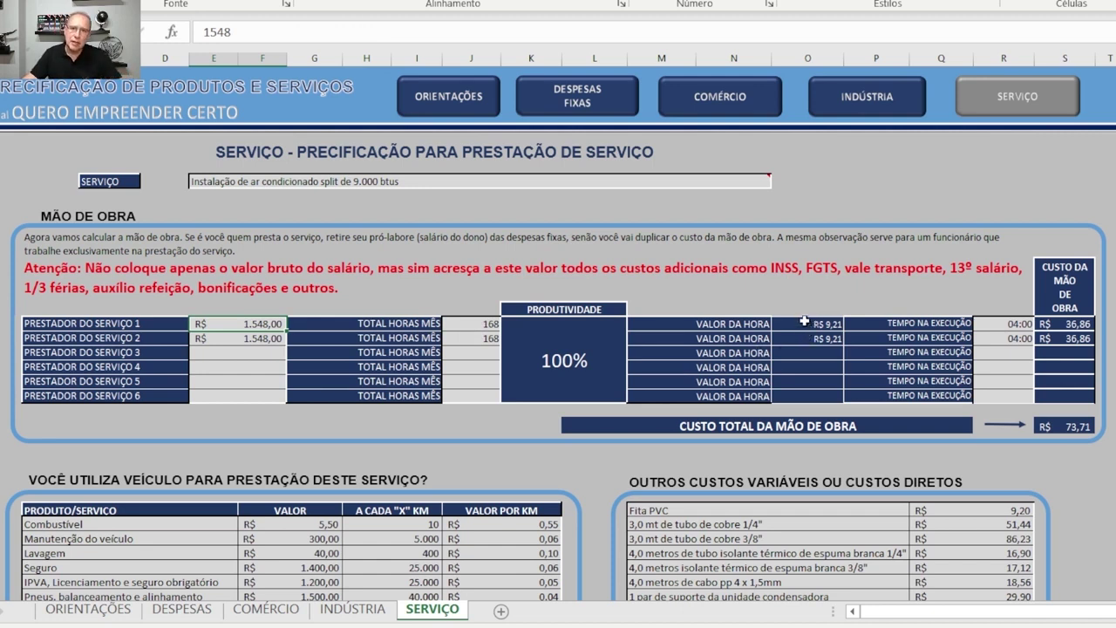
- Set the labour productivity back to 80% and check the hourly rates of providers 1 and 2
click(602, 344)
text(80)
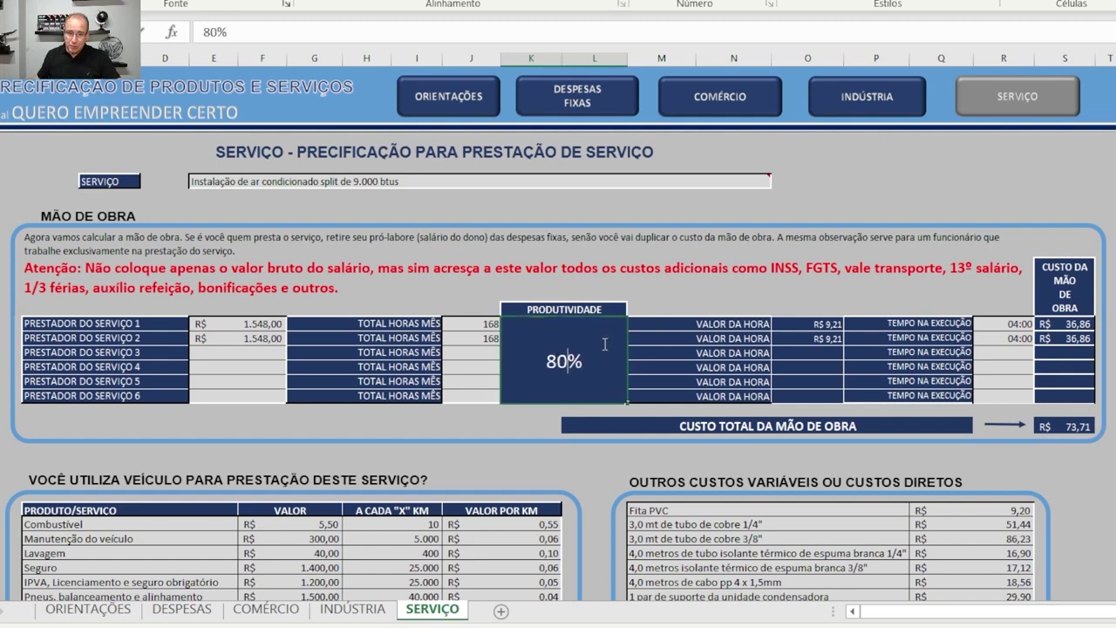
click(742, 340)
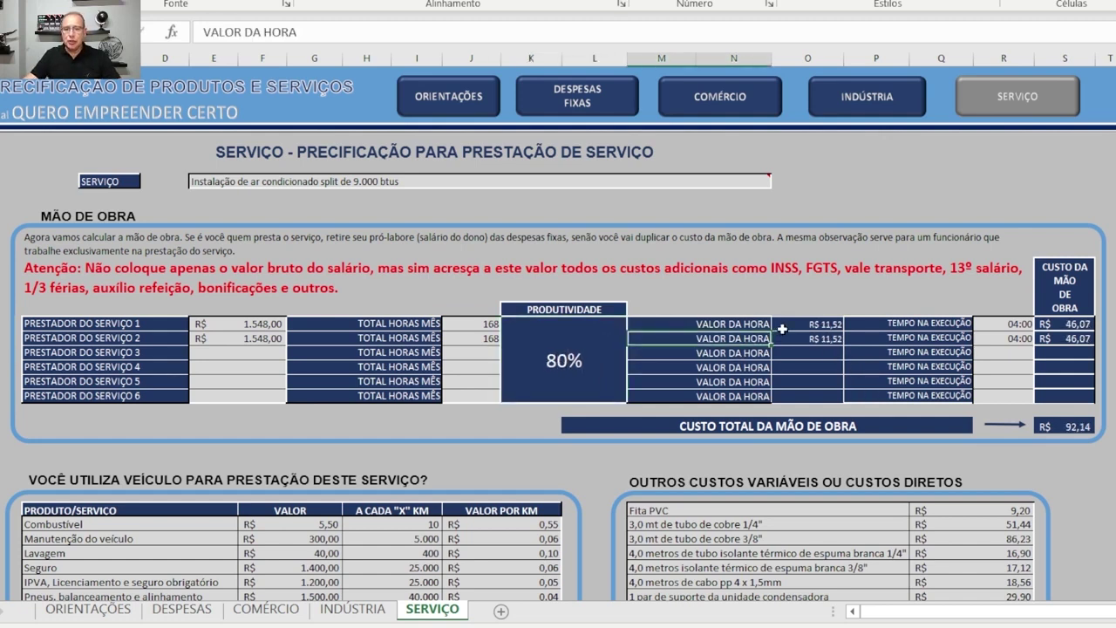
click(782, 325)
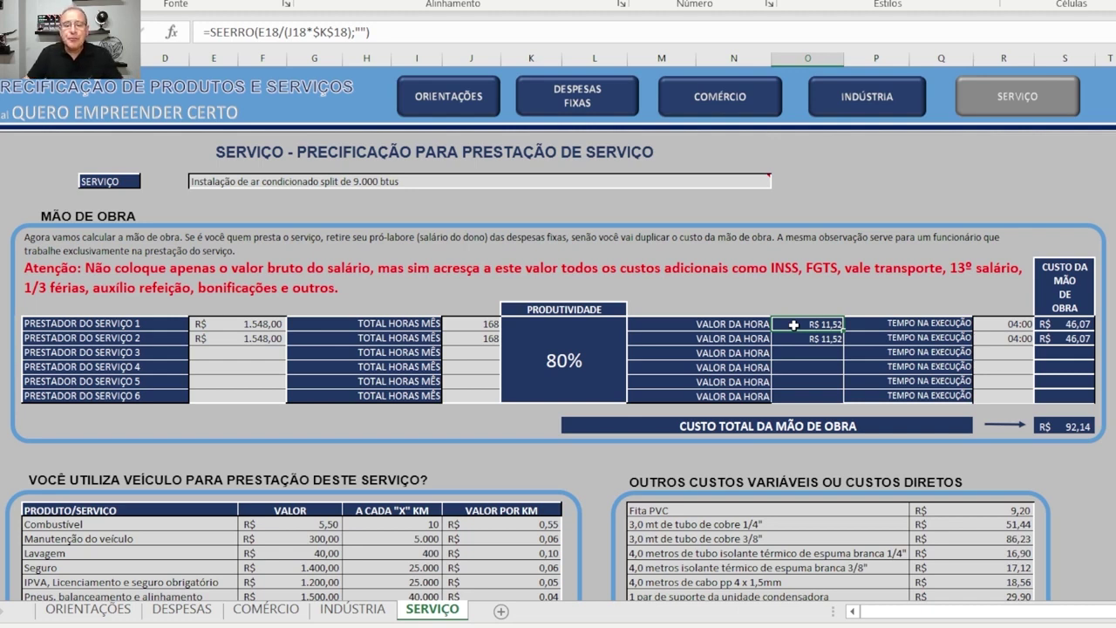
click(820, 337)
click(822, 326)
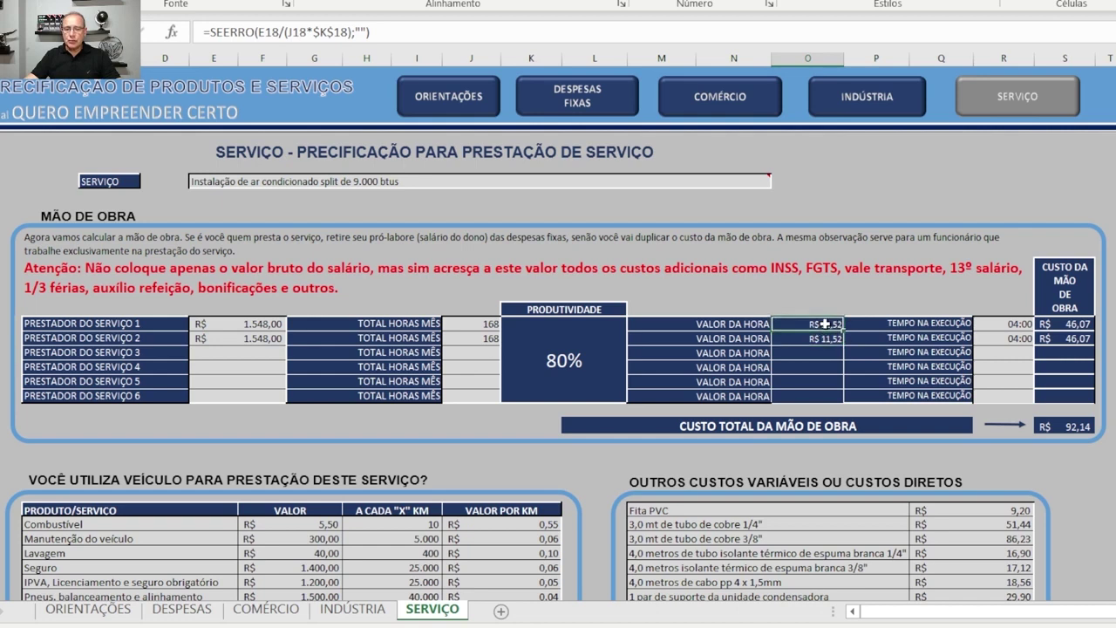
- Try an execution time of 03:00 for service providers 1 and 2 in the MÃO DE OBRA table
click(1021, 325)
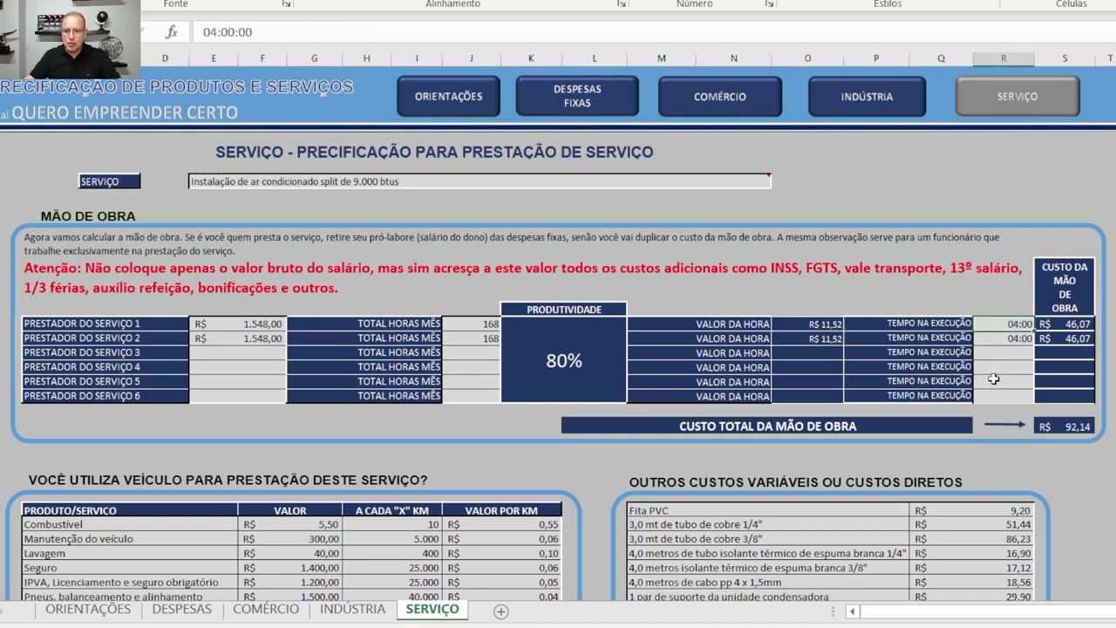
text(03)
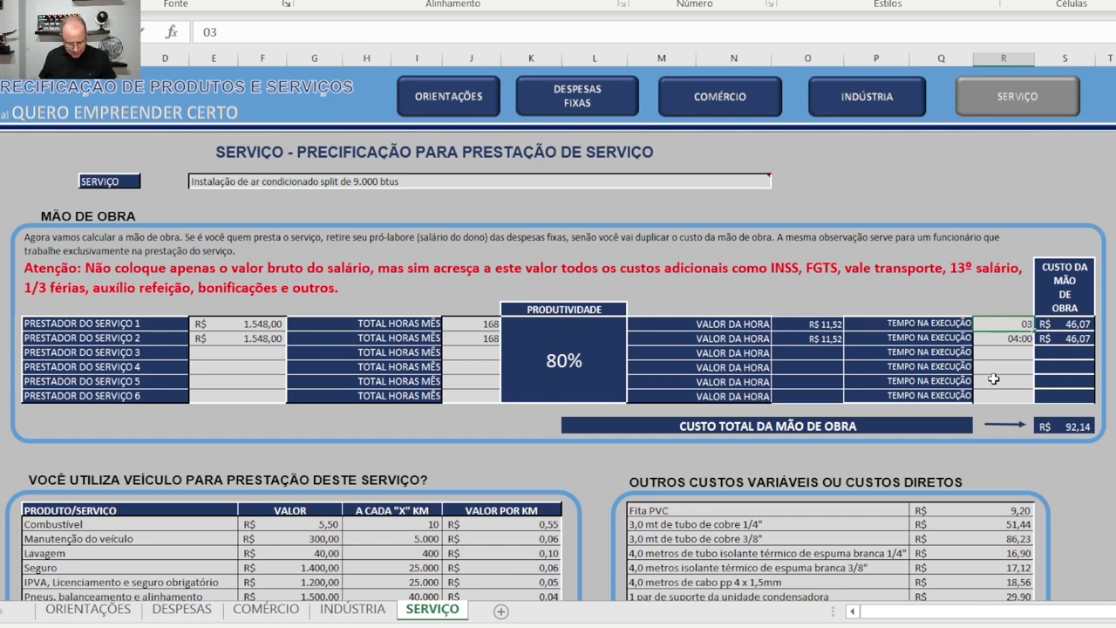
text(:00)
click(1005, 339)
text(03)
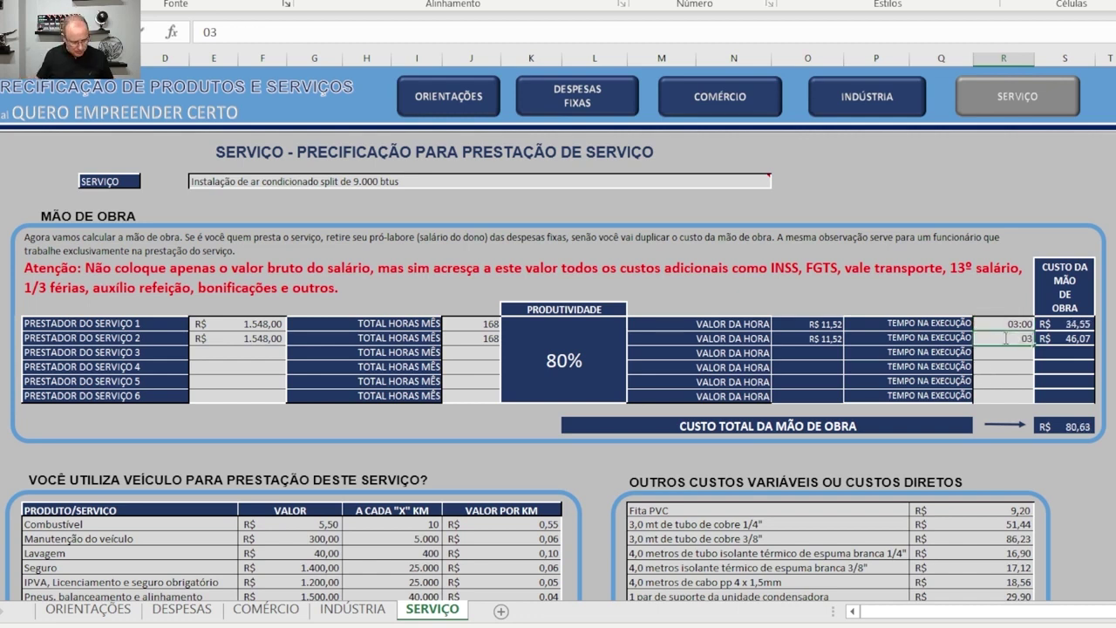
text(:00)
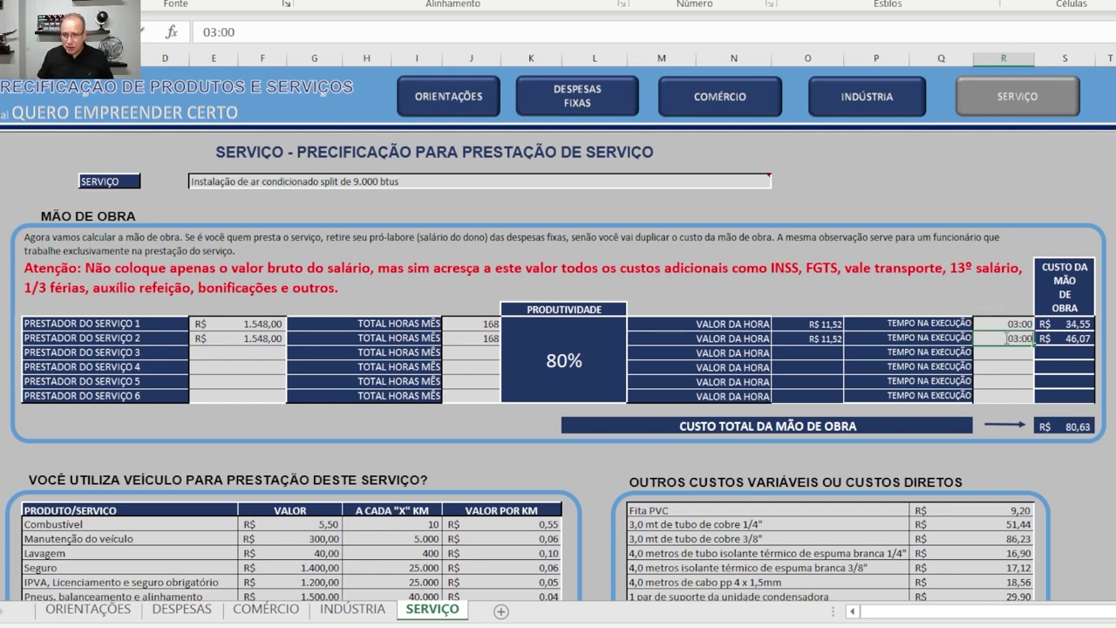
click(979, 291)
click(1046, 247)
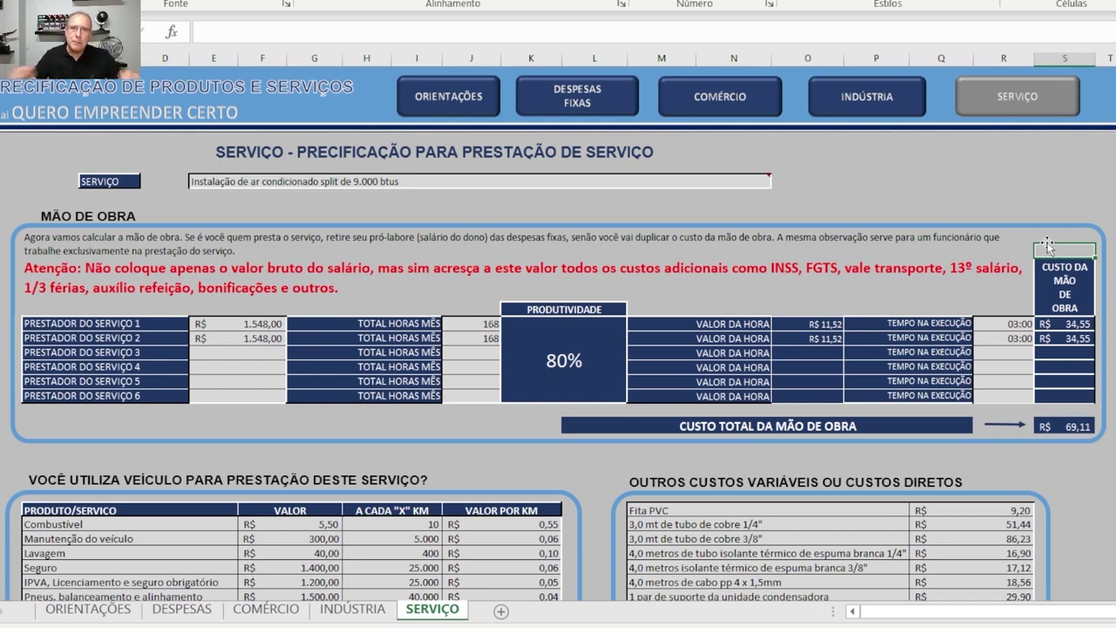
- Check the labour cost of providers 1 and 2 against the service being priced
click(1062, 324)
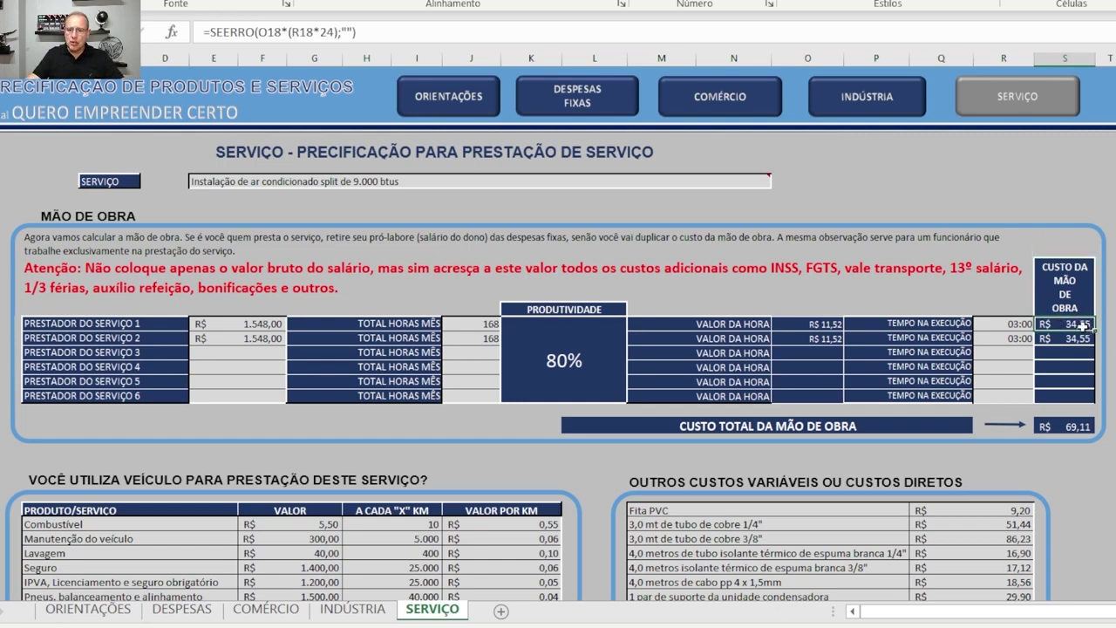
click(239, 183)
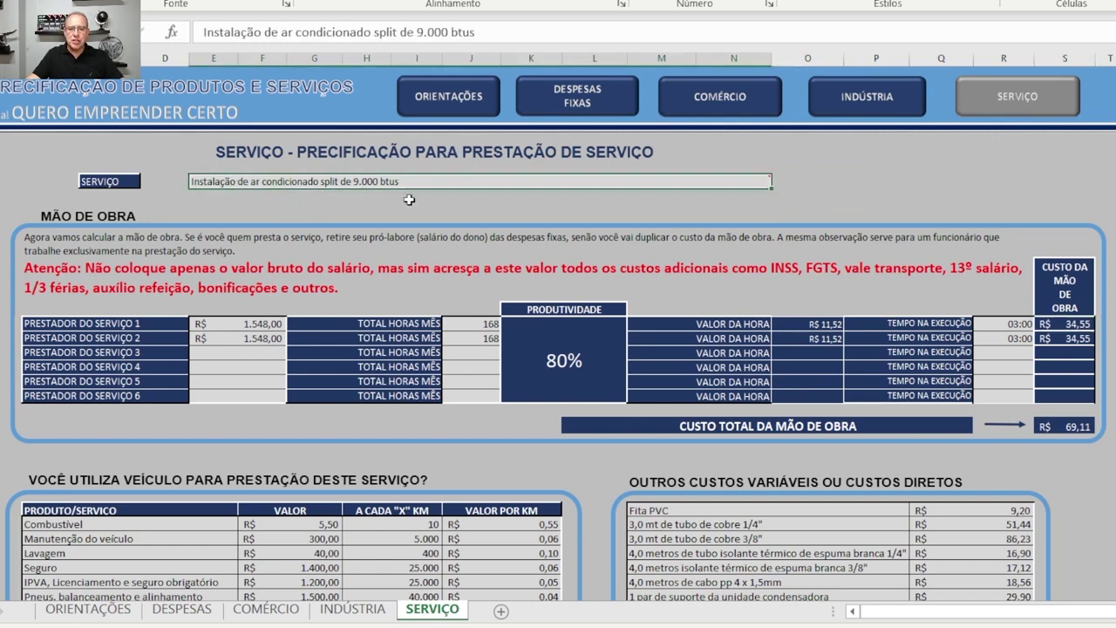
click(1071, 328)
click(1073, 337)
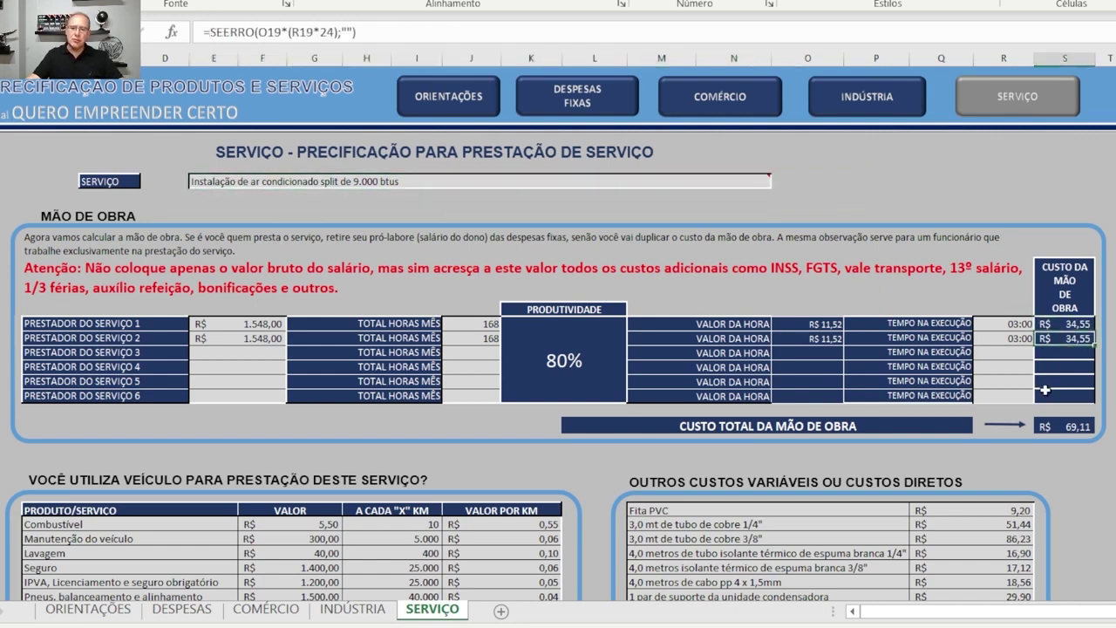
- Restore the execution time of service providers 1 and 2 to 04:00
click(1016, 325)
text(04:)
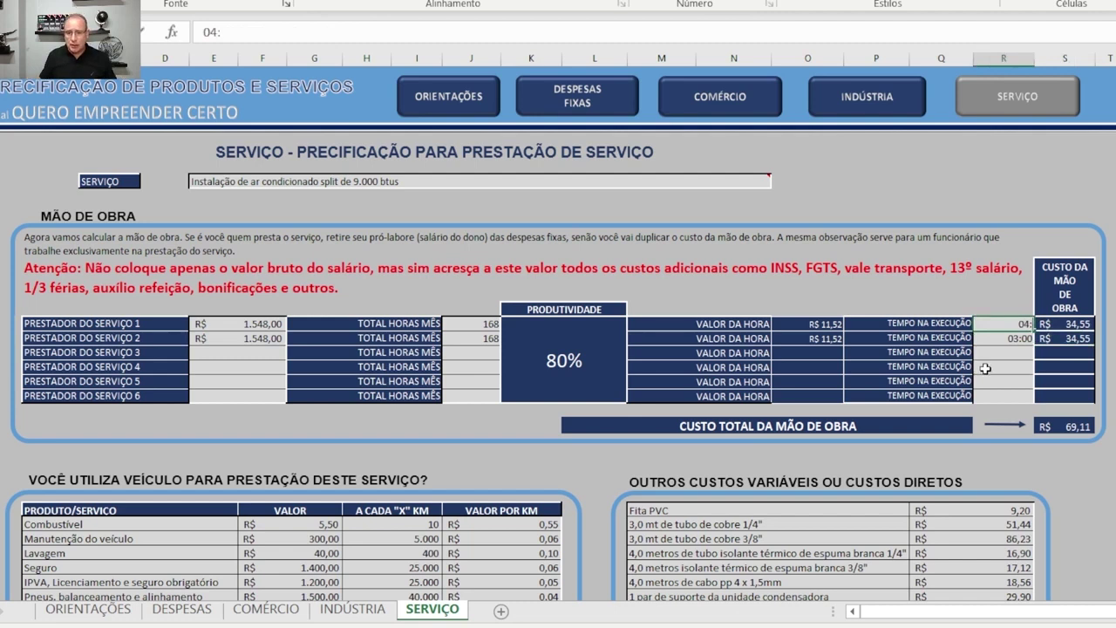
text(00)
click(1022, 352)
click(1026, 338)
text(04:00)
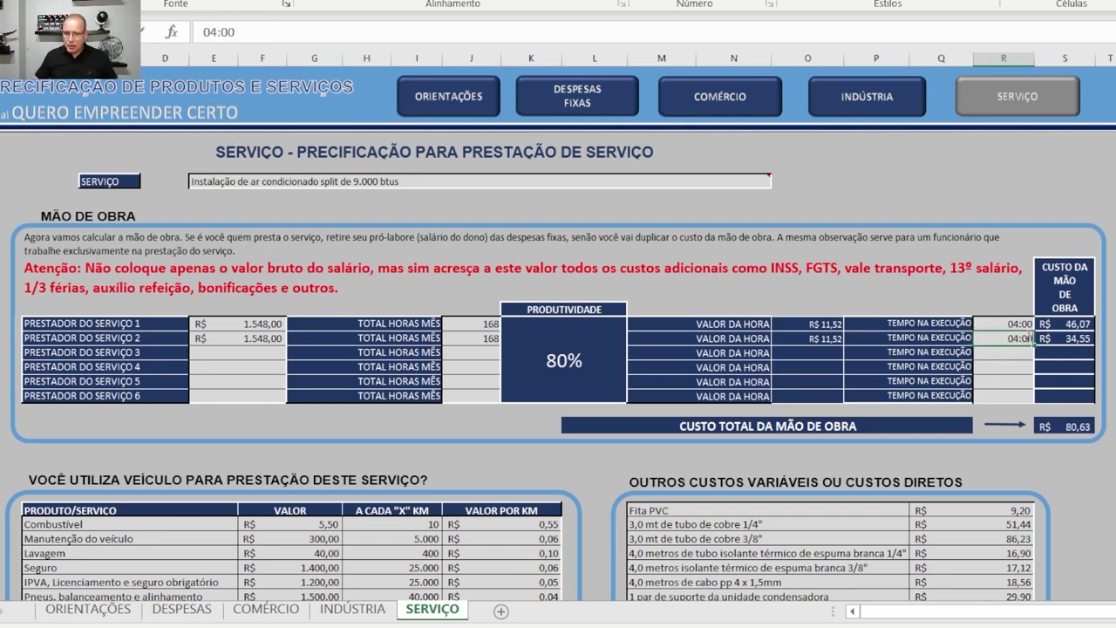
click(1029, 366)
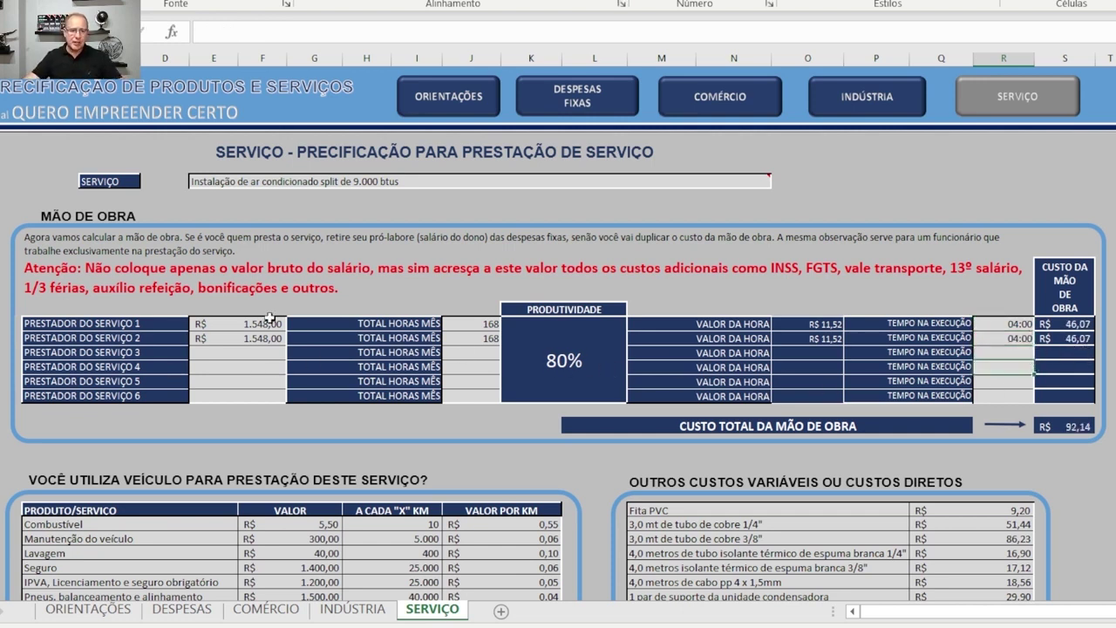
- Review the six service provider rows and the monthly pay of providers 1 and 2
drag(129, 323, 120, 389)
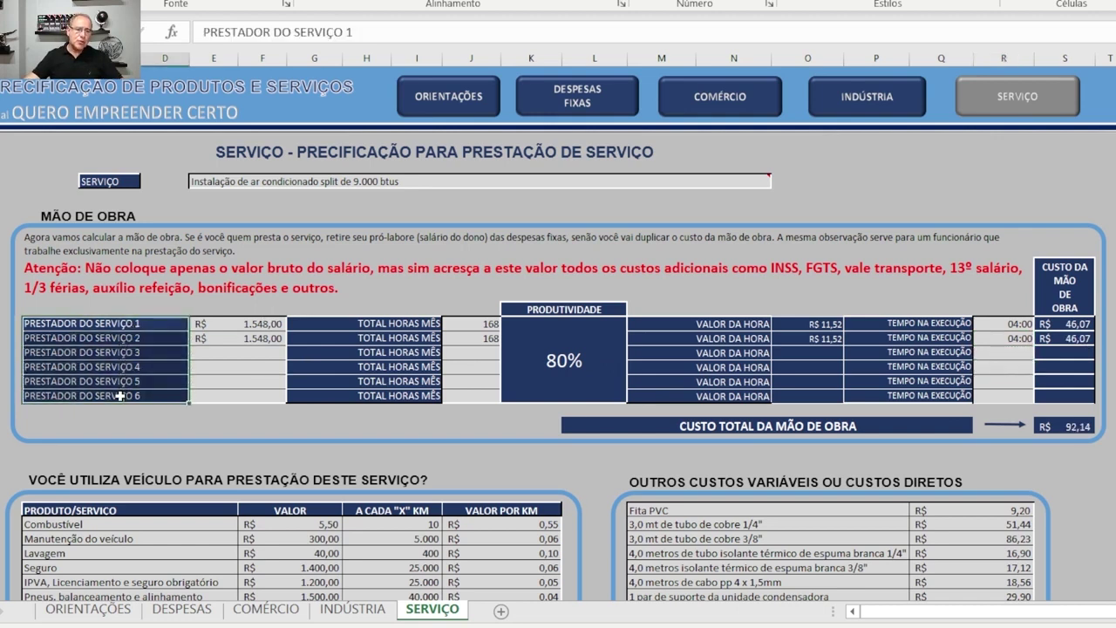
click(202, 358)
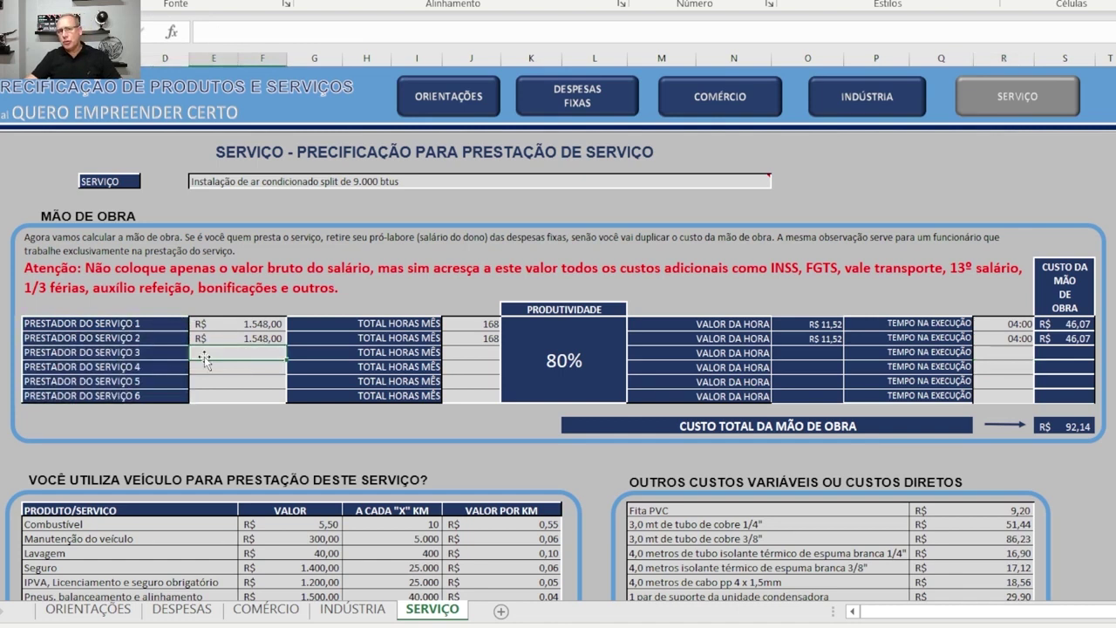
click(238, 385)
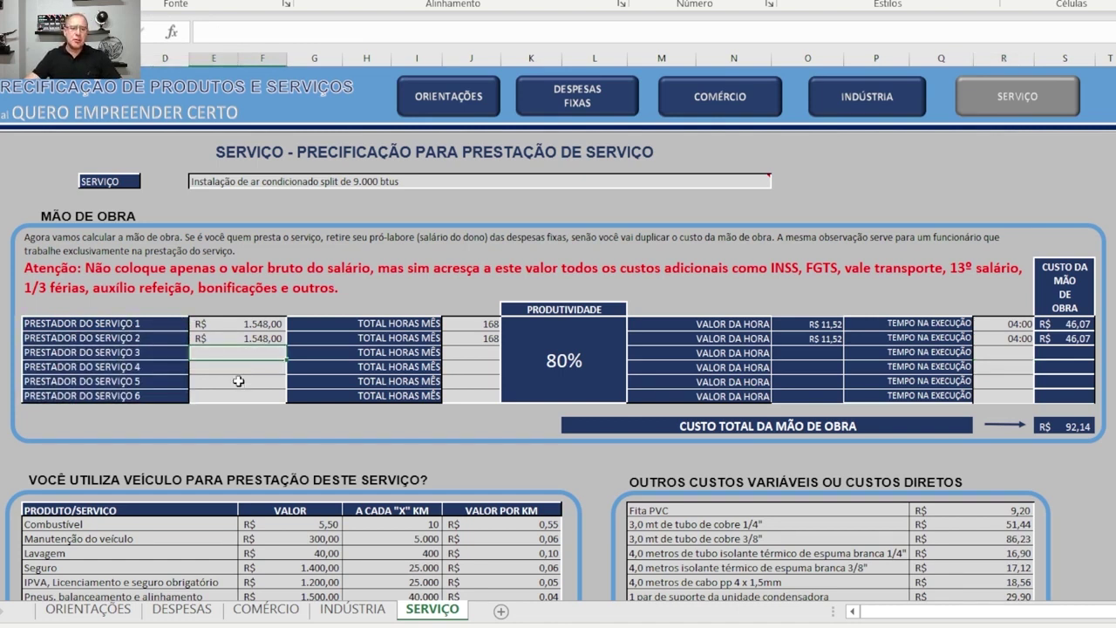
click(144, 325)
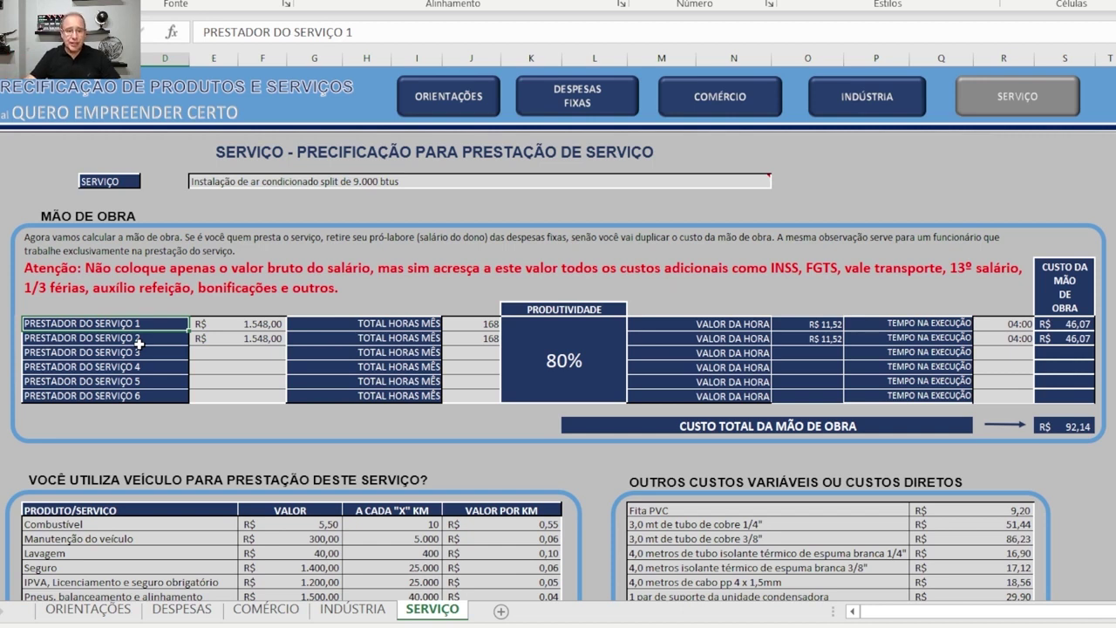
click(214, 326)
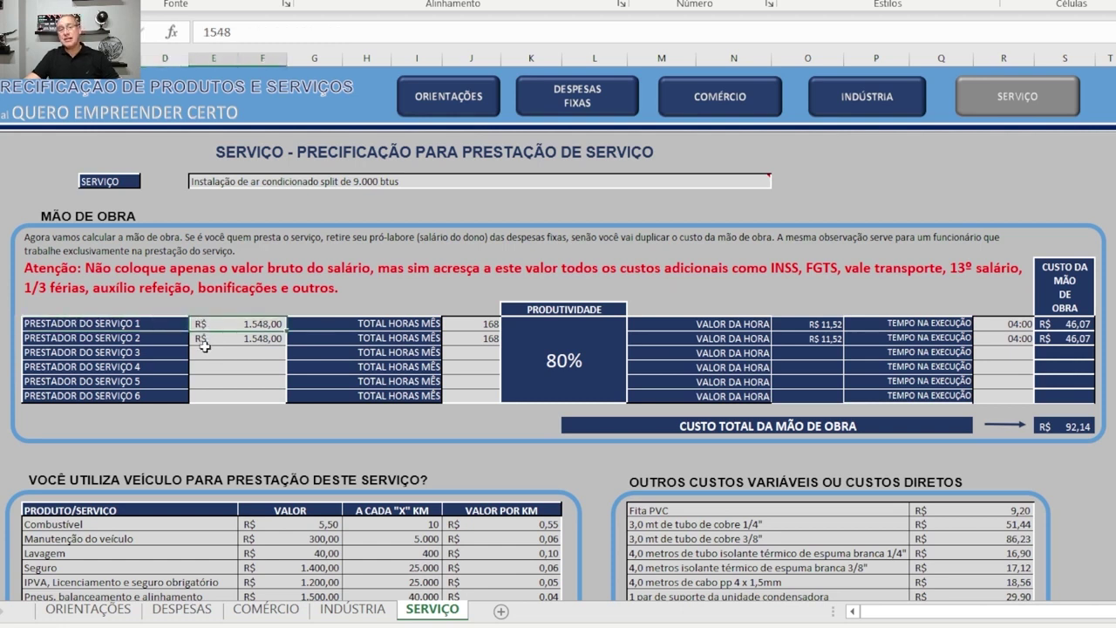
click(224, 339)
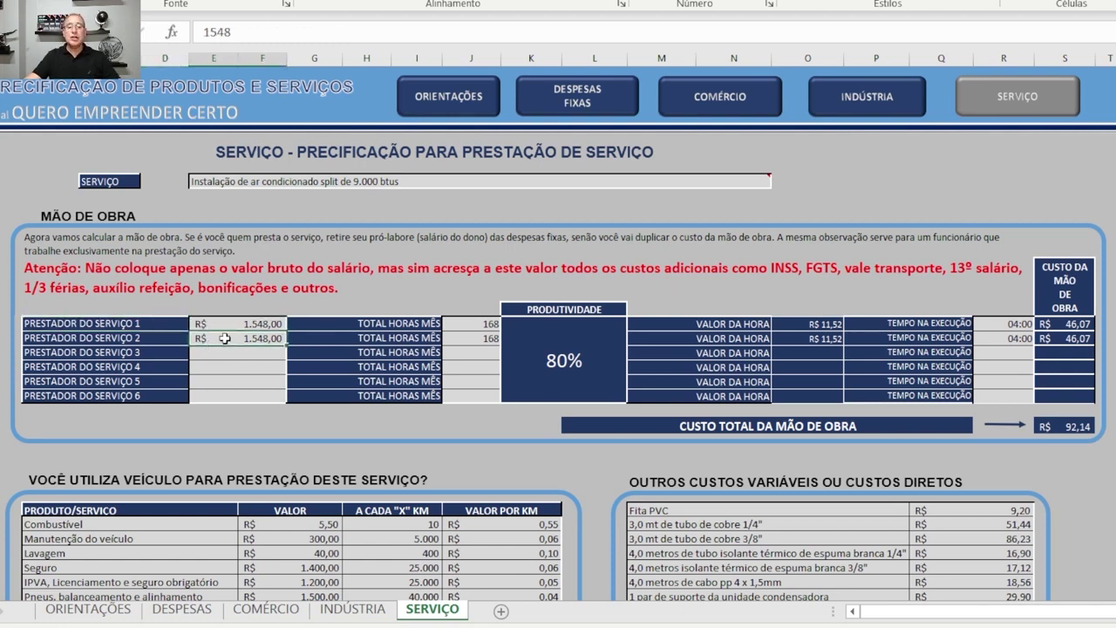
- Compare the total monthly hours of providers 1 and 2 with their monthly pay
click(485, 324)
click(476, 341)
click(480, 326)
click(477, 339)
click(483, 324)
click(481, 339)
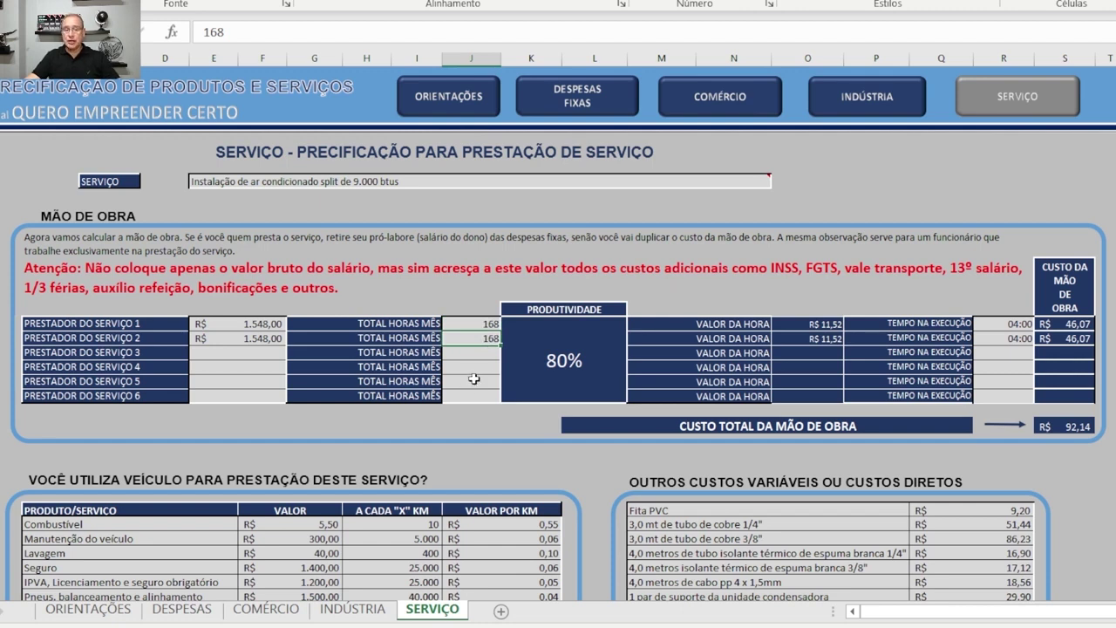
click(259, 369)
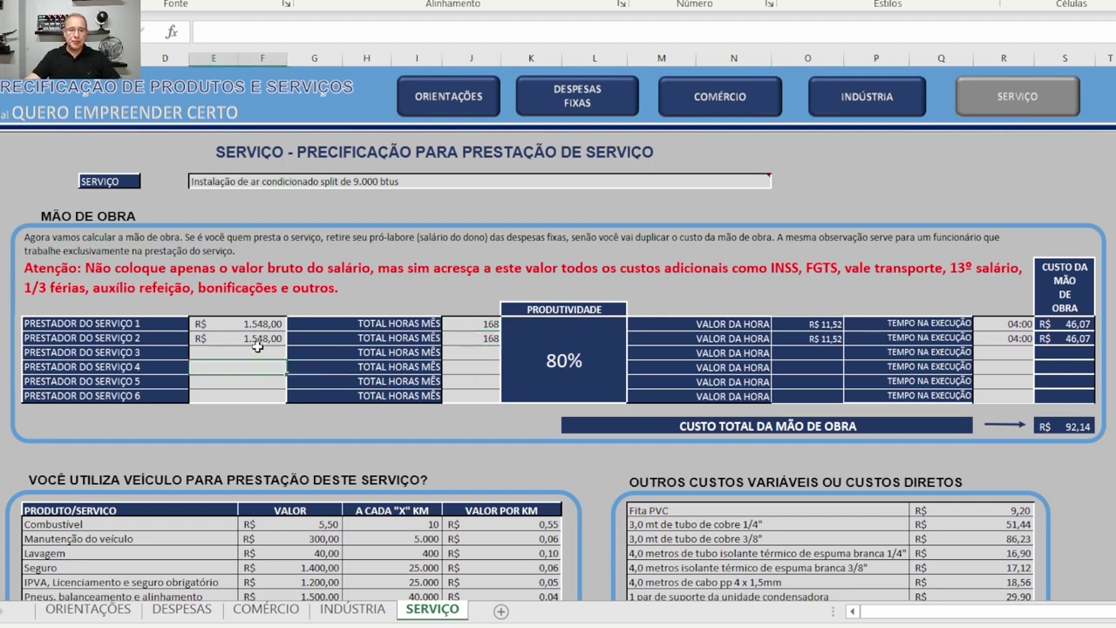
click(262, 337)
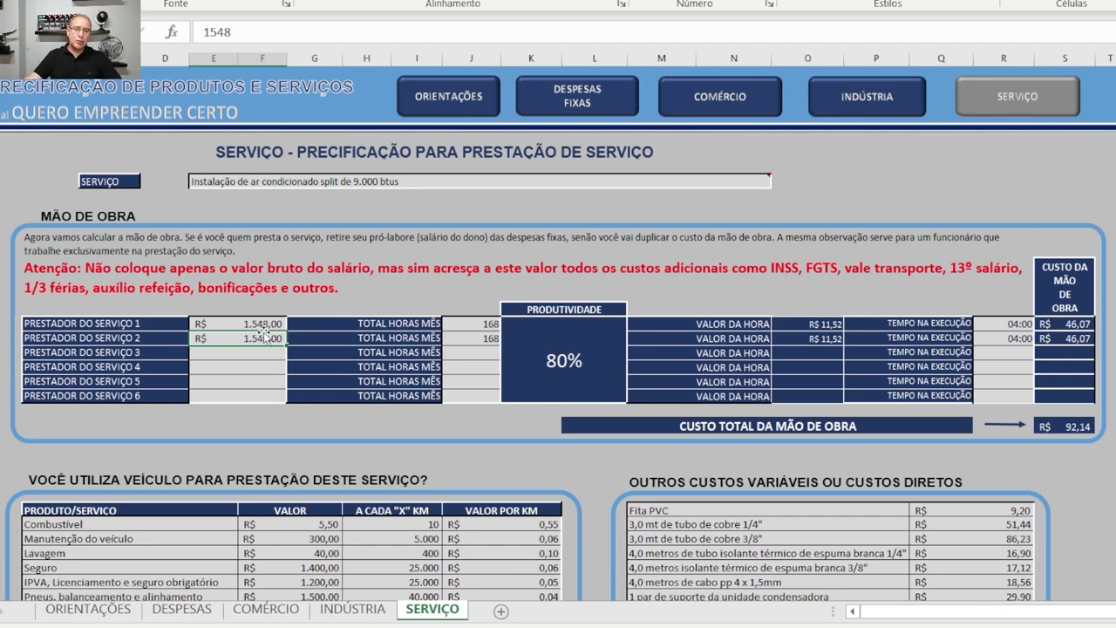
click(263, 323)
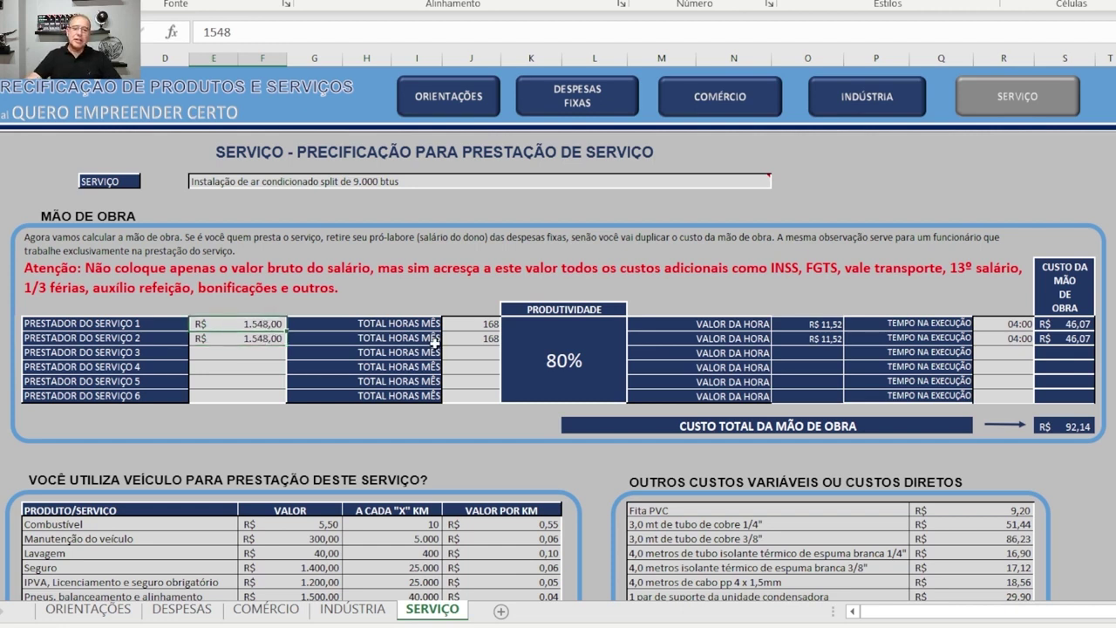
click(250, 340)
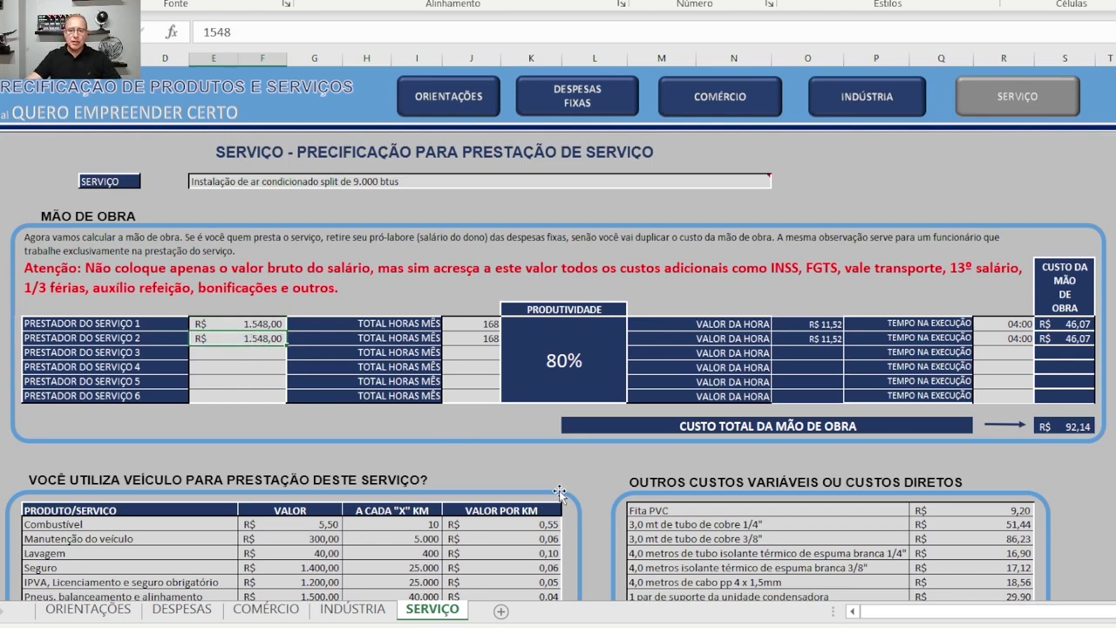
- Enter "mão de obra terceirizada" with a value of 50 in the last row of OUTROS CUSTOS VARIÁVEIS OU CUSTOS DIRETOS
scroll(385, 259, down, 2)
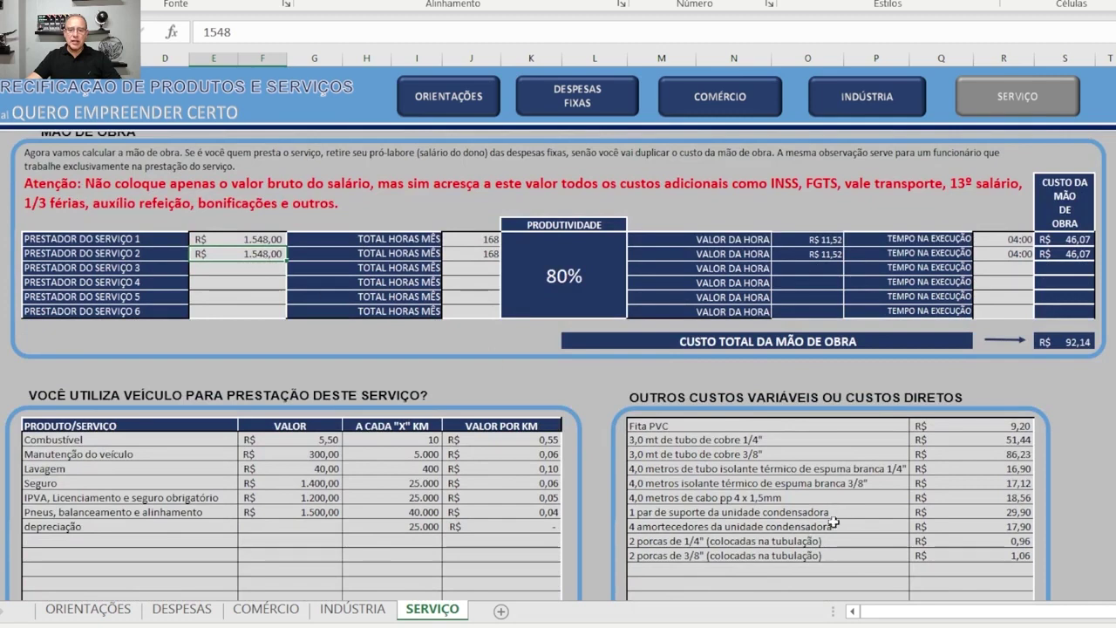
scroll(749, 505, down, 2)
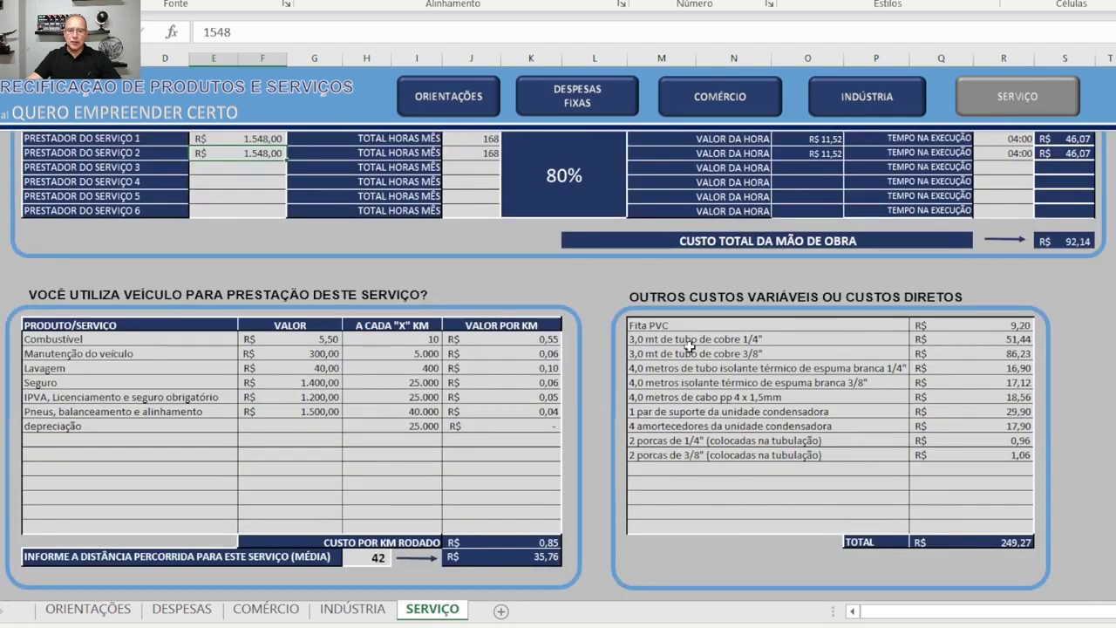
click(698, 296)
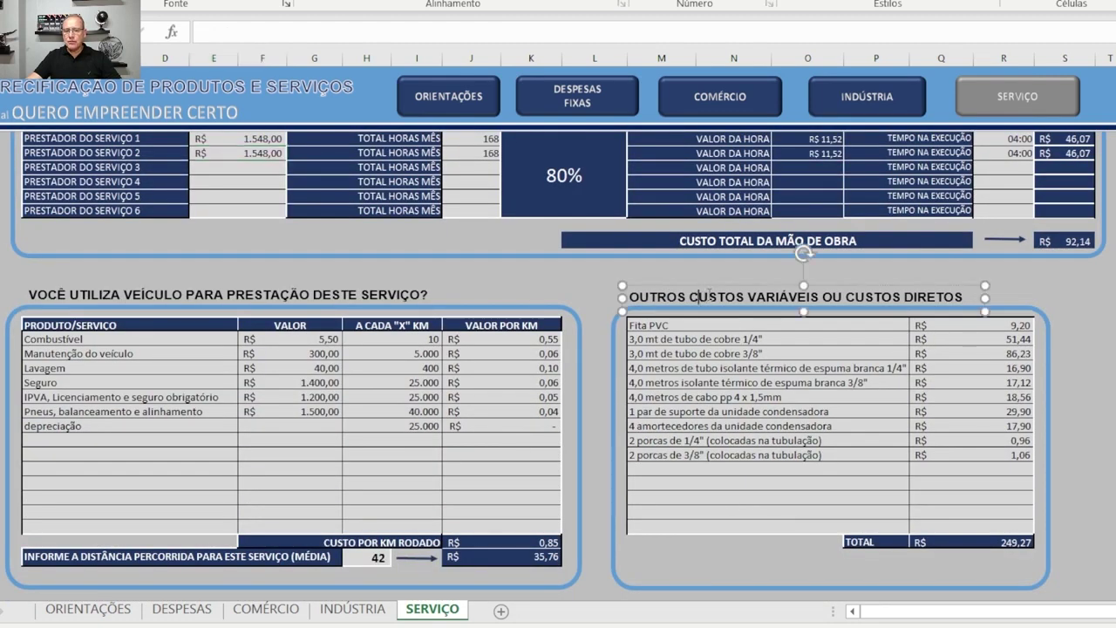
click(690, 529)
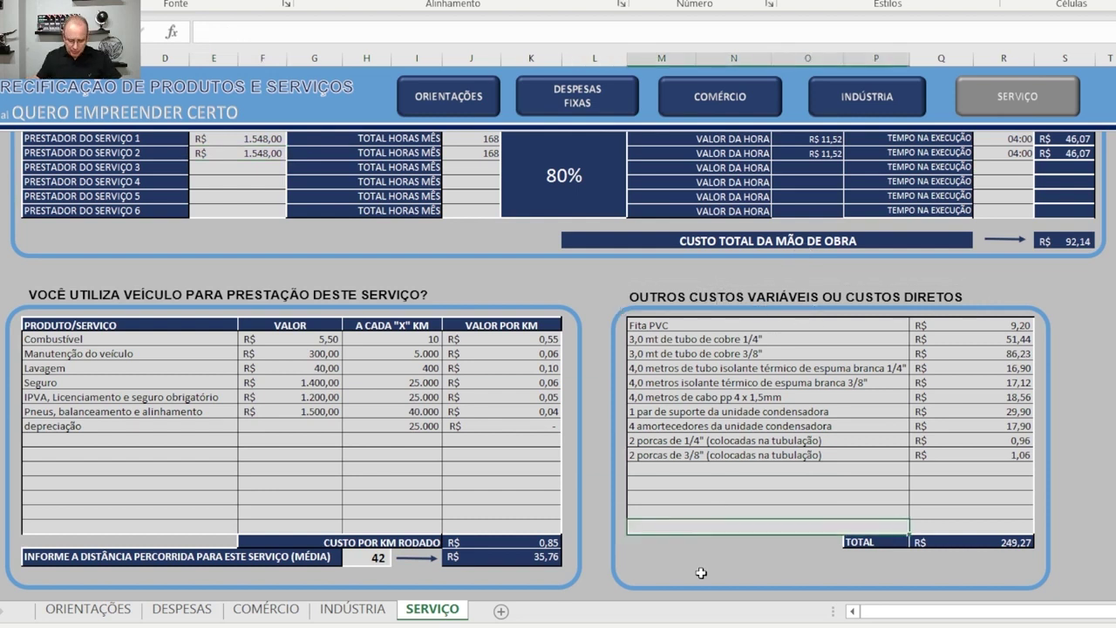
text(mão)
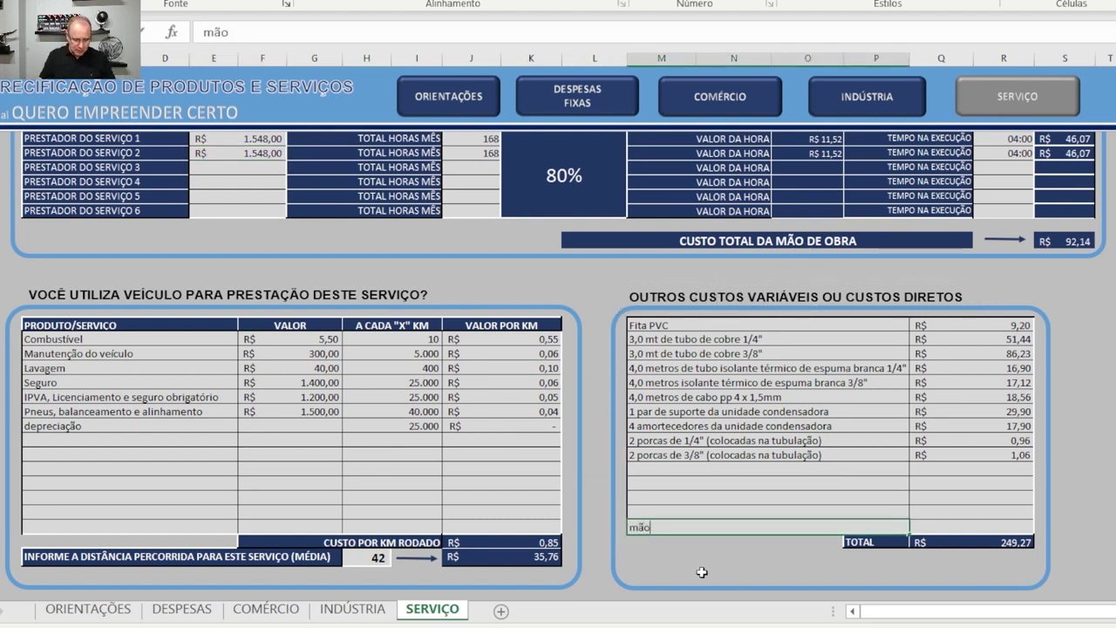
text( de obra terc)
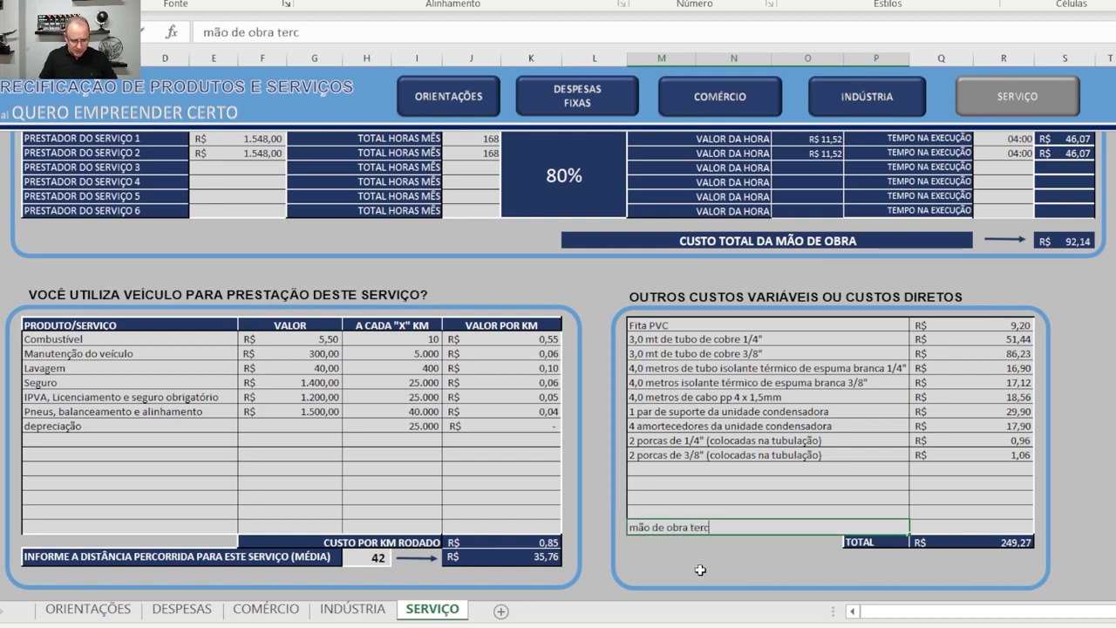
text(eirizada)
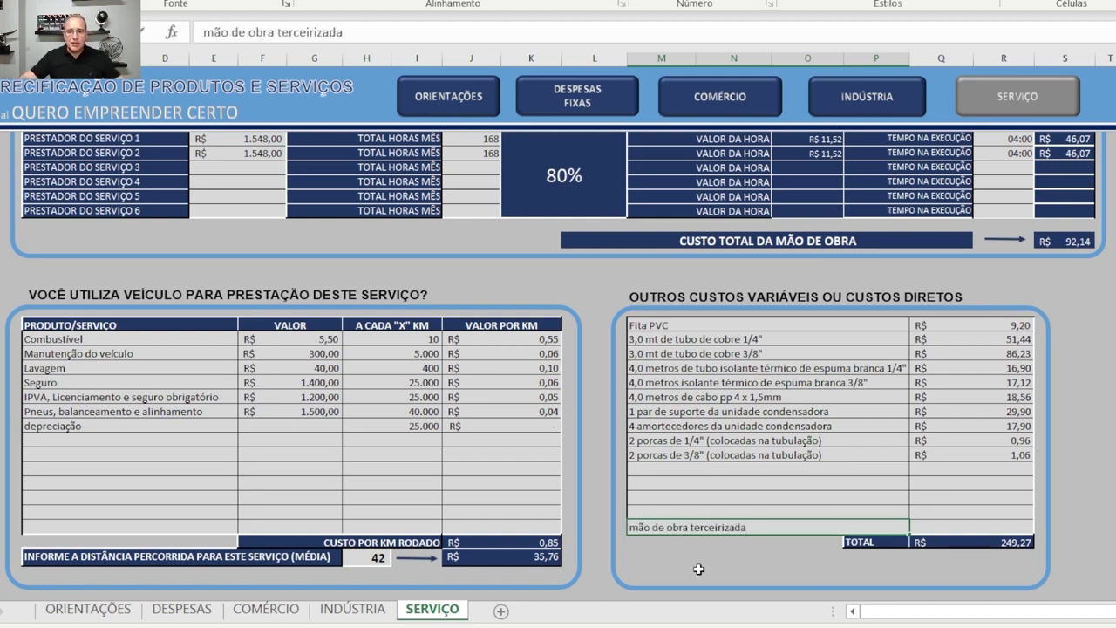
click(1001, 526)
text(50)
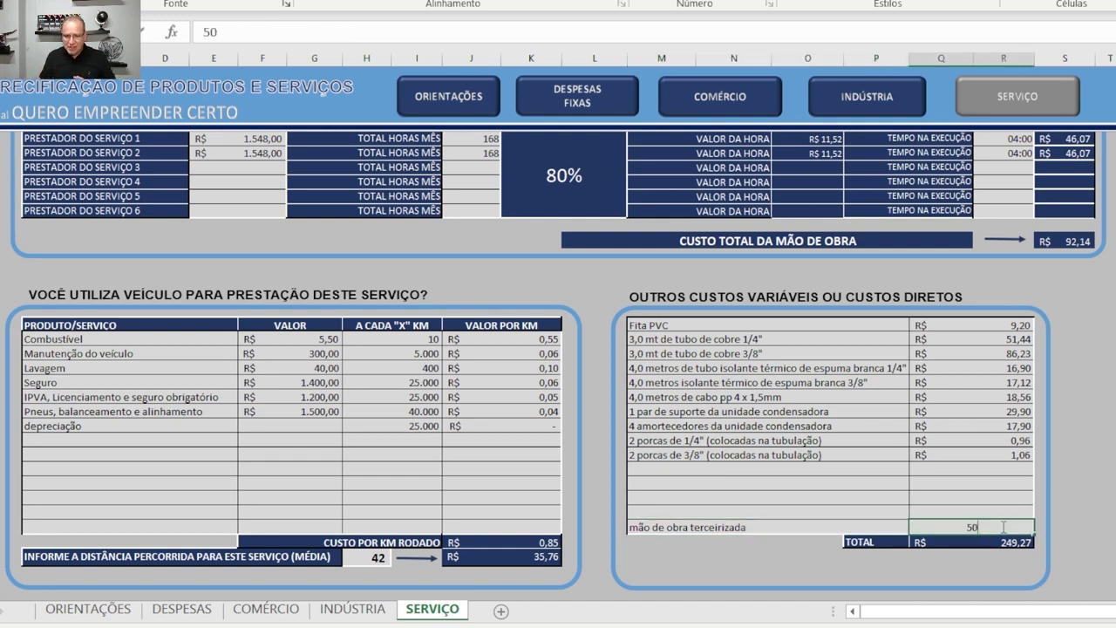
key(Up)
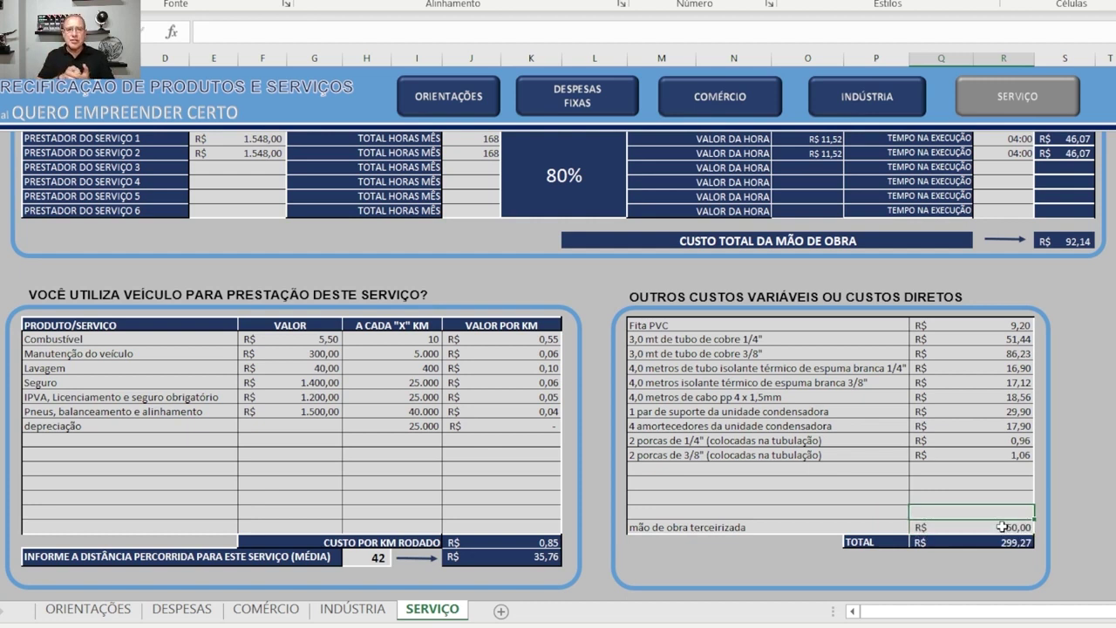
- Check the outsourced labour entry against the provider pay rows, and delete its description and value
click(688, 526)
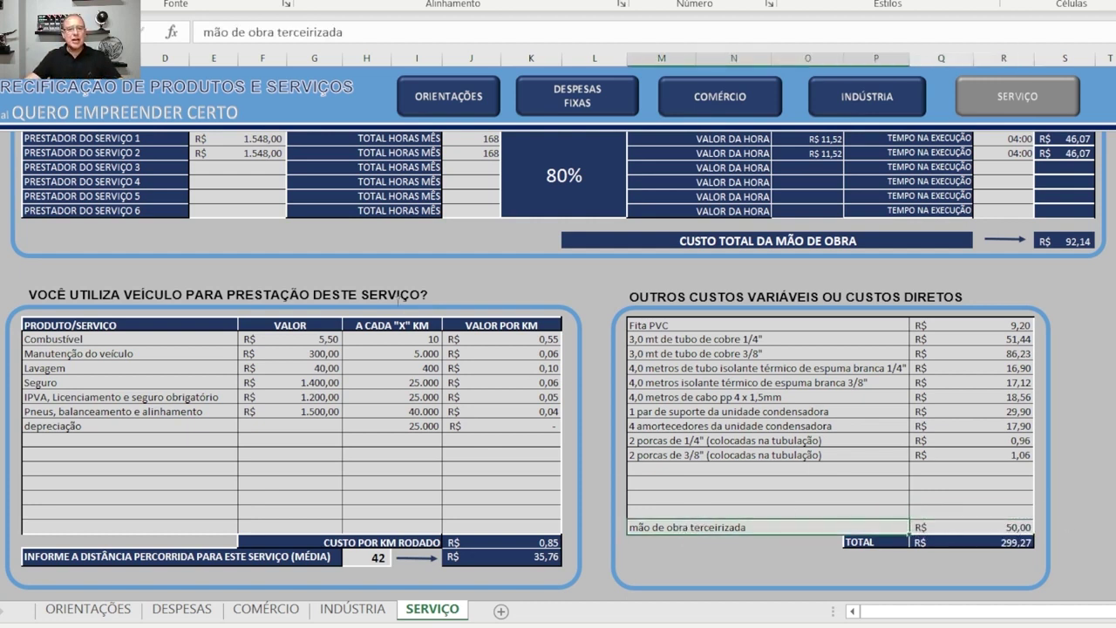
click(246, 164)
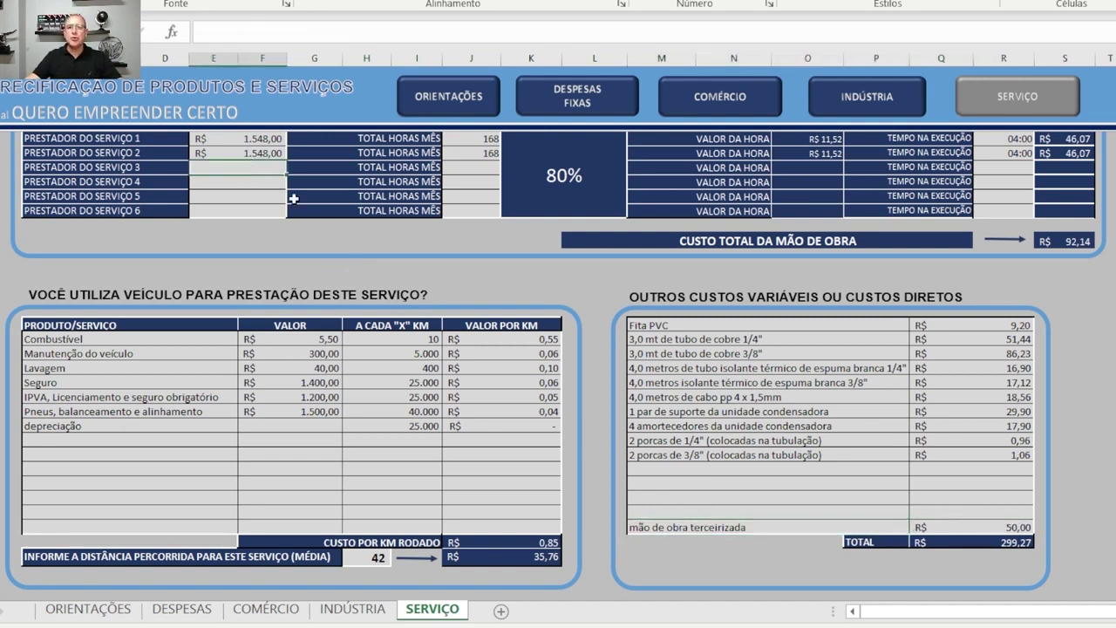
click(987, 526)
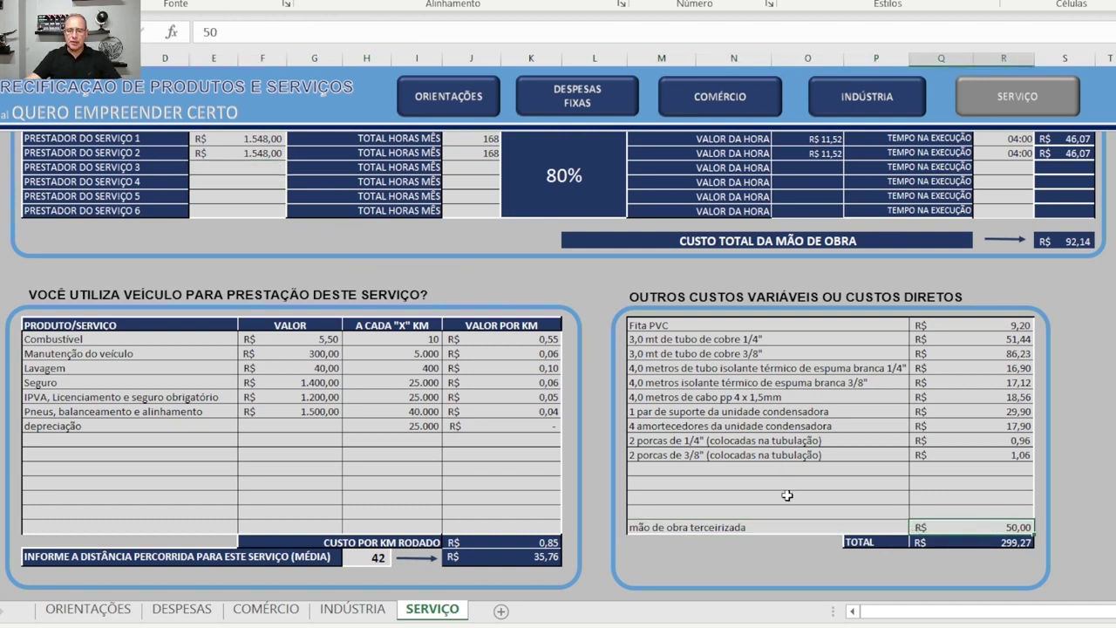
drag(758, 527, 982, 524)
key(Delete)
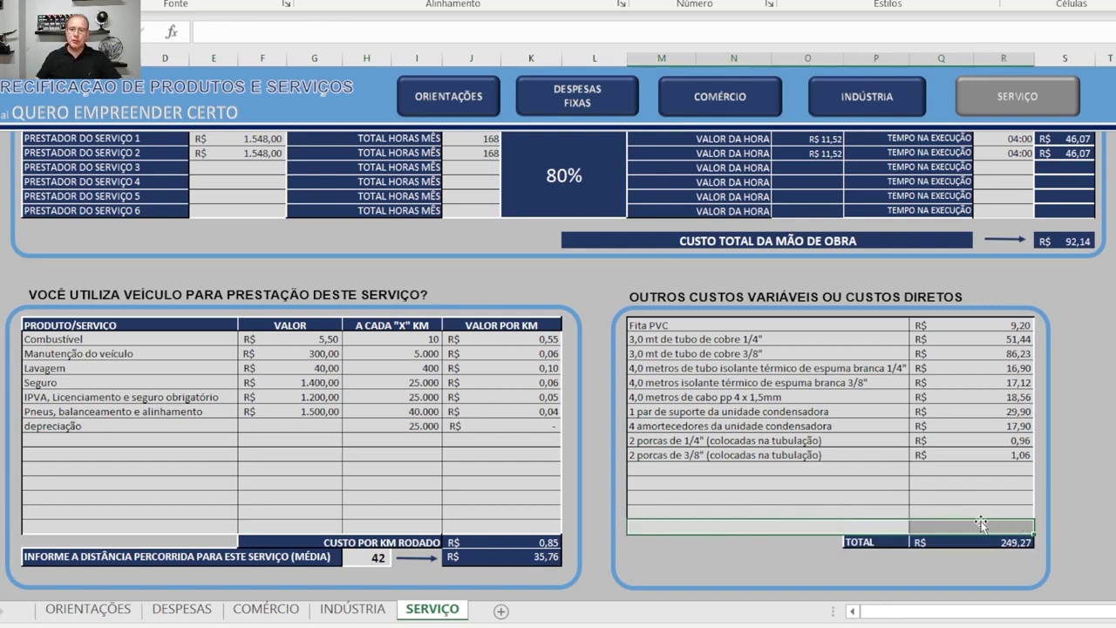
- Review the monthly pay and total monthly hours of service providers 1 and 2, and the empty fields of provider 3
scroll(400, 172, up, 2)
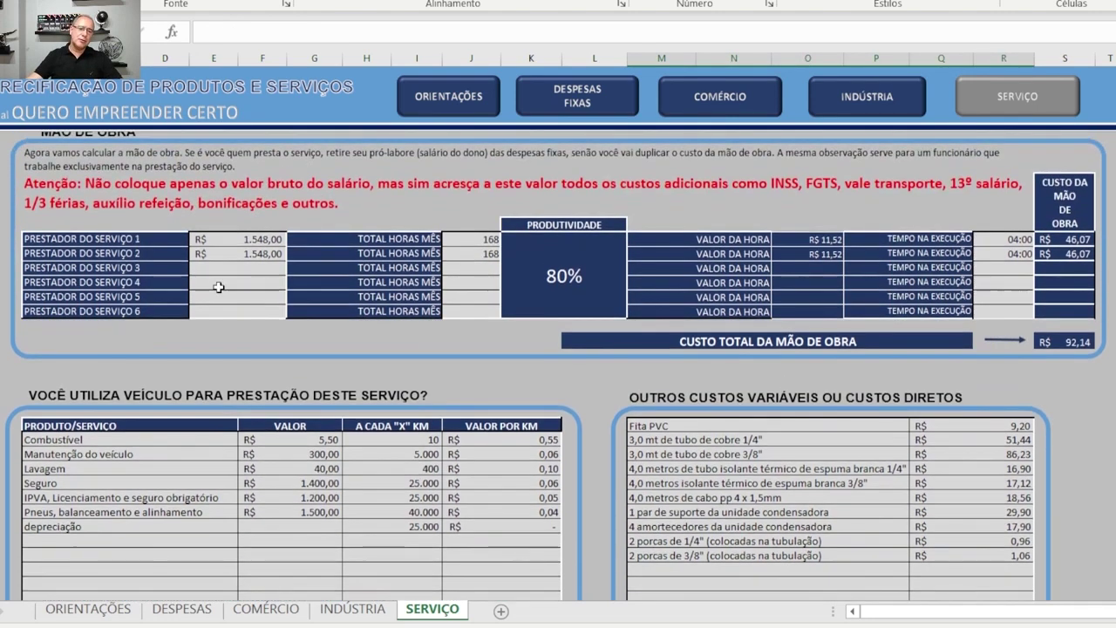
click(259, 239)
click(253, 252)
click(488, 240)
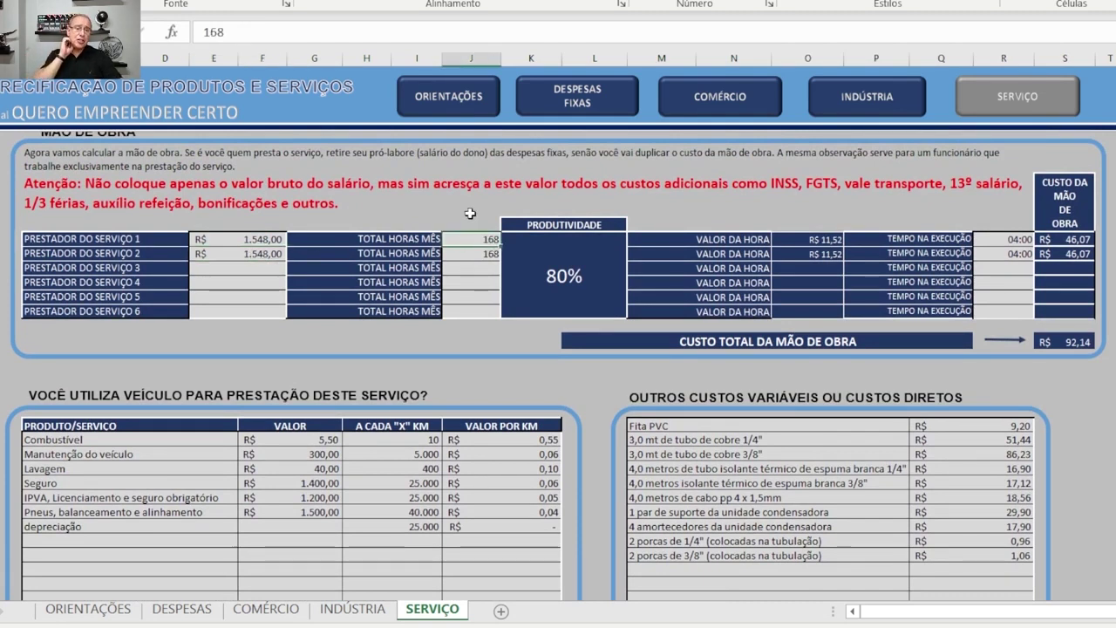
click(270, 239)
click(272, 253)
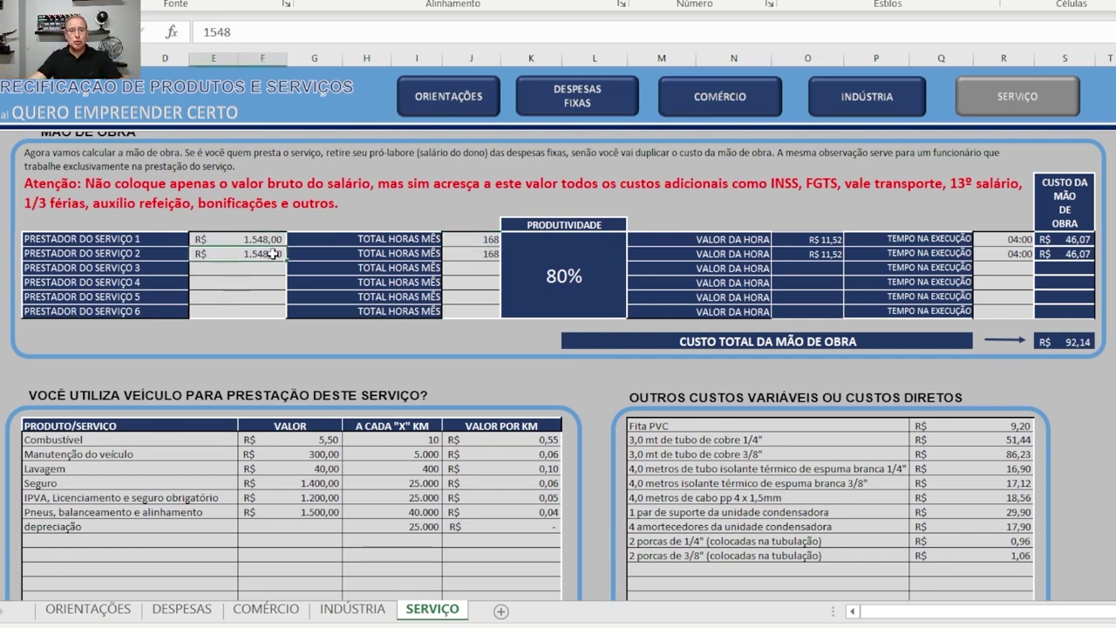
click(277, 266)
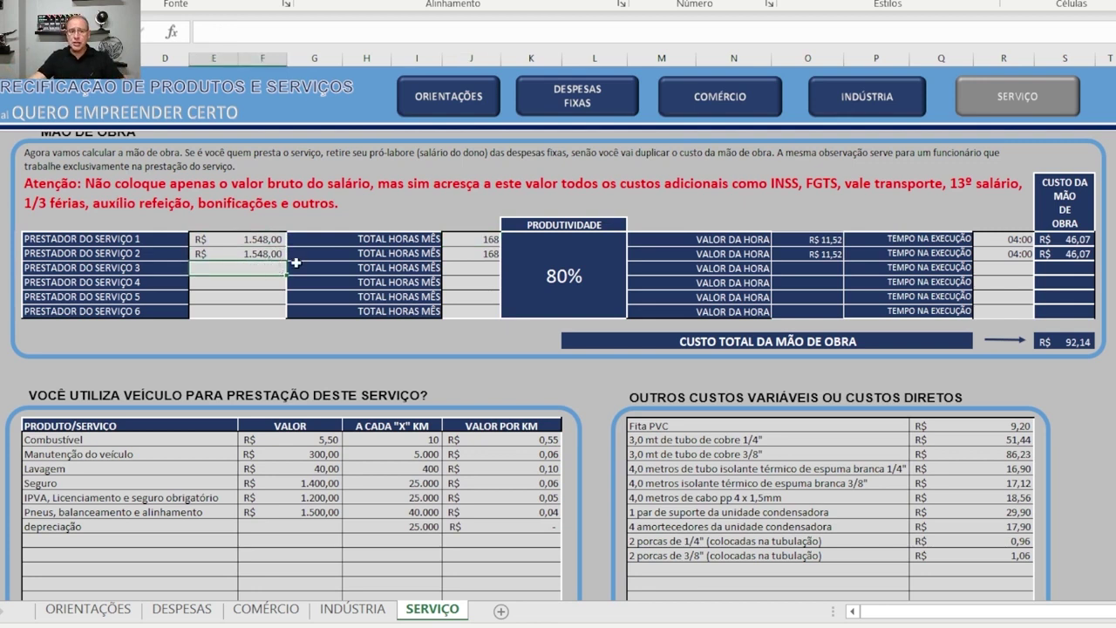
click(475, 238)
click(471, 254)
click(471, 268)
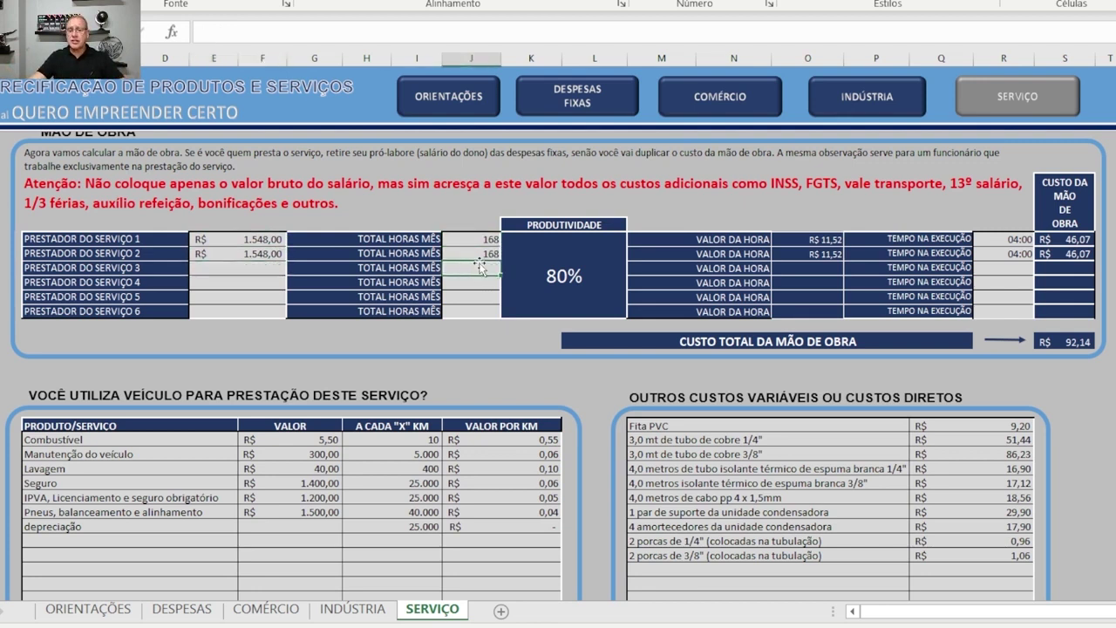
- Examine the execution times of providers 1 to 3 and the formula behind the total labour cost
click(1026, 242)
click(1020, 253)
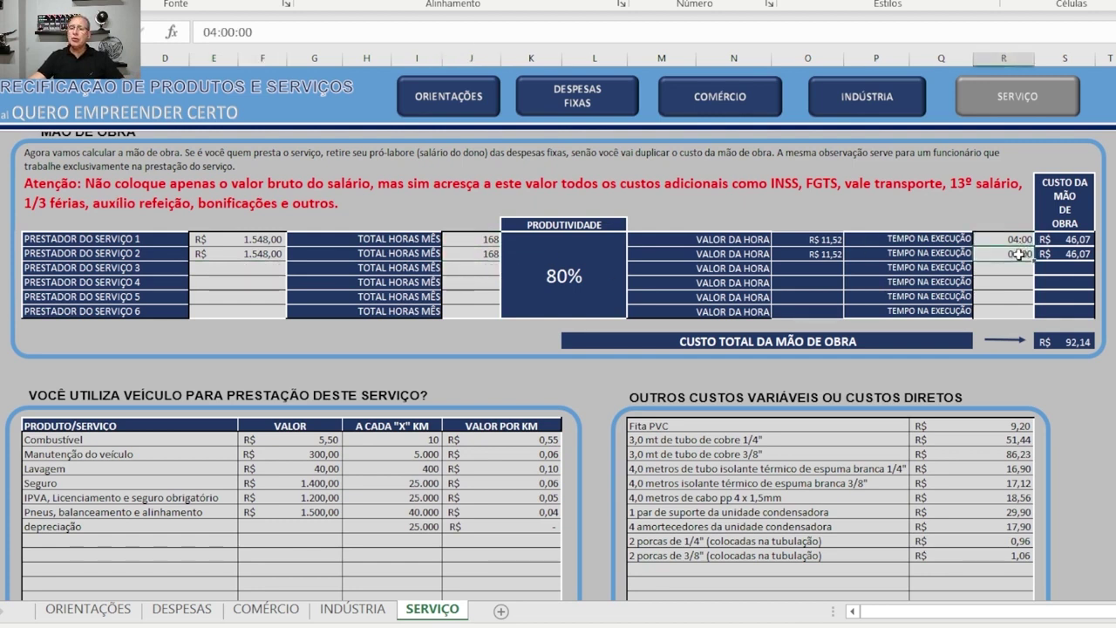
click(1013, 268)
click(1017, 241)
click(1016, 254)
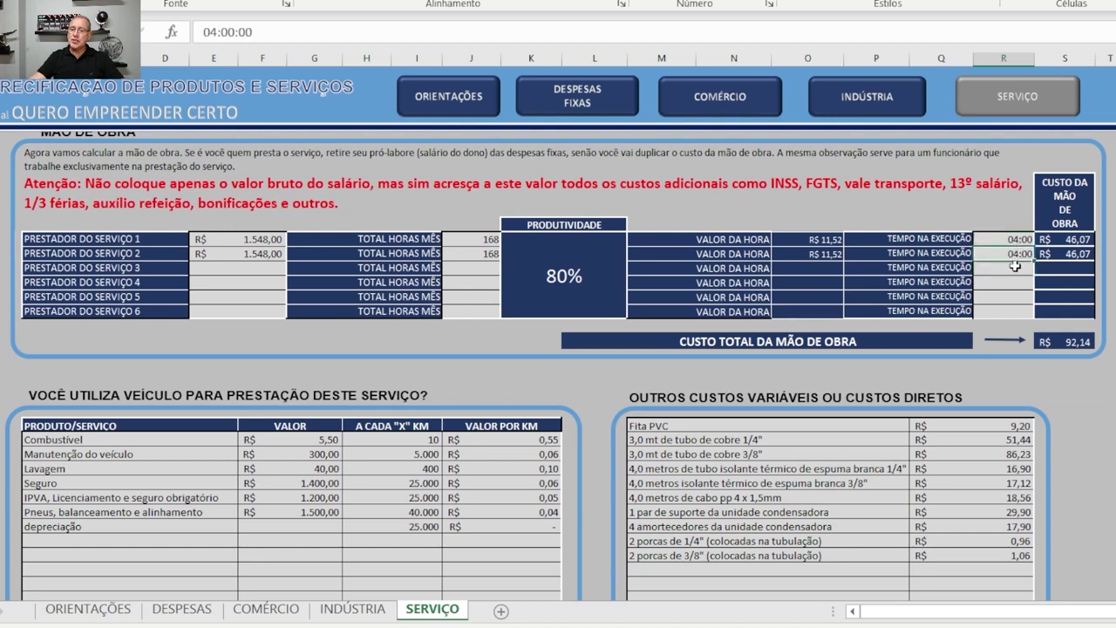
click(1015, 267)
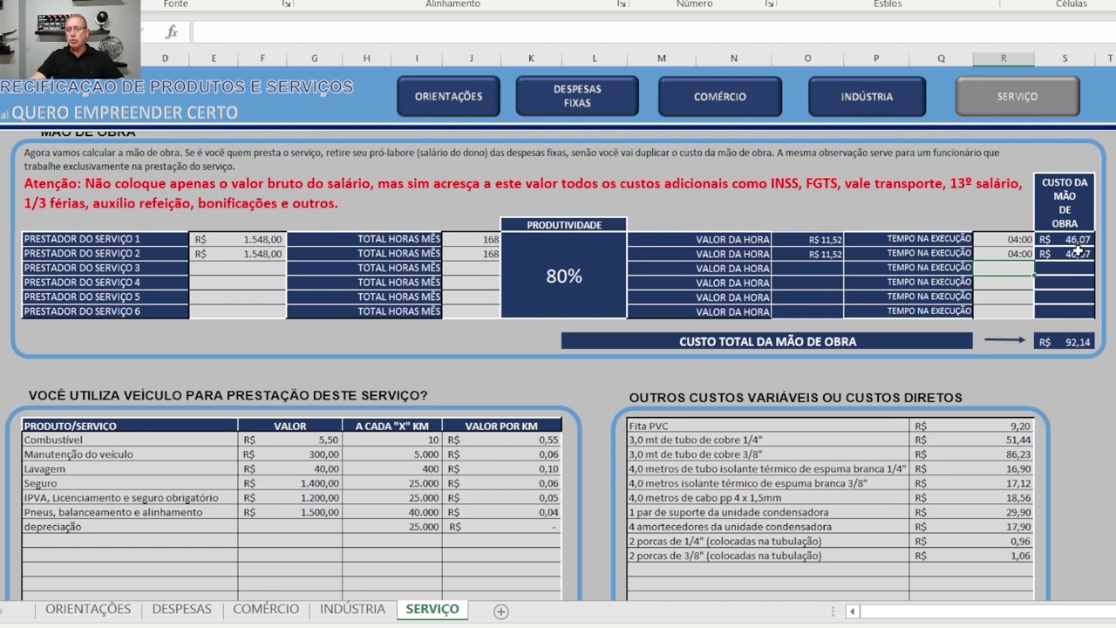
click(1069, 340)
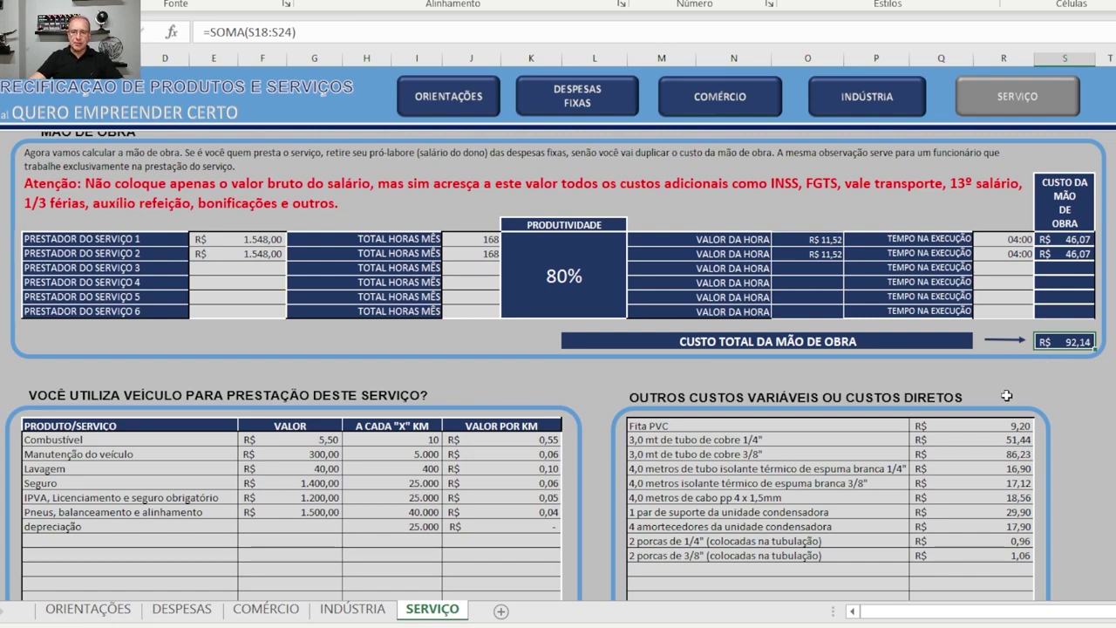
- Review the service provider labels and the service description above the labour section
scroll(1009, 412, down, 1)
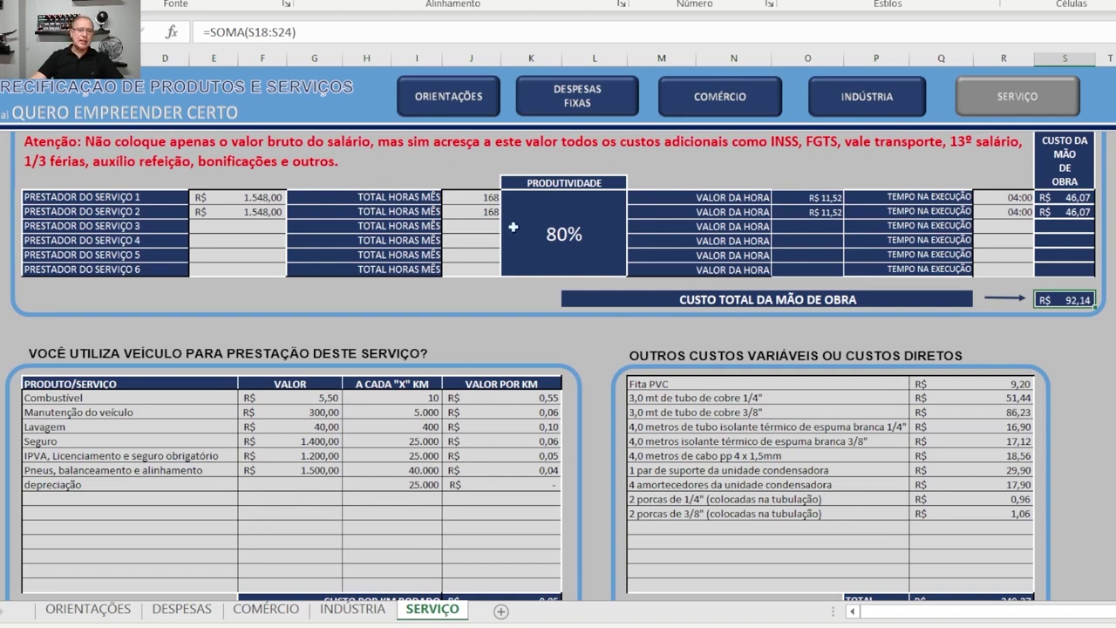
click(40, 196)
drag(40, 196, 41, 252)
scroll(40, 245, up, 3)
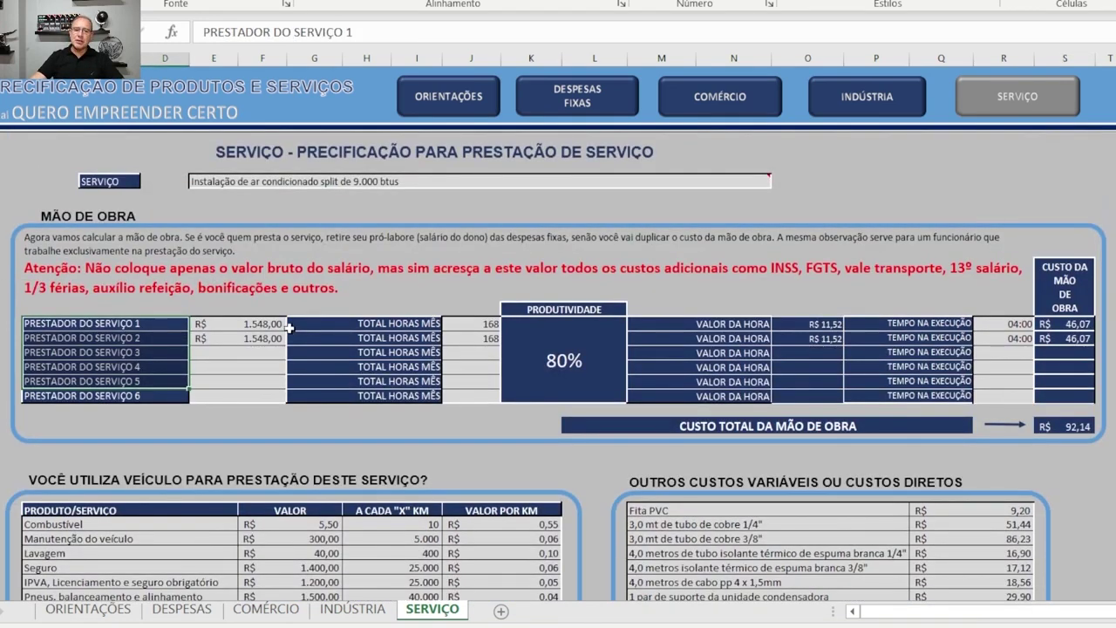
click(304, 184)
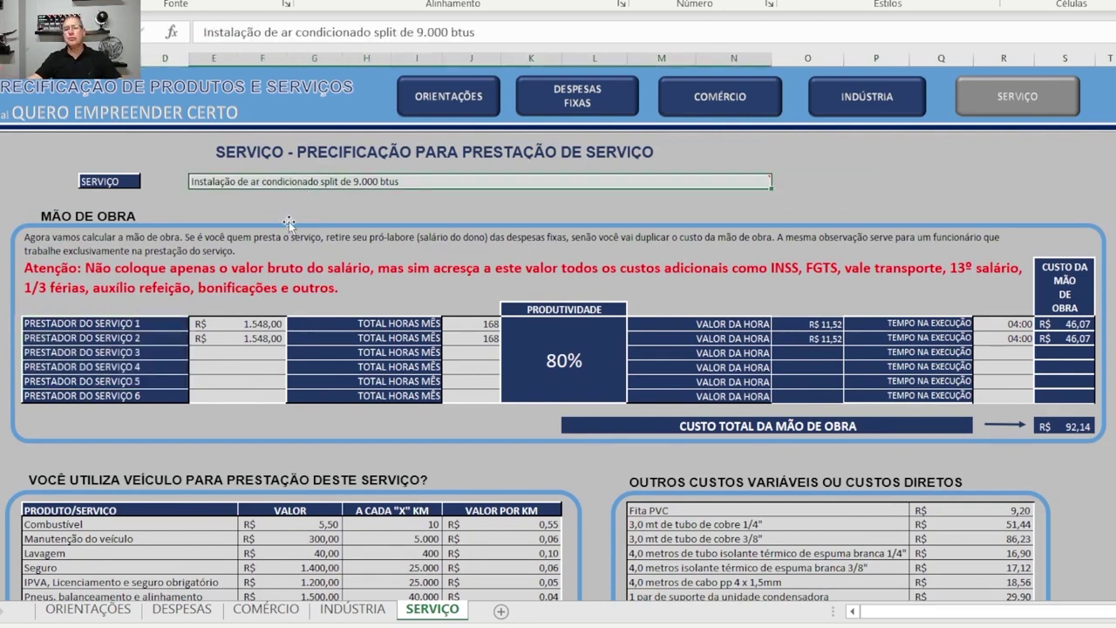
scroll(558, 367, down, 2)
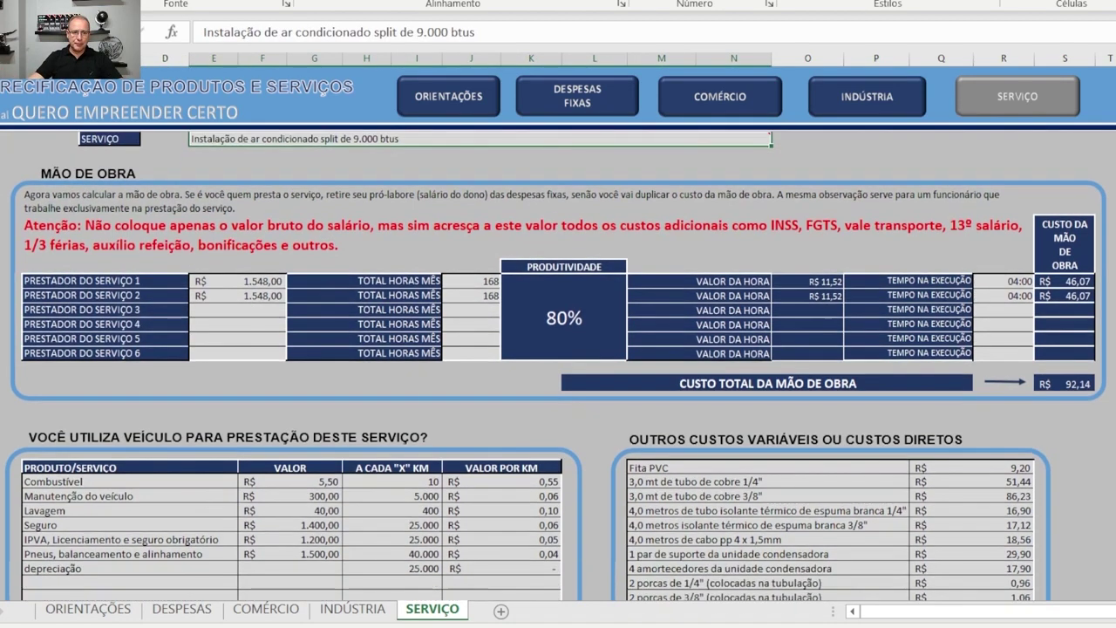
scroll(323, 91, up, 2)
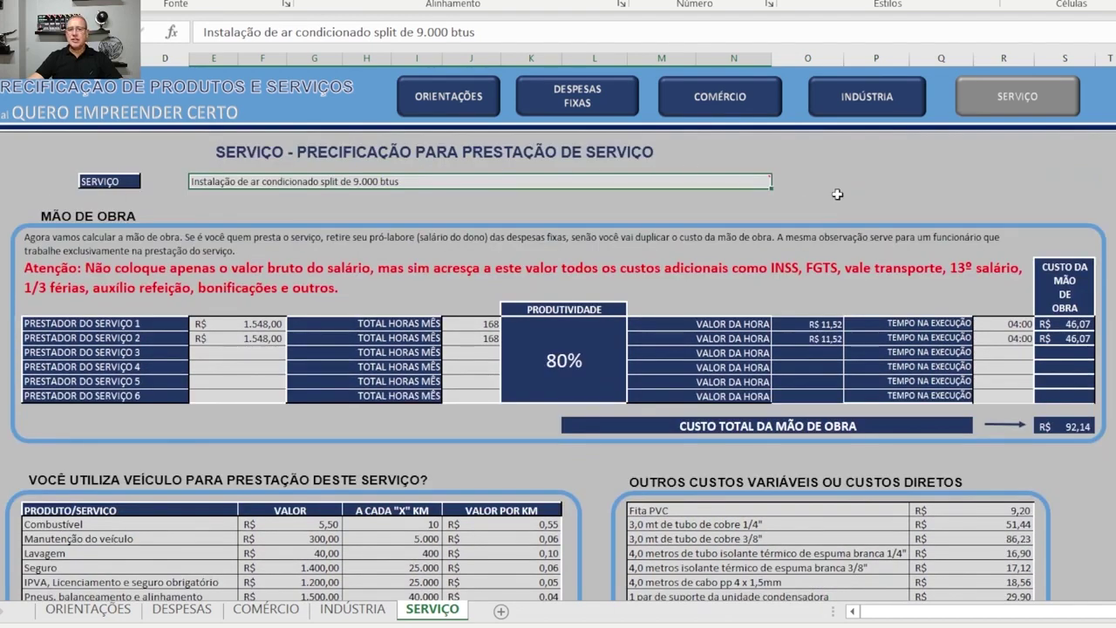
click(883, 187)
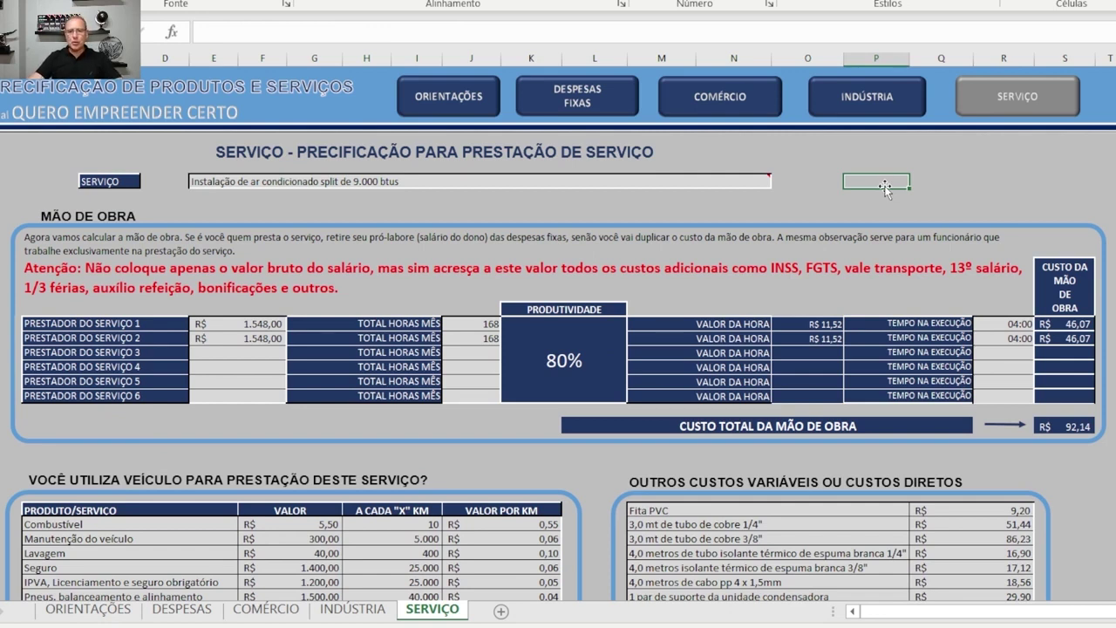
click(930, 180)
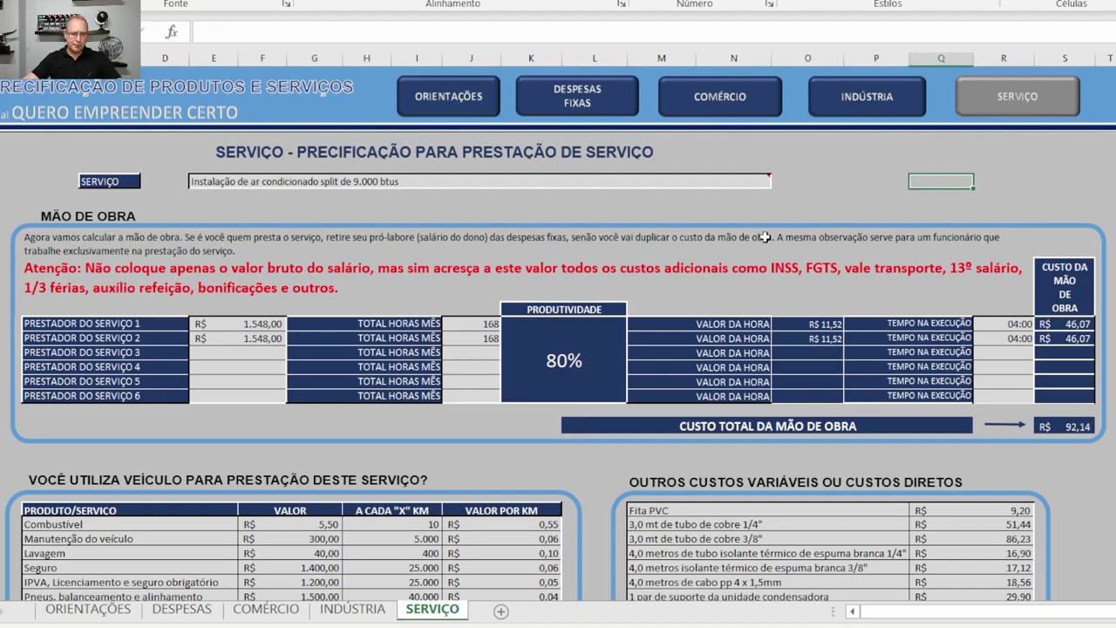
- Examine the vehicle cost section, including its heading and the Combustível row
scroll(765, 236, down, 5)
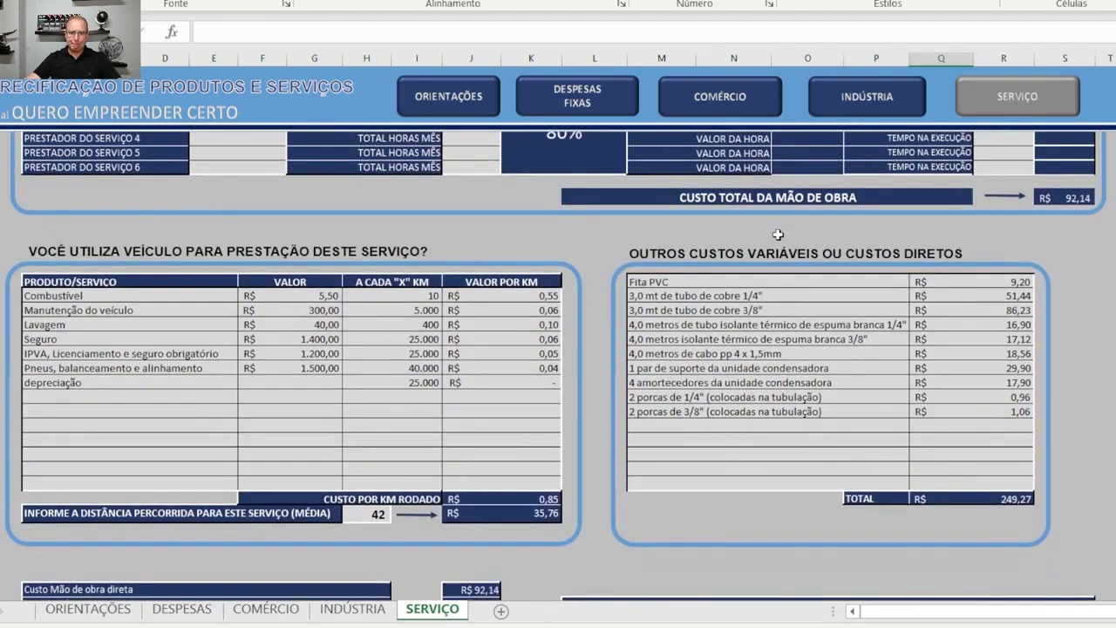
click(757, 227)
scroll(165, 298, down, 1)
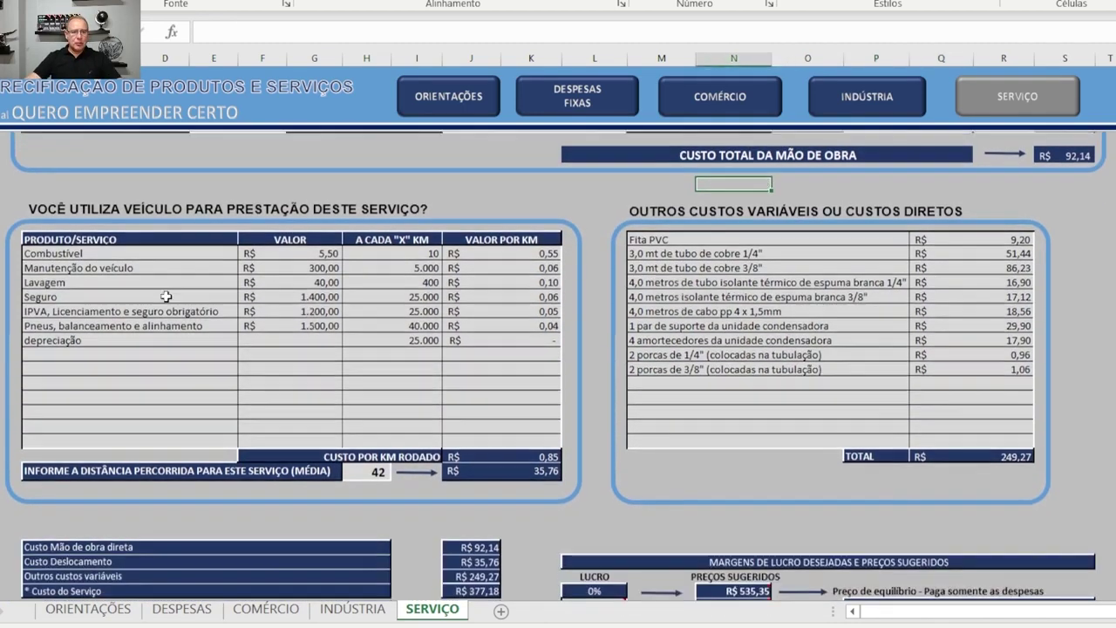
click(225, 207)
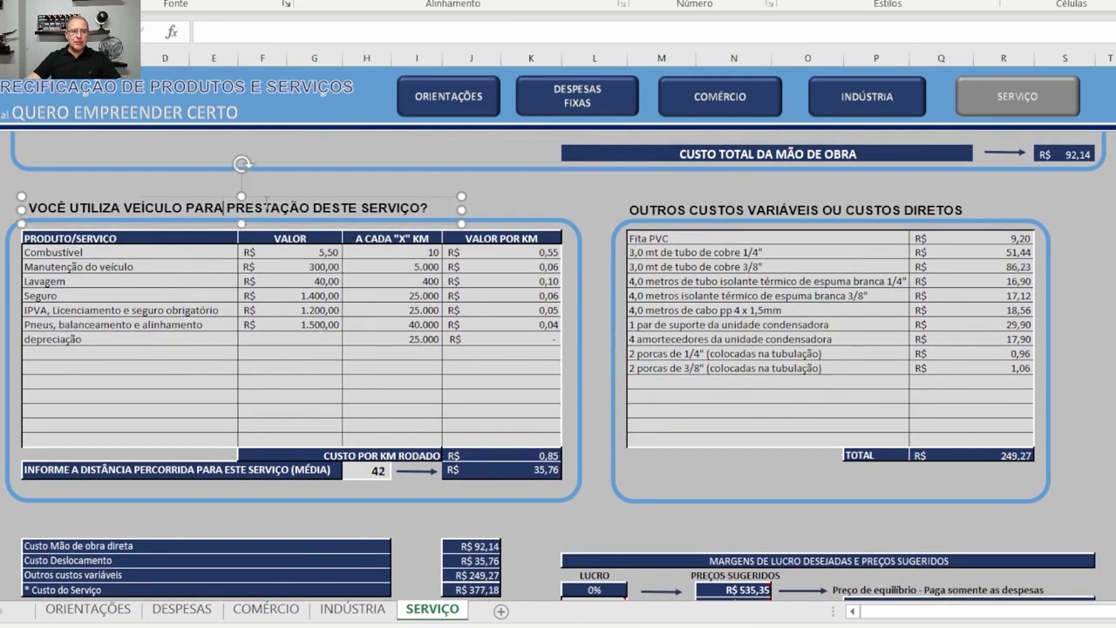
click(152, 253)
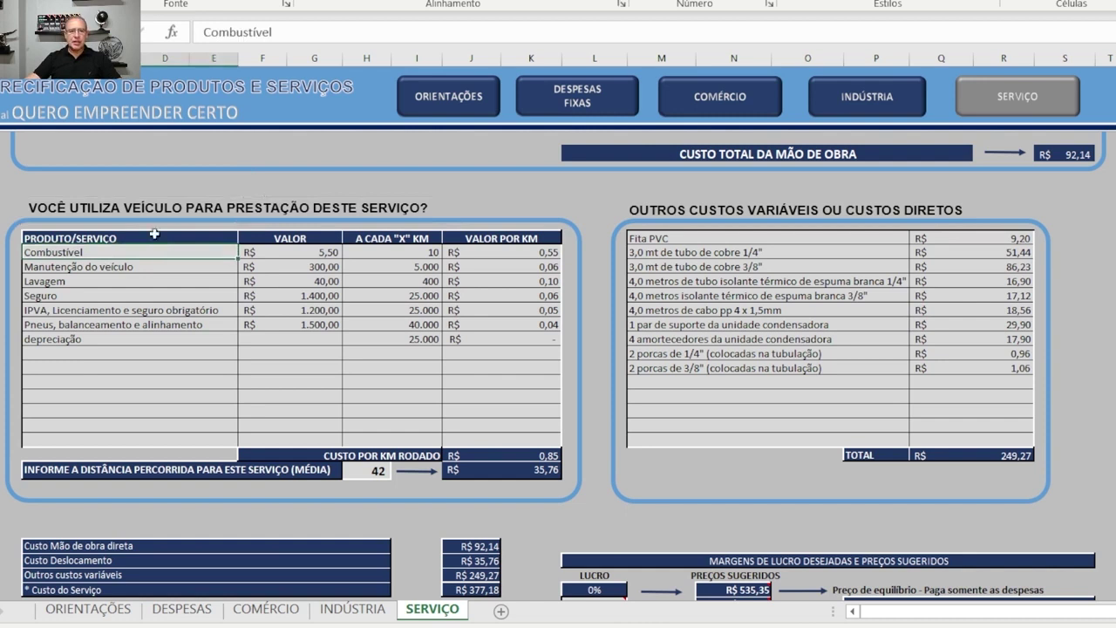
click(3, 182)
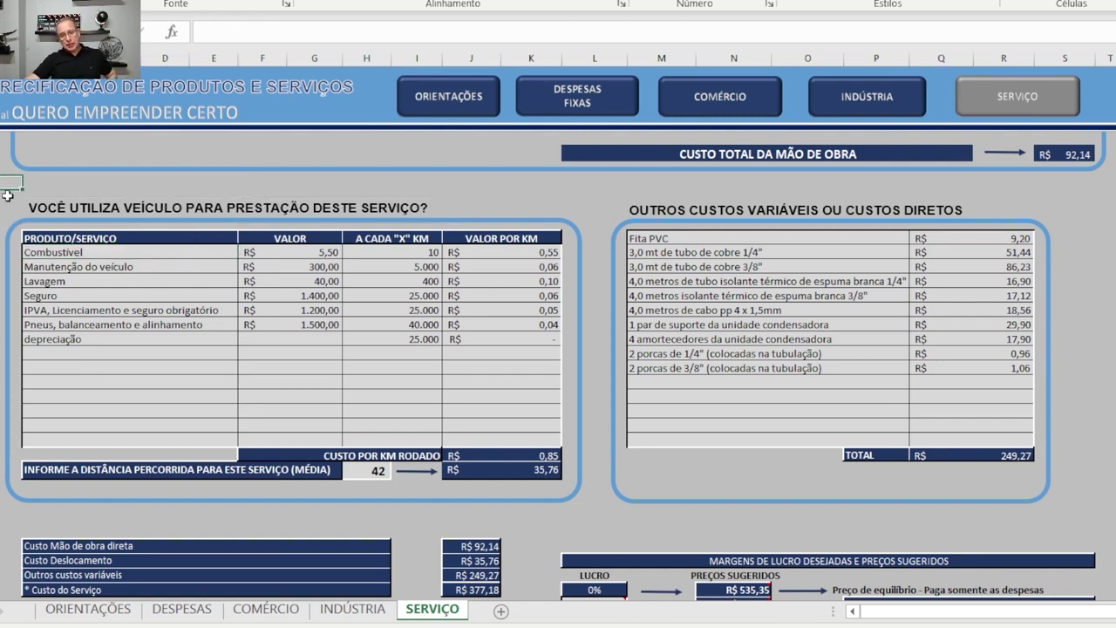
click(4, 197)
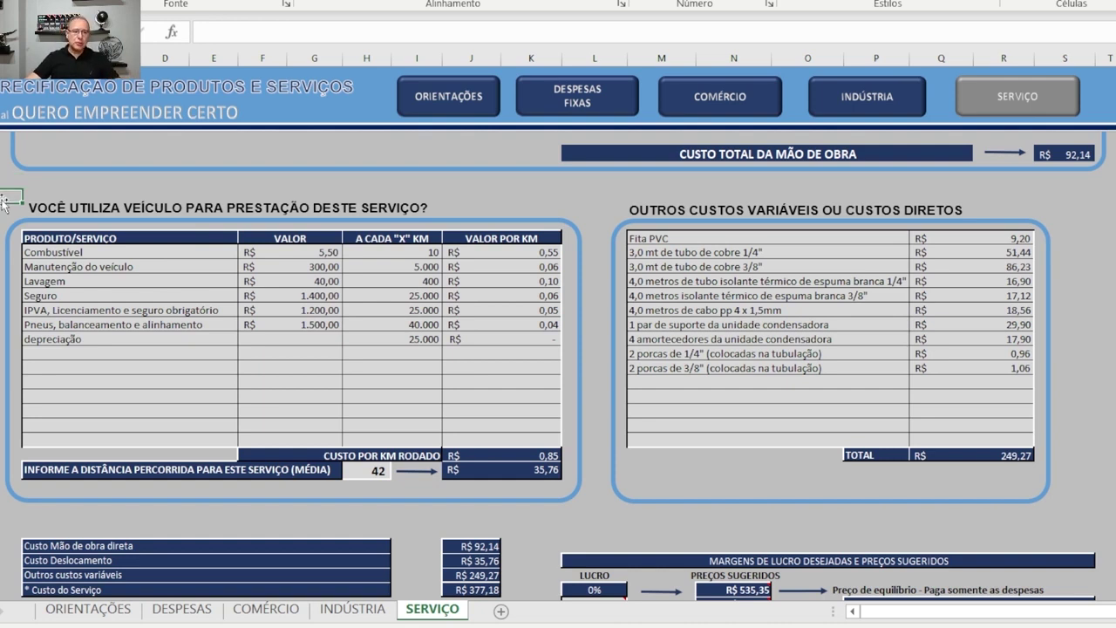
- Set the Combustível value to 5,90 in the vehicle cost table, and check its kilometre interval and cost per km
click(187, 255)
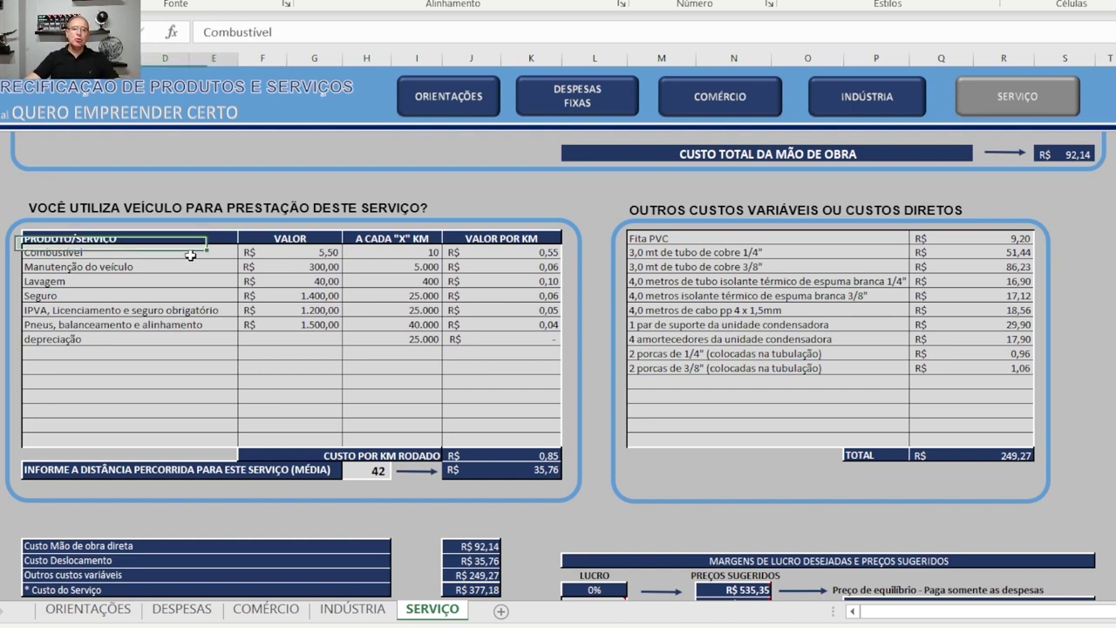
click(319, 253)
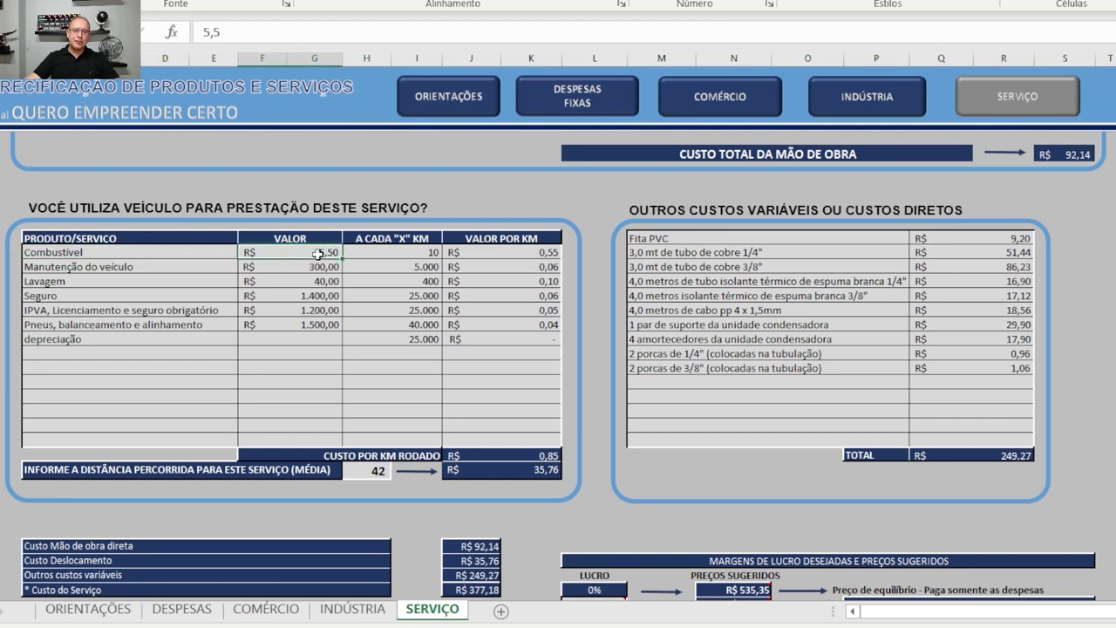
click(123, 257)
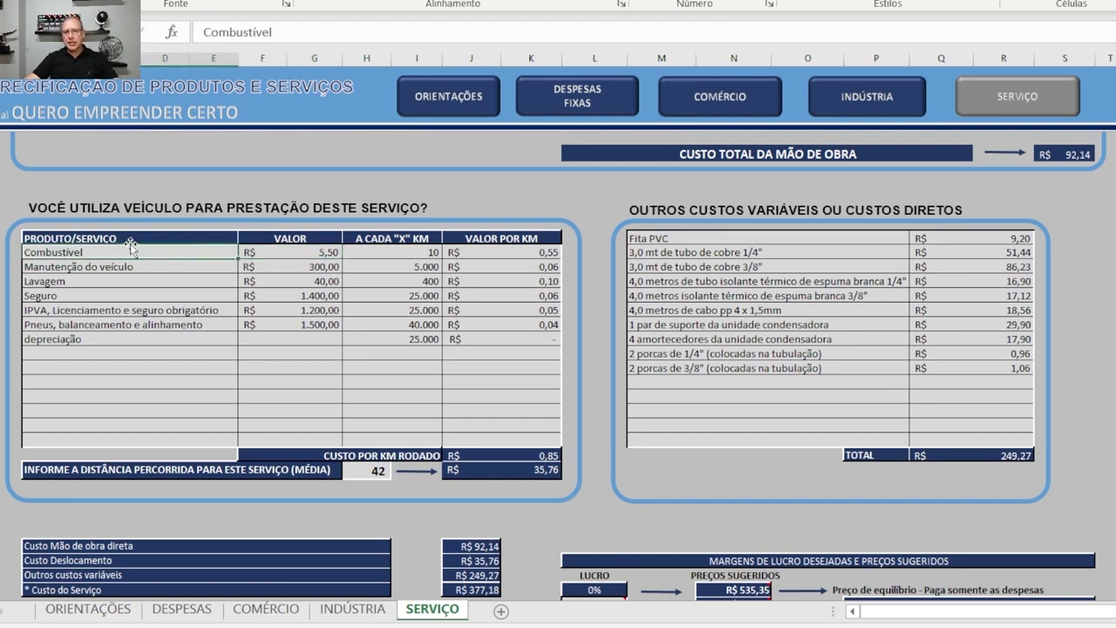
click(300, 256)
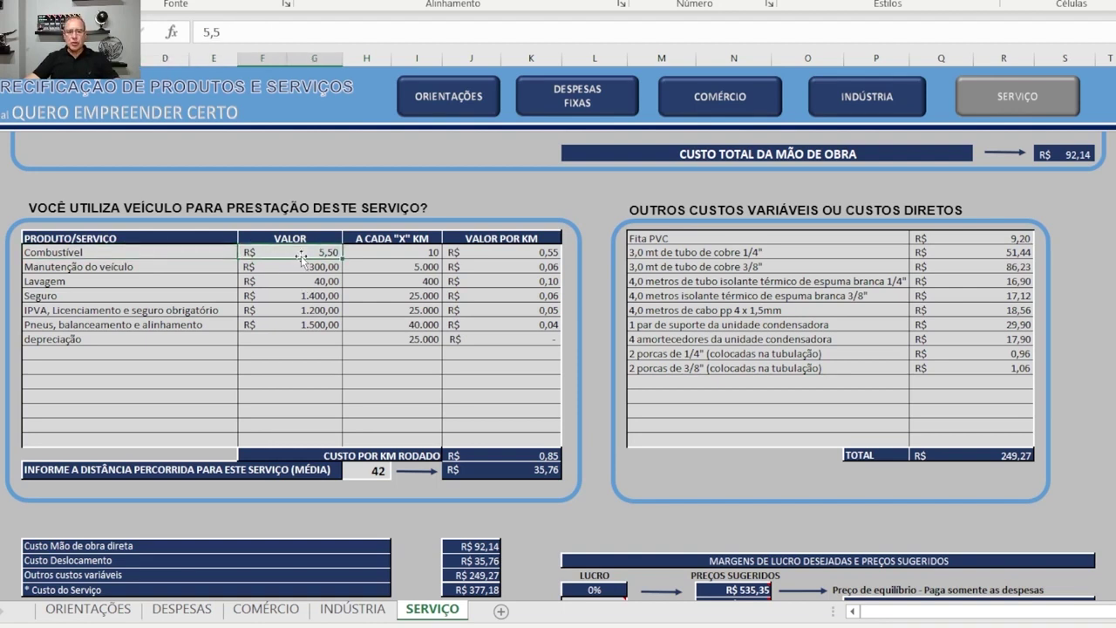
text(5,90)
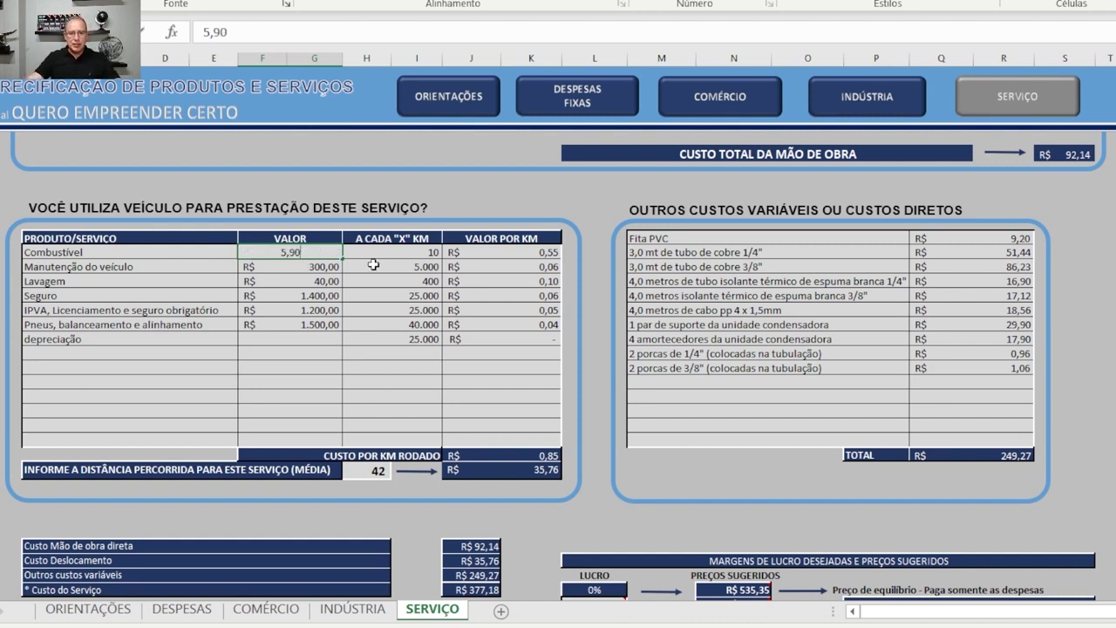
click(417, 253)
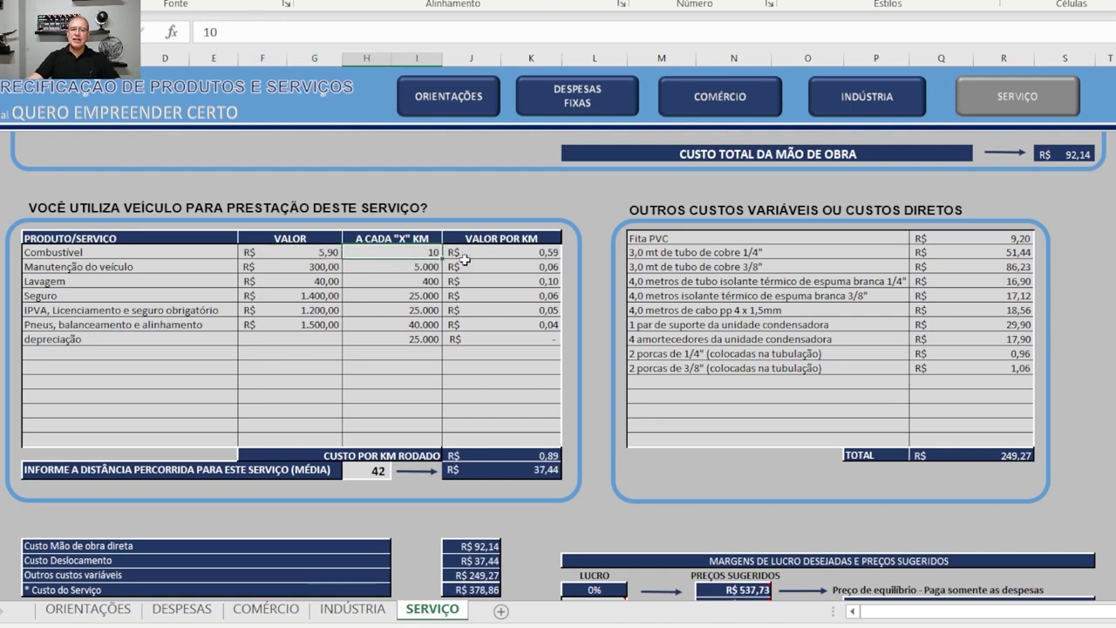
click(508, 256)
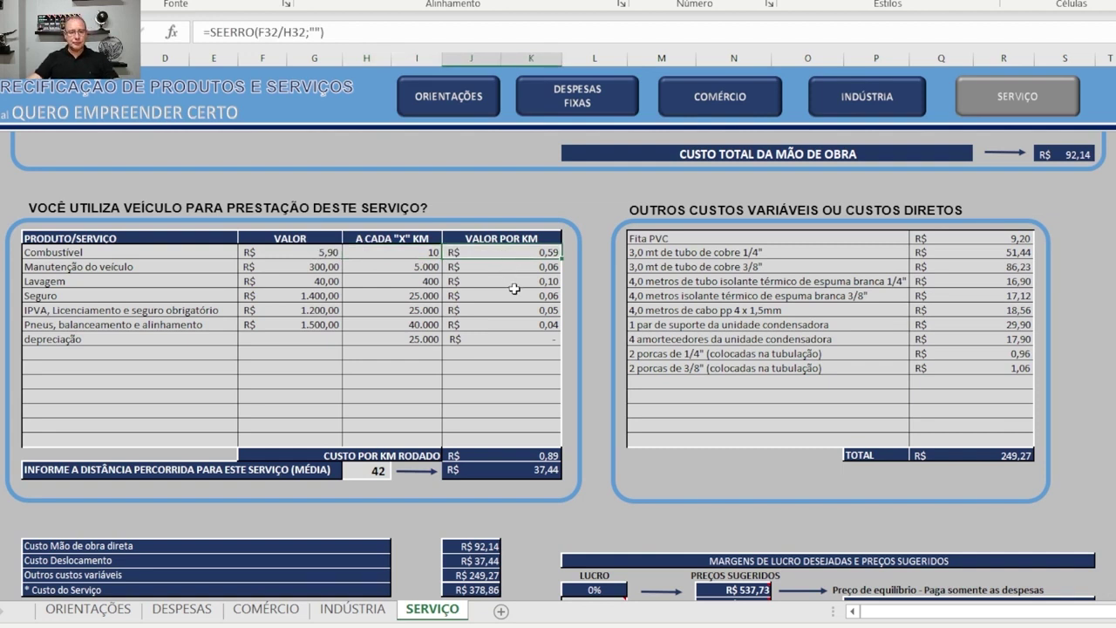
- Examine the Manutenção do veículo row in the vehicle cost table, including its value, kilometre interval and cost per km
click(77, 266)
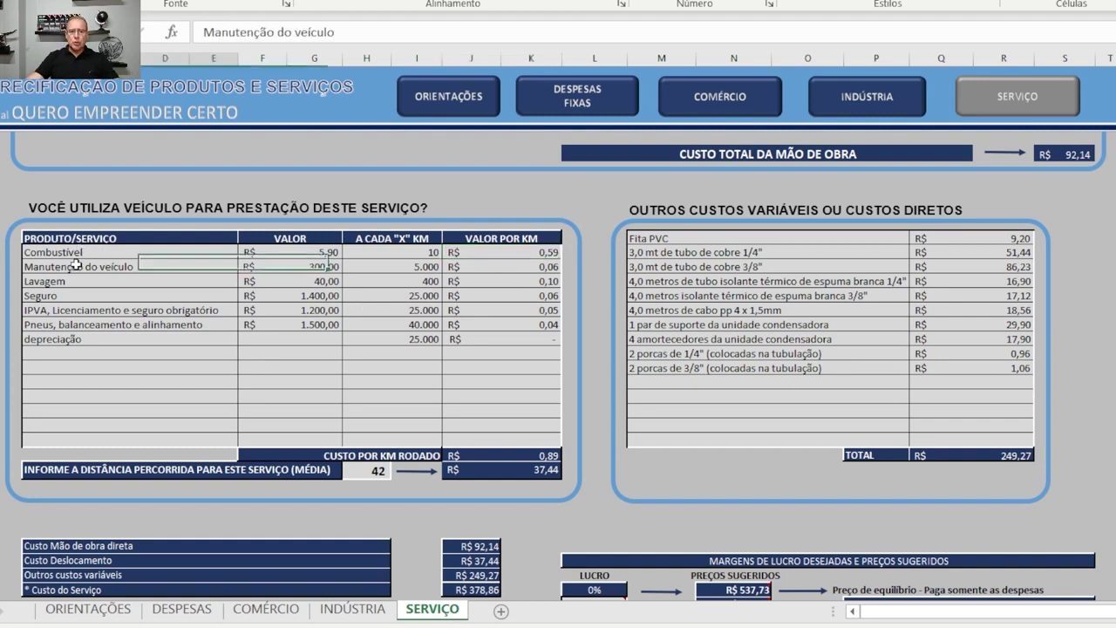
click(286, 270)
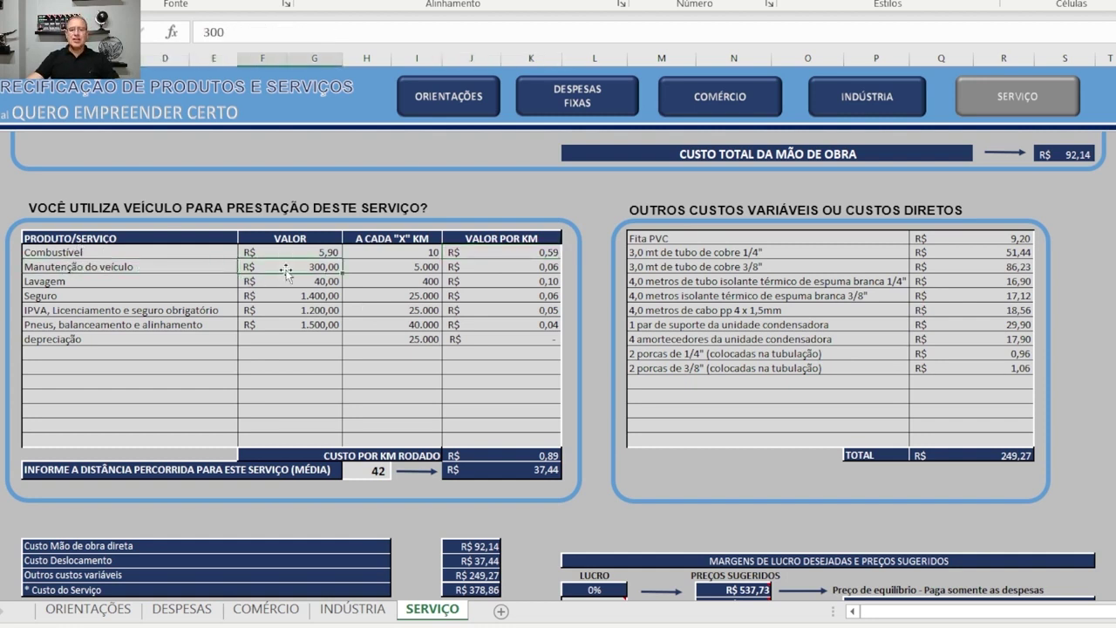
click(381, 277)
click(400, 265)
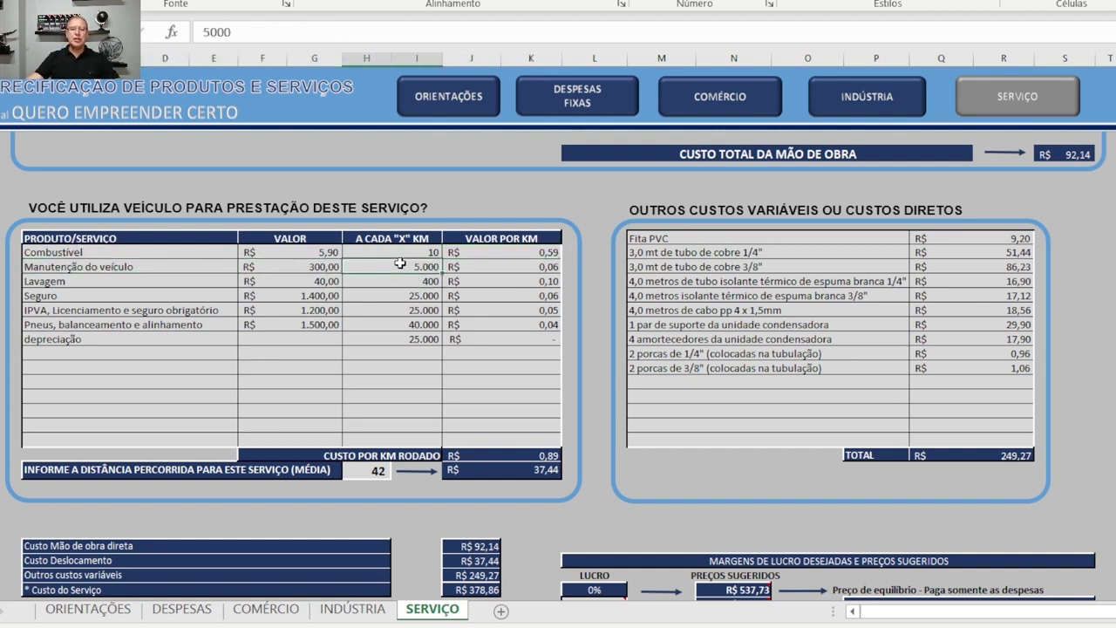
click(320, 270)
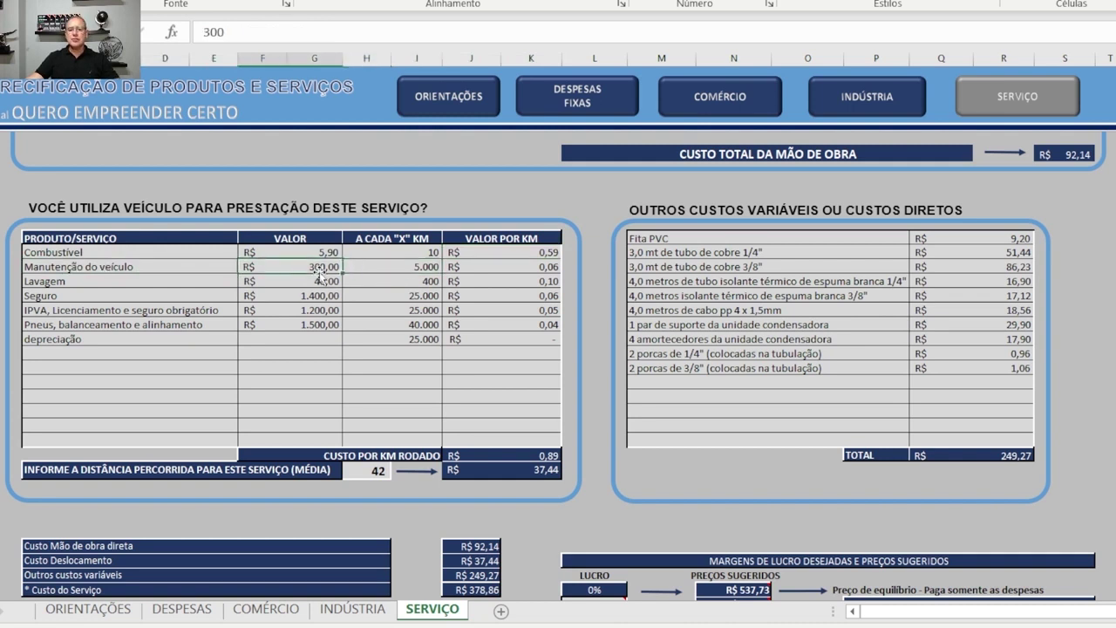
click(484, 267)
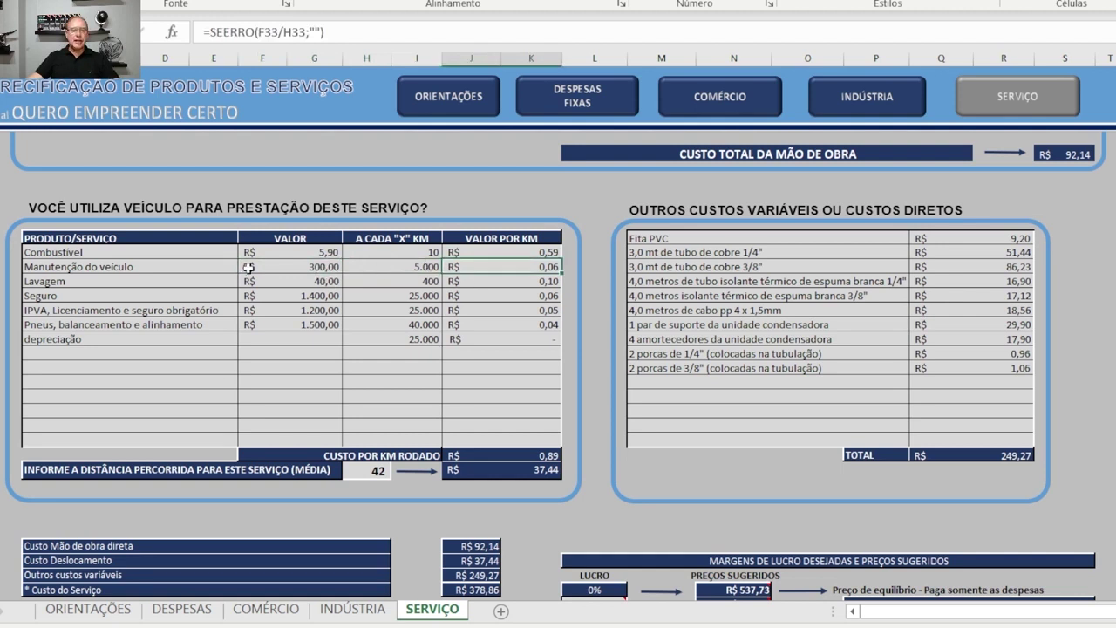
- Review the values, kilometre intervals and cost-per-km formulas of the Lavagem and Seguro rows in the vehicle cost table
click(123, 281)
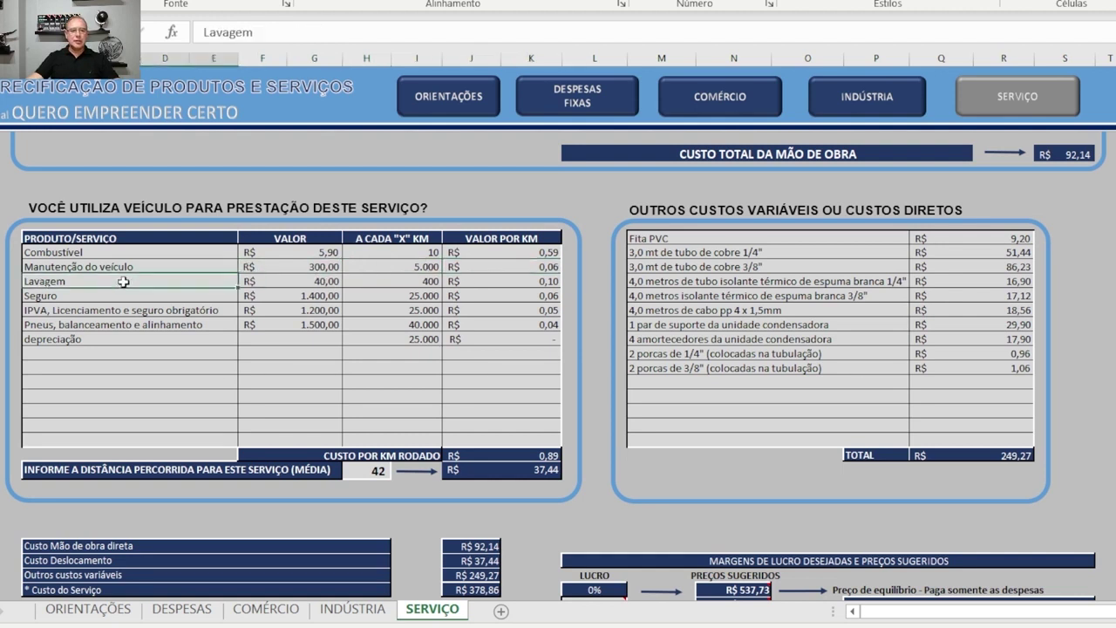
click(339, 281)
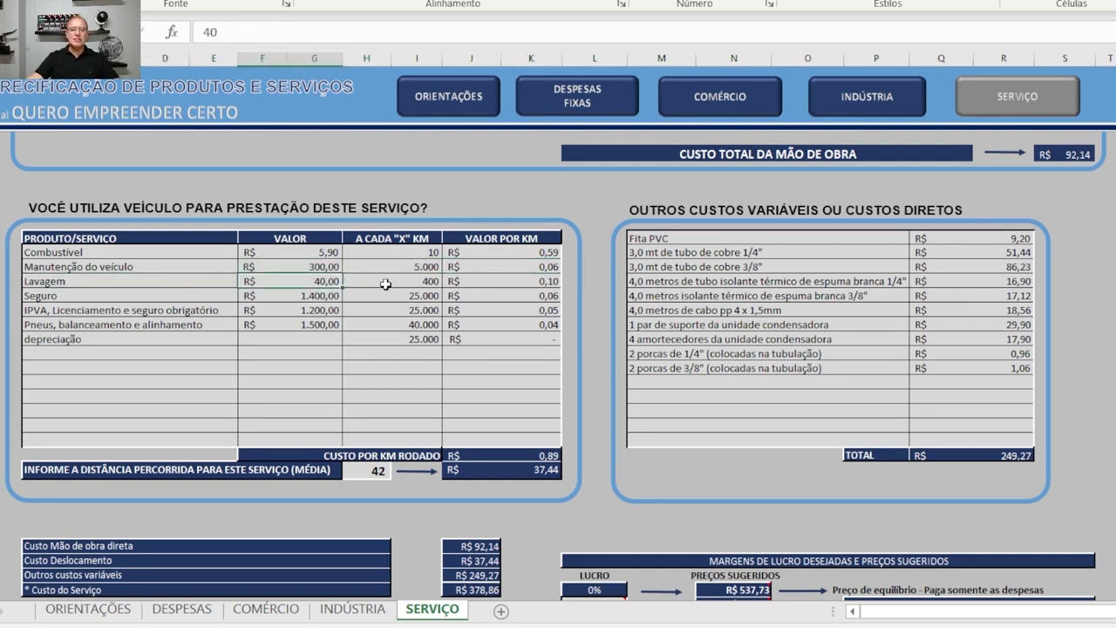
click(385, 284)
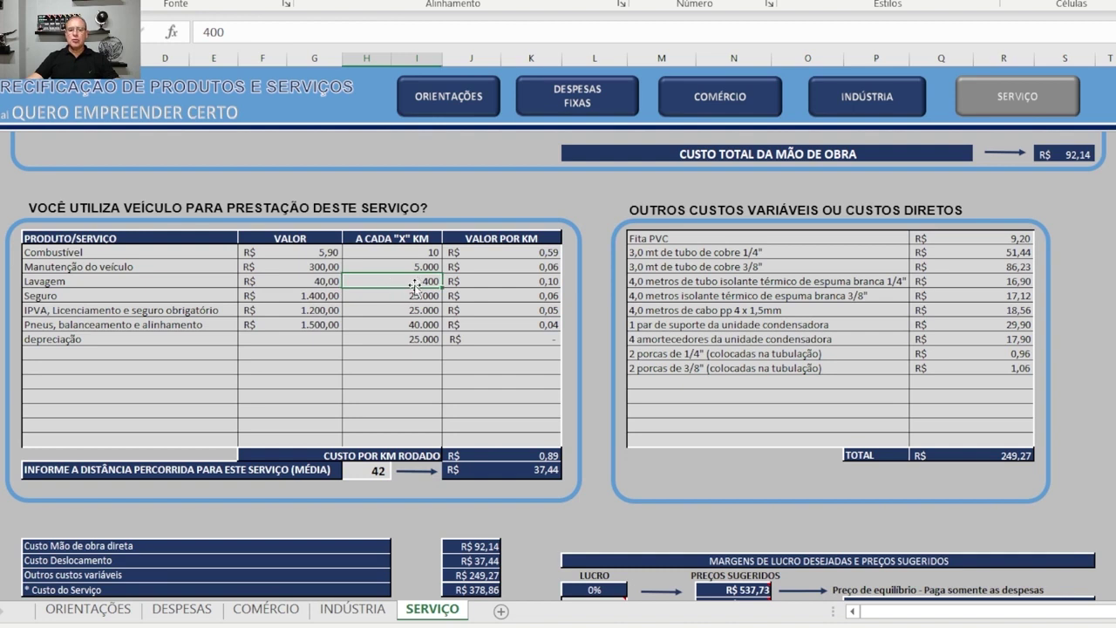
click(519, 281)
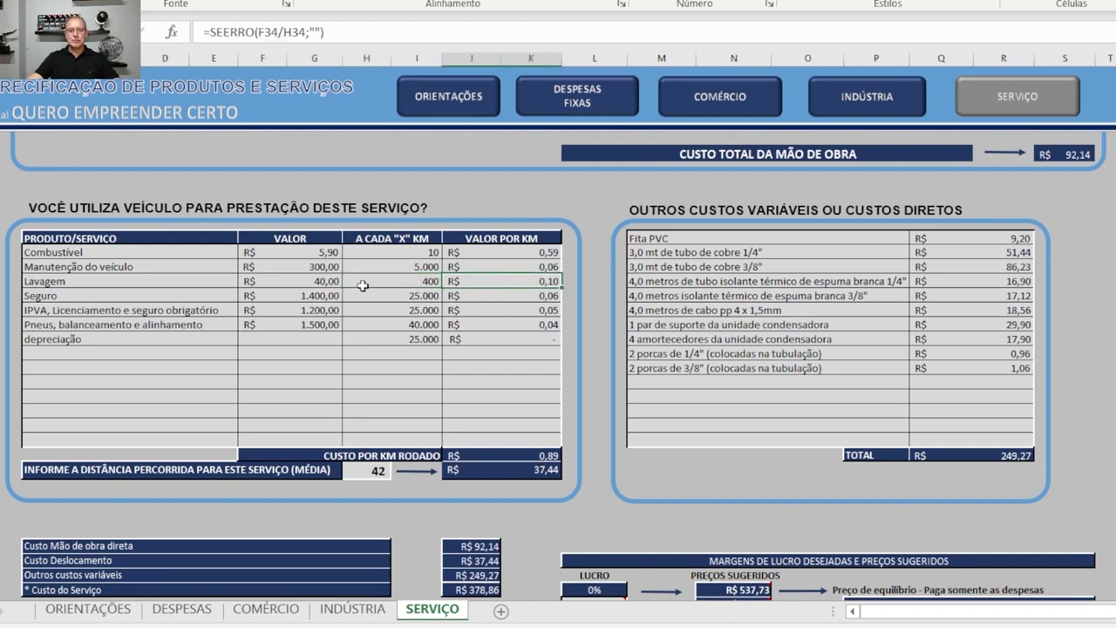
click(162, 295)
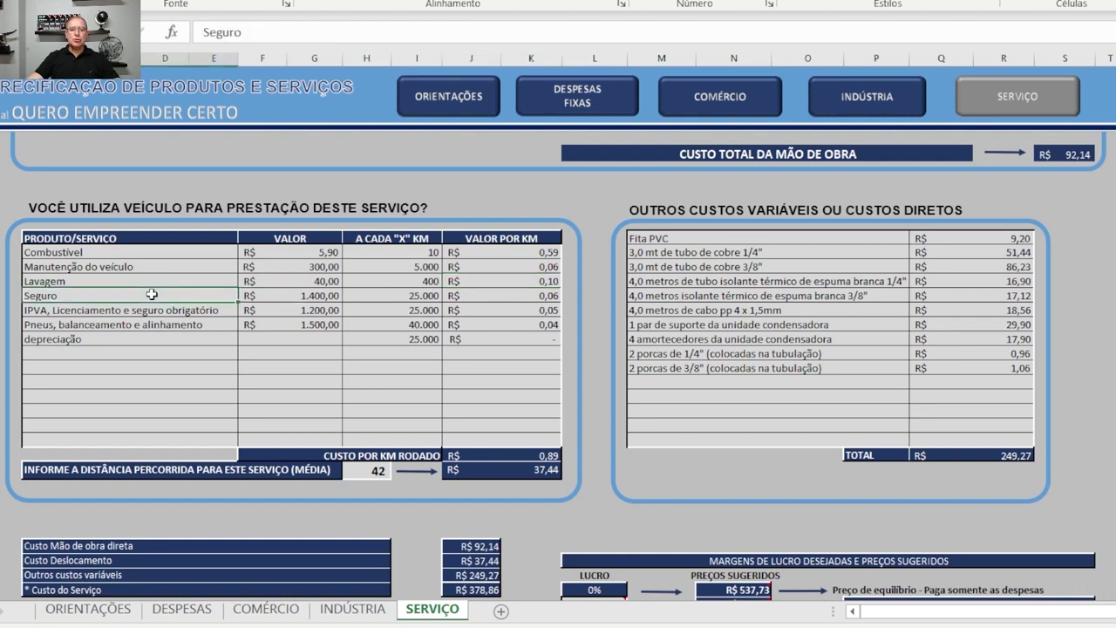
click(297, 293)
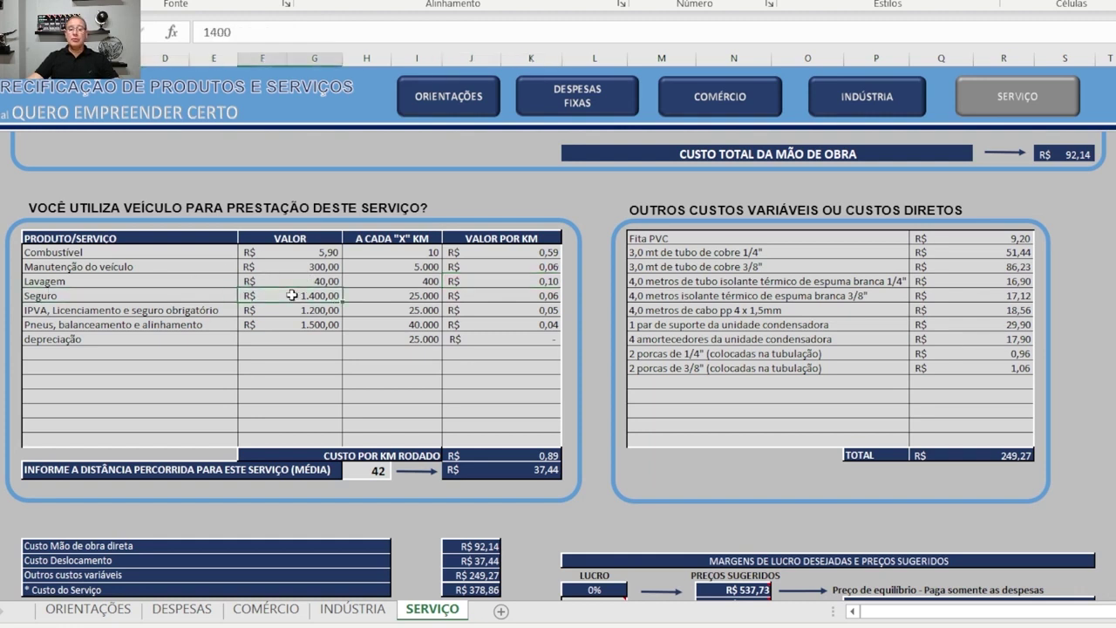
click(403, 295)
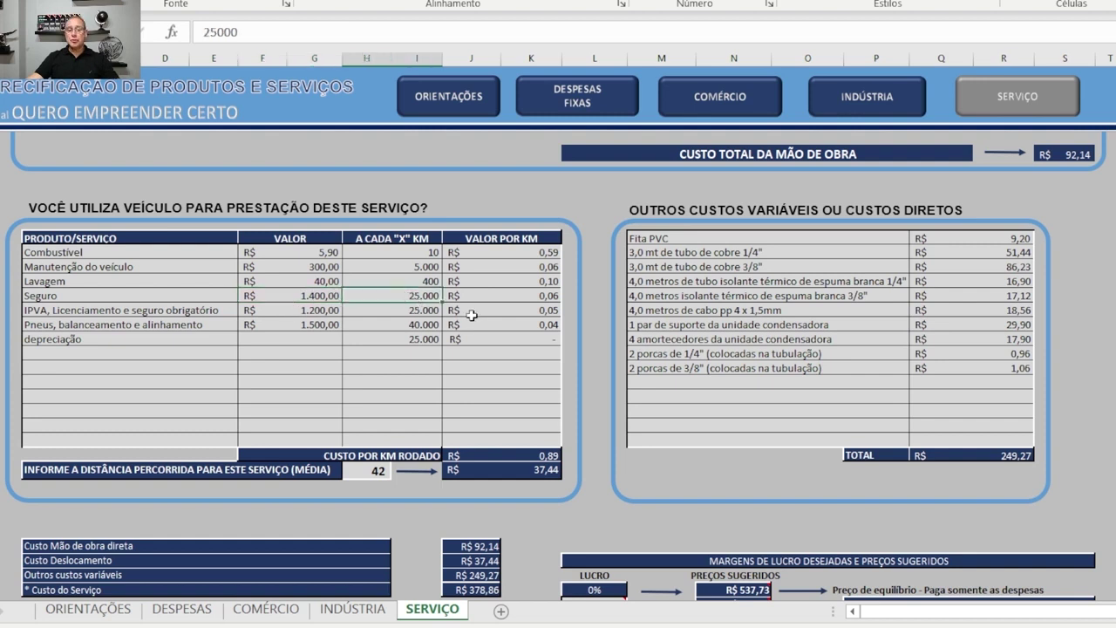
click(504, 297)
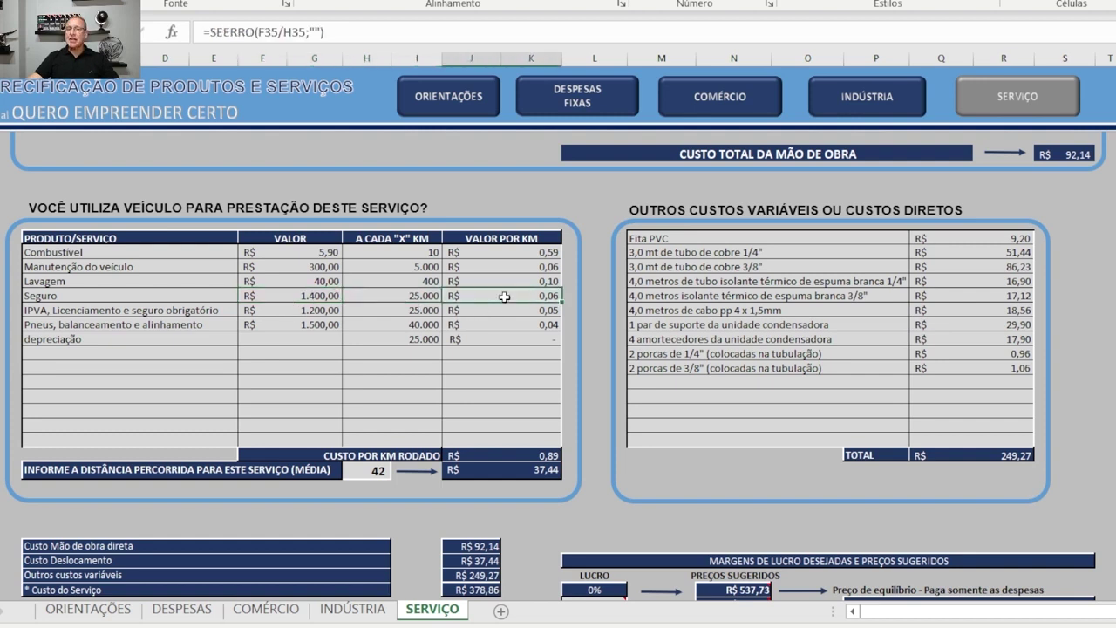
- Examine the vehicle tax and licensing row and the tyre, balancing and alignment row, including their cost-per-km formulas
click(187, 307)
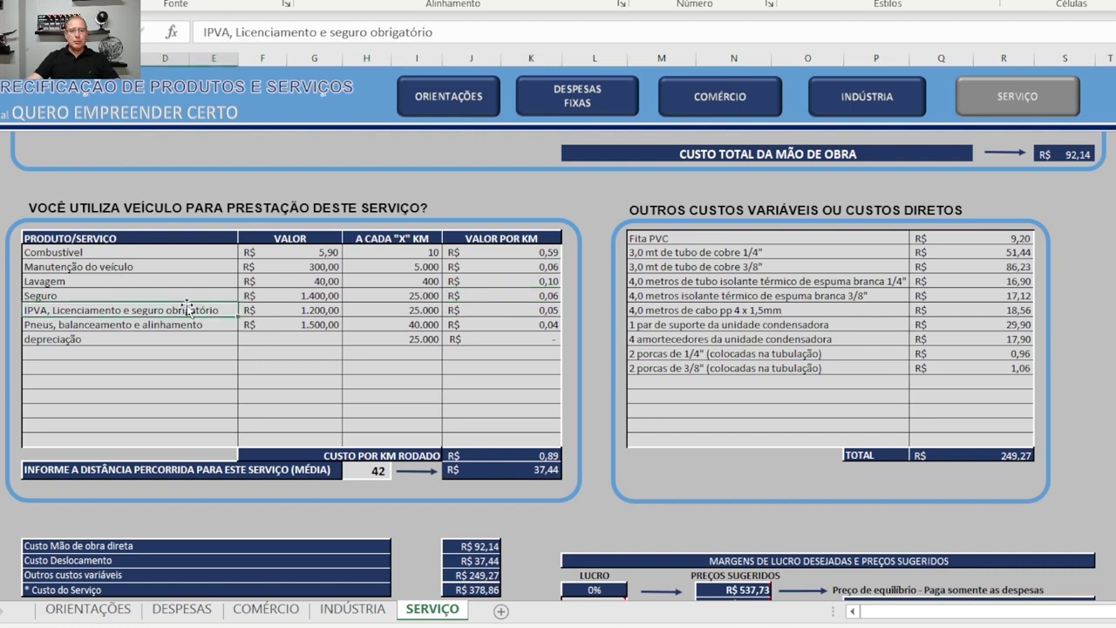
click(276, 308)
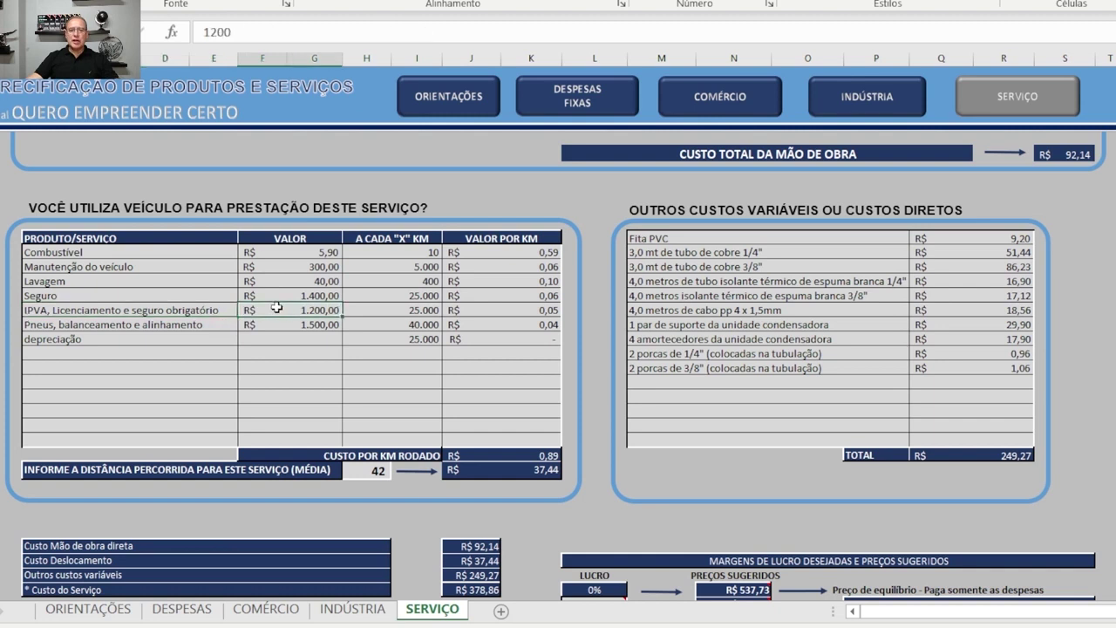
click(377, 307)
click(515, 312)
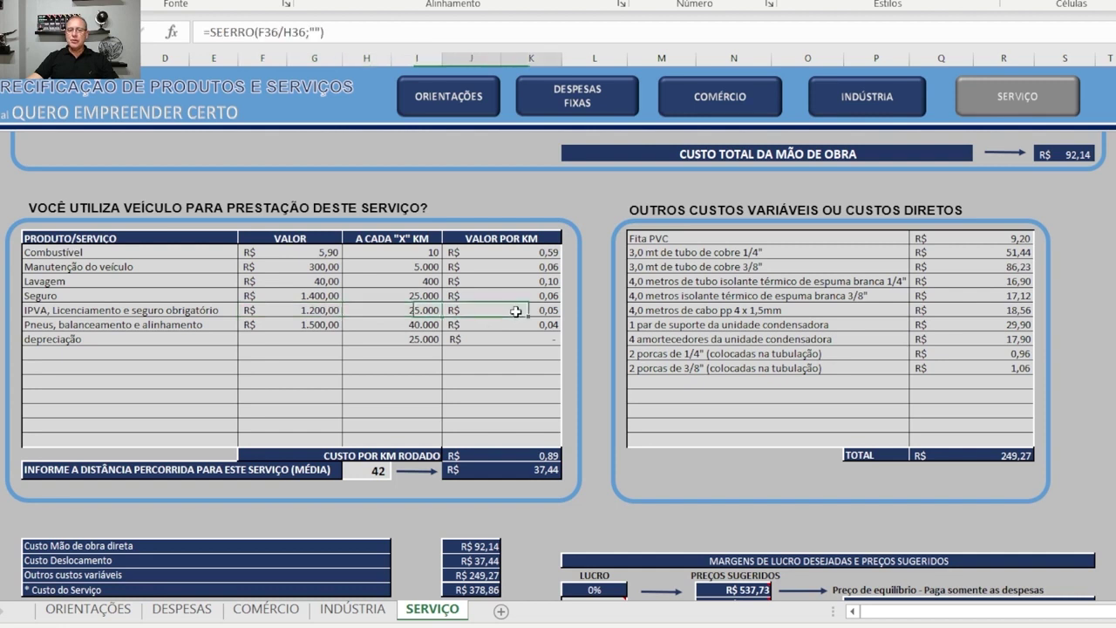
click(139, 327)
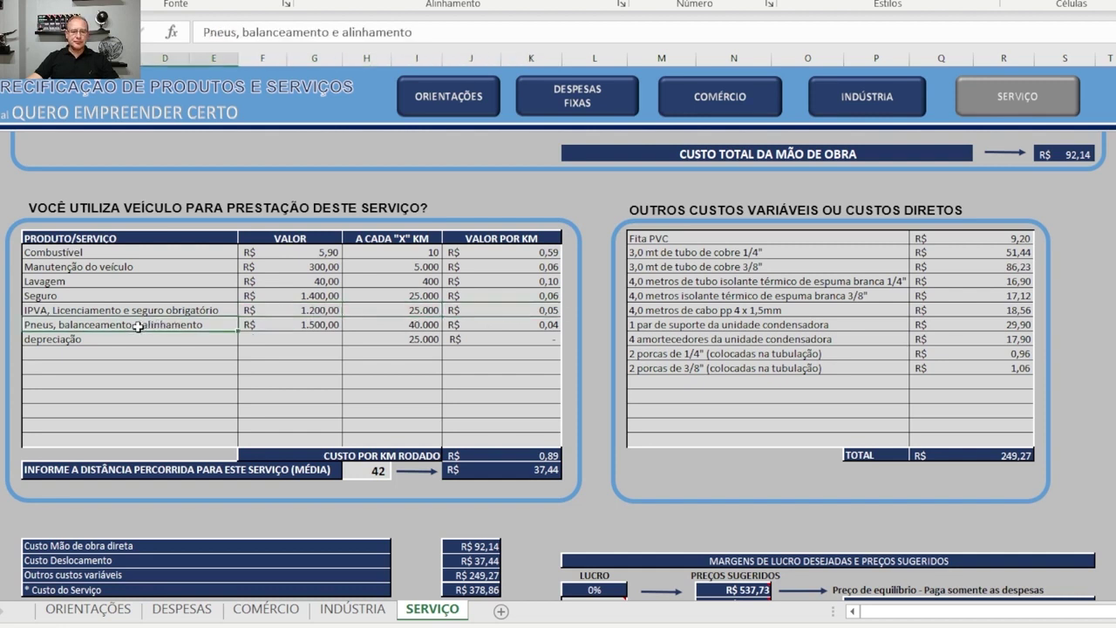
click(296, 329)
click(397, 325)
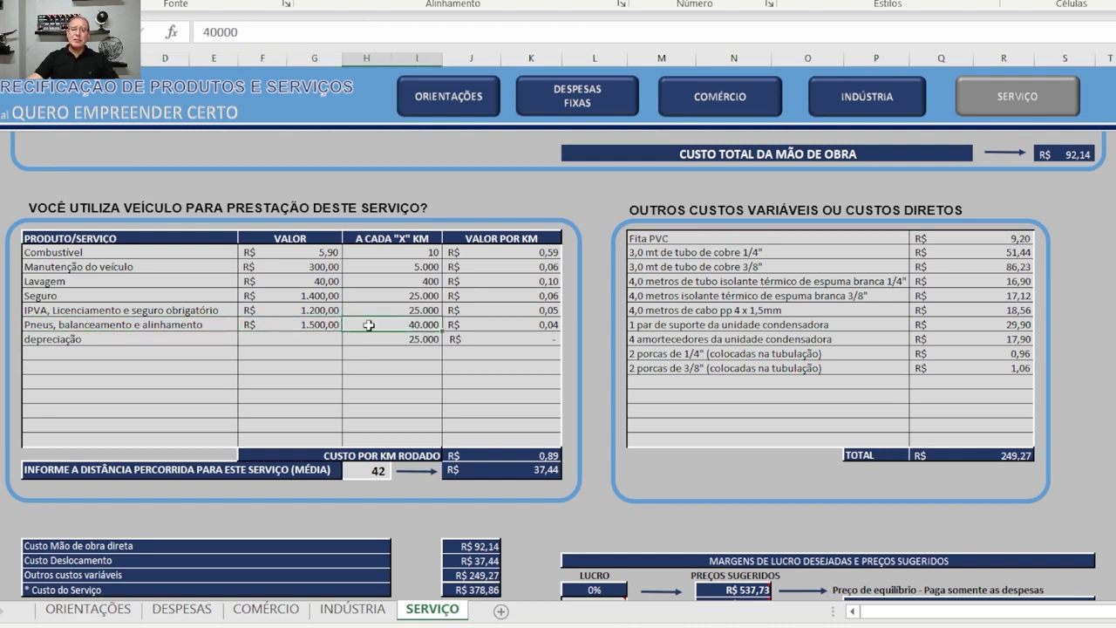
click(319, 326)
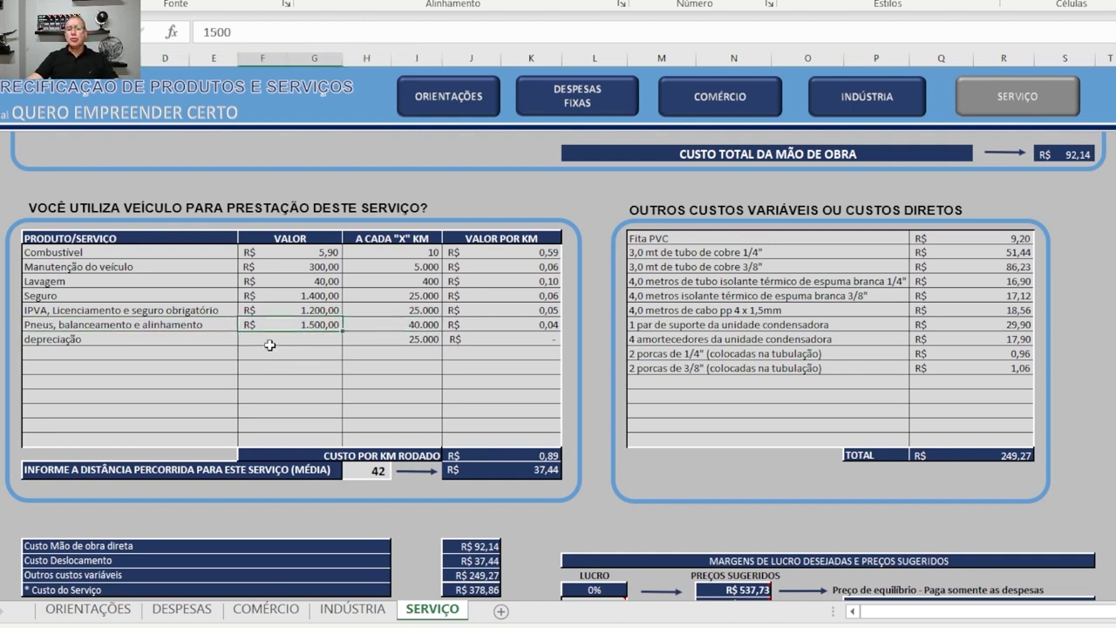
click(504, 328)
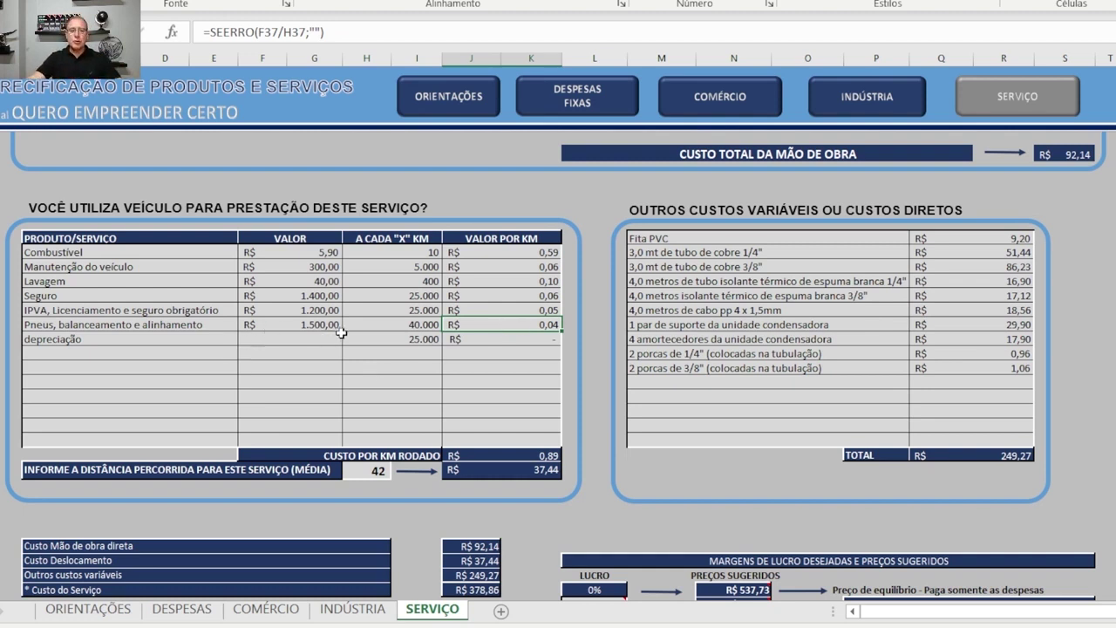
- Check the depreciação row of the vehicle cost table and the formula behind the total cost per kilometre driven
click(394, 340)
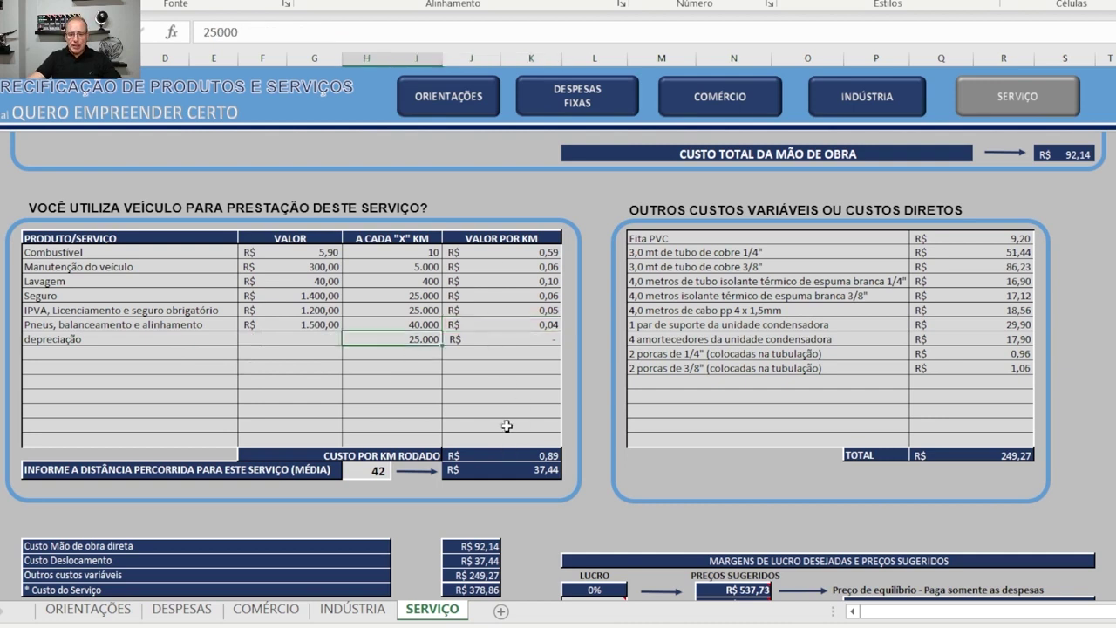
click(508, 456)
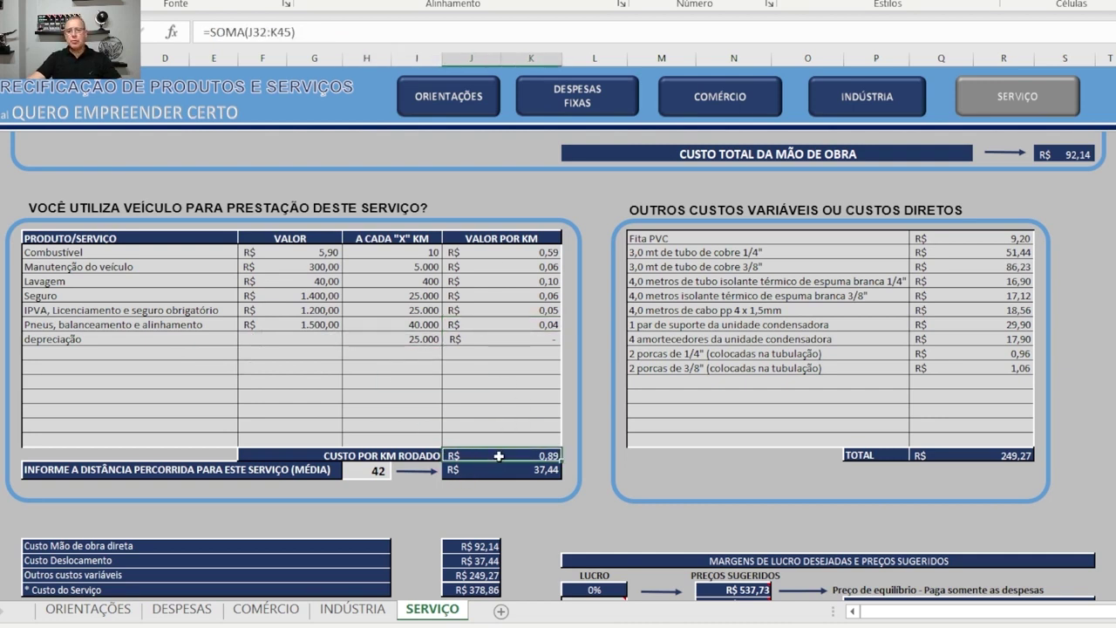
click(105, 338)
click(314, 341)
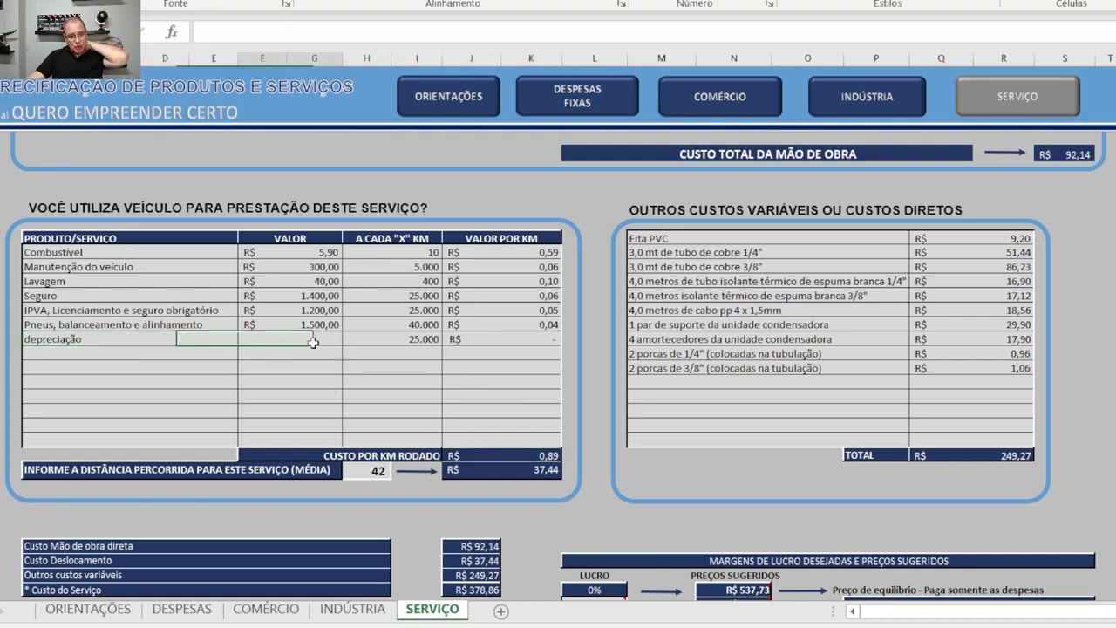
click(188, 343)
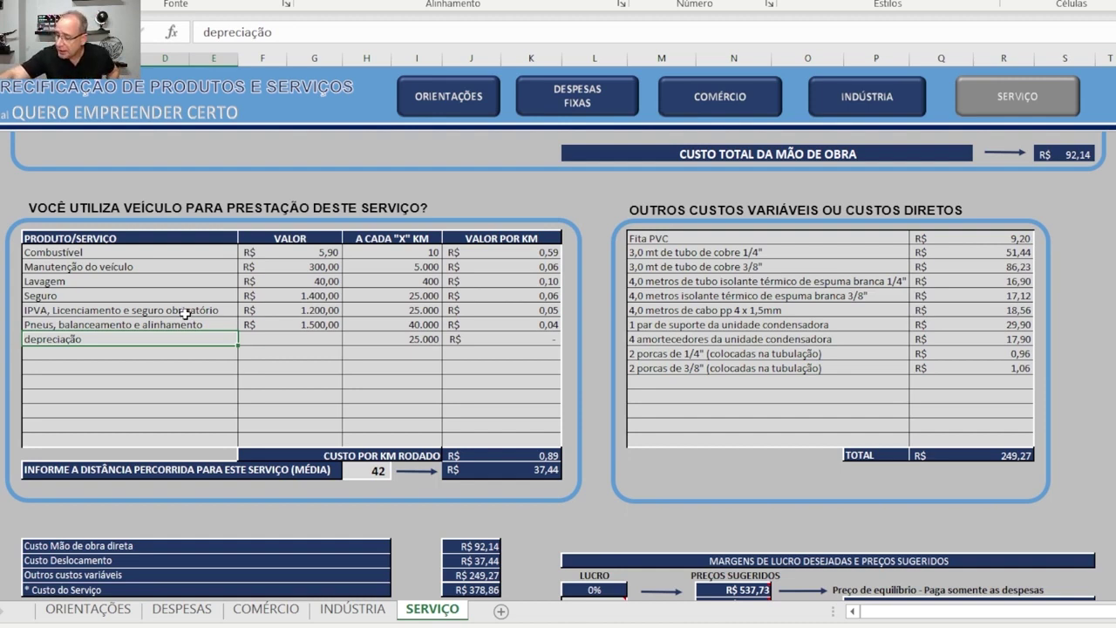
- Go to the monthly fixed expenses and select the empty value cell below Honorários contador
click(582, 101)
click(346, 325)
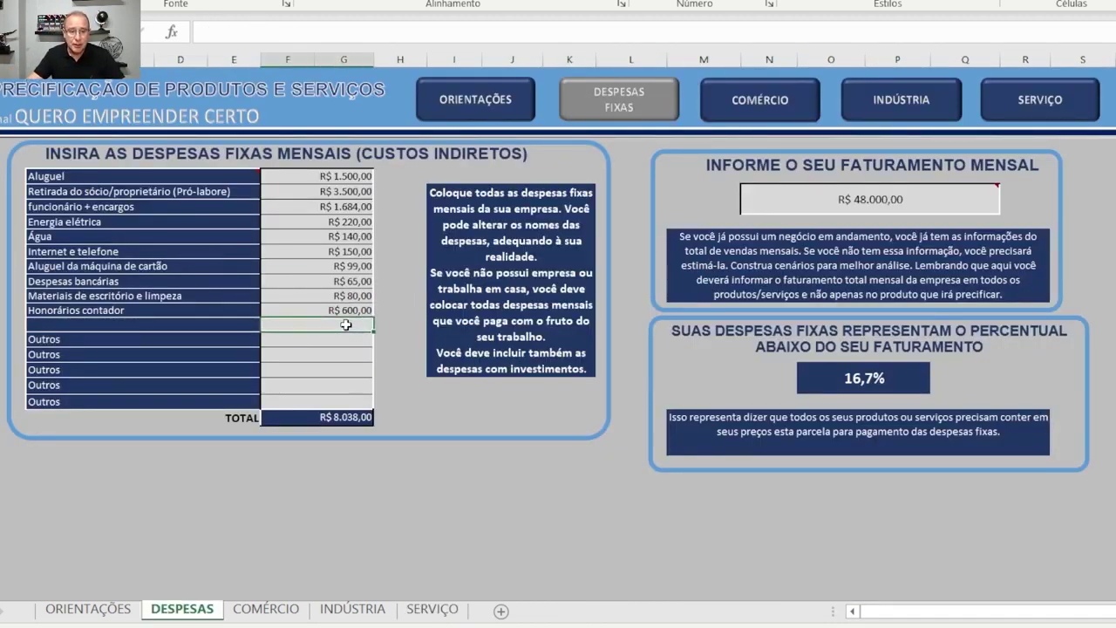
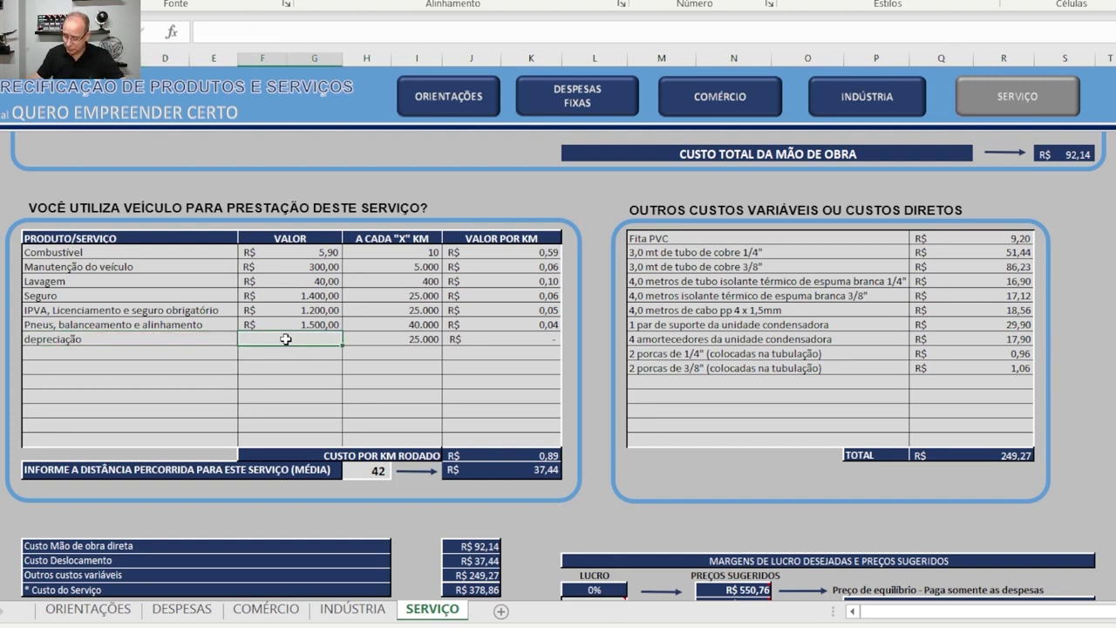
- Set the depreciação value to 8000 in the vehicle cost table, and check its kilometre interval and cost per km
double_click(287, 338)
text(8000)
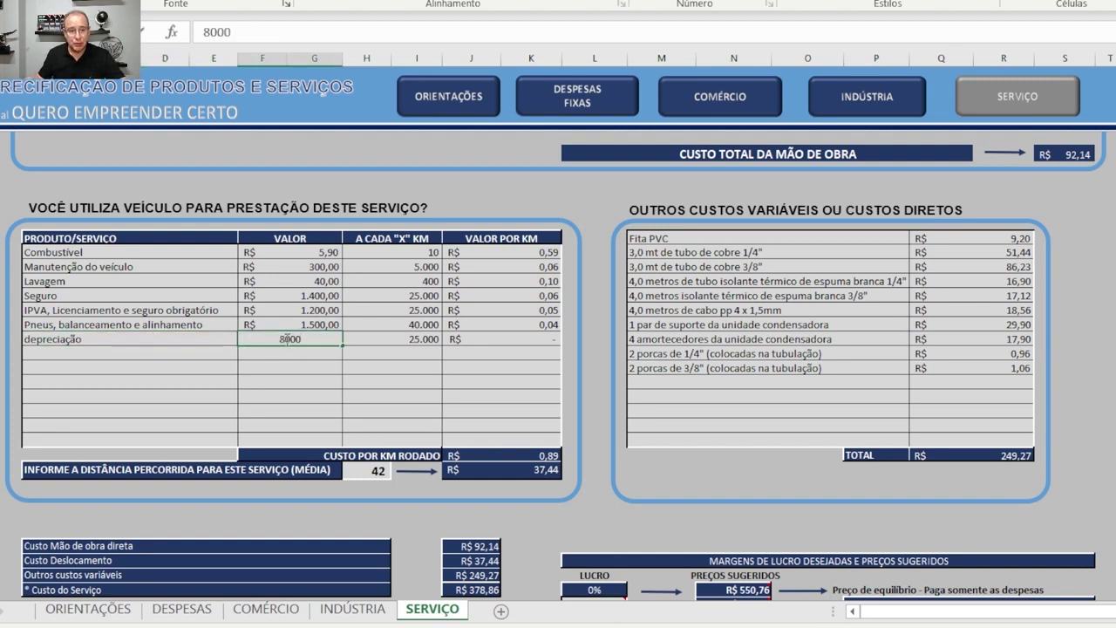
click(391, 341)
click(520, 337)
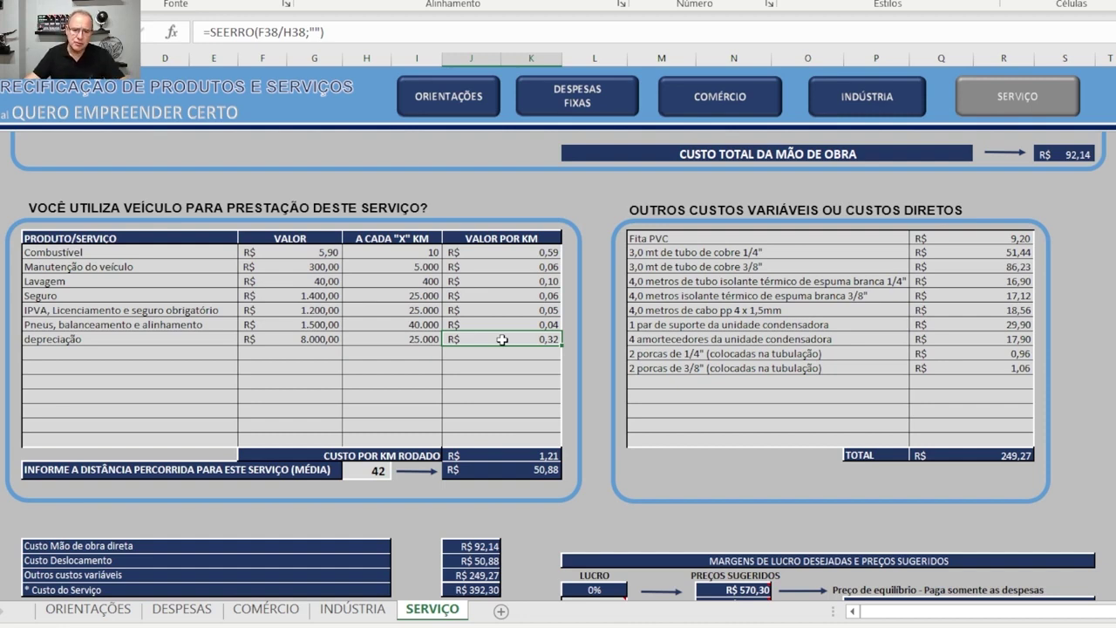
- Clear the depreciação value from the monthly fixed expenses and return to the service pricing sheet
click(563, 96)
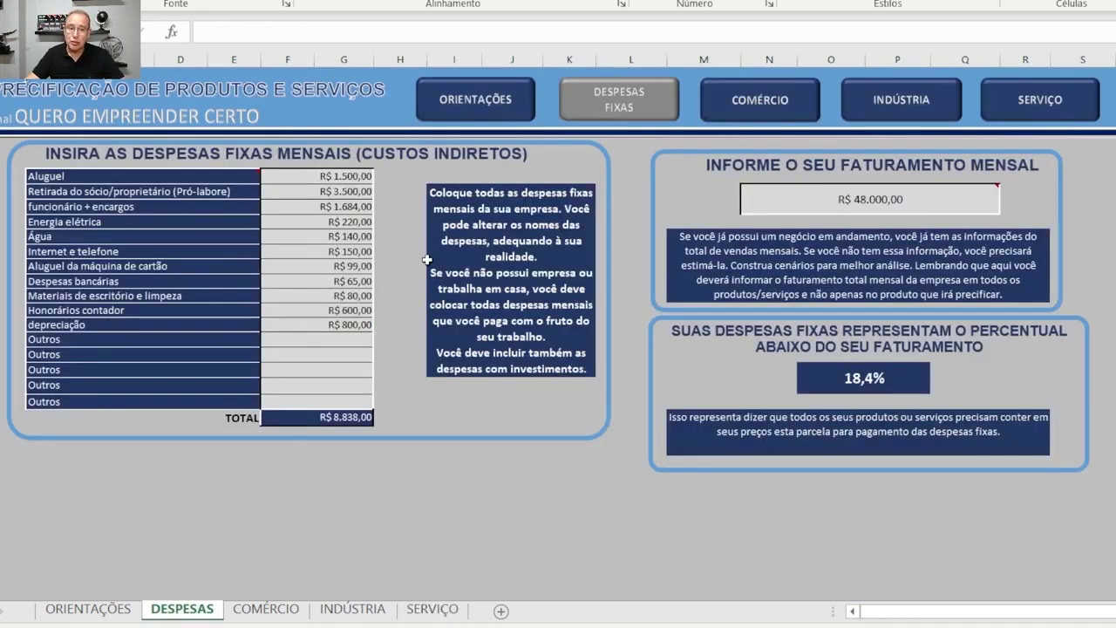
click(343, 322)
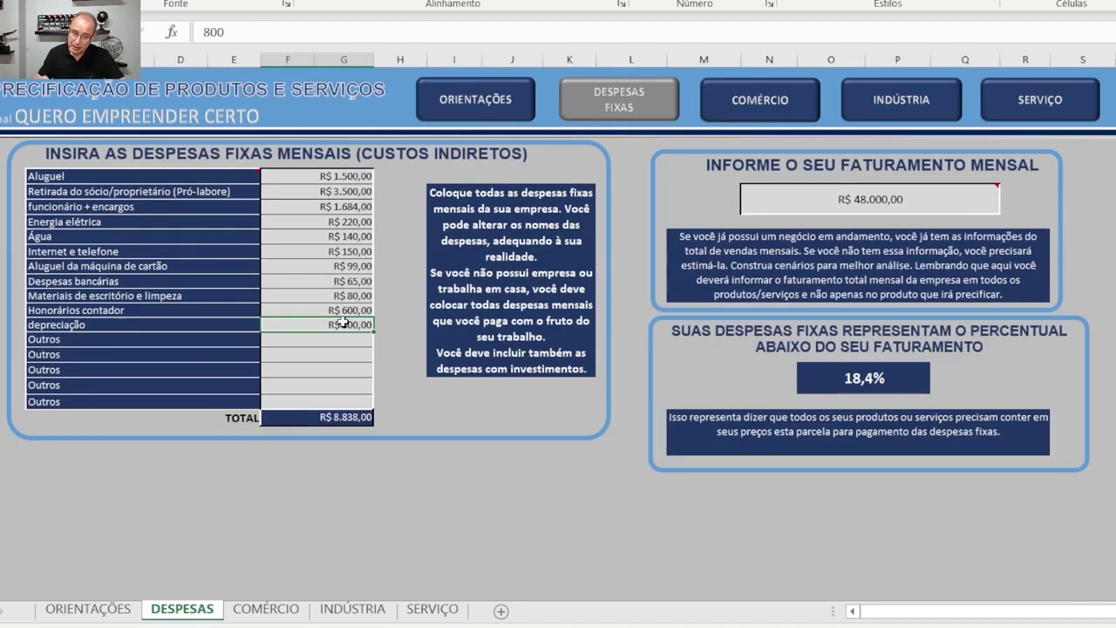
key(Delete)
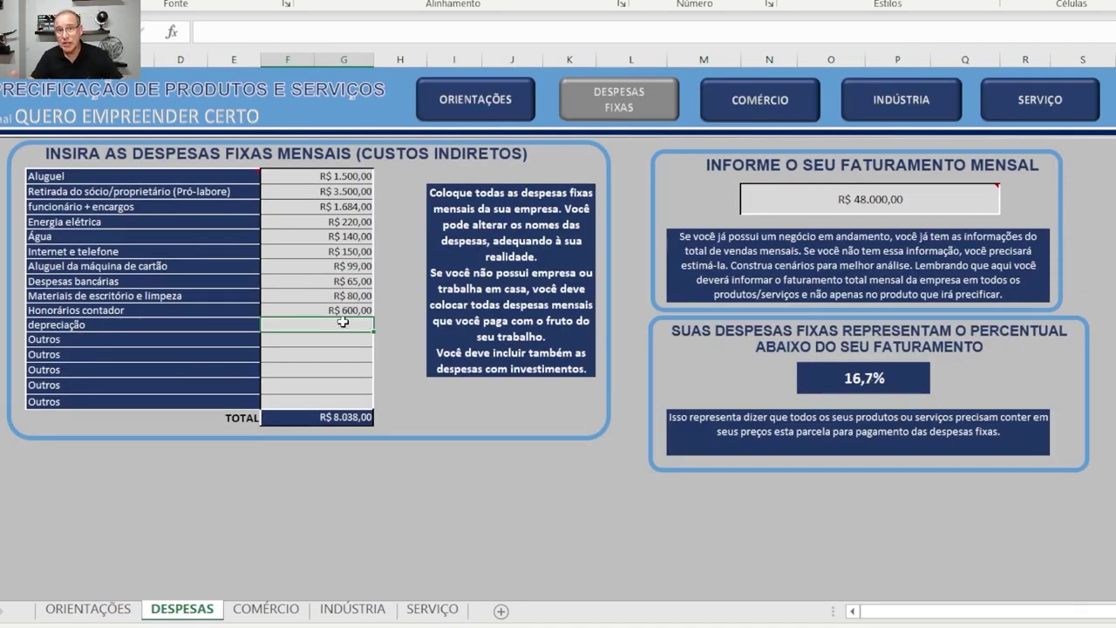
click(1066, 107)
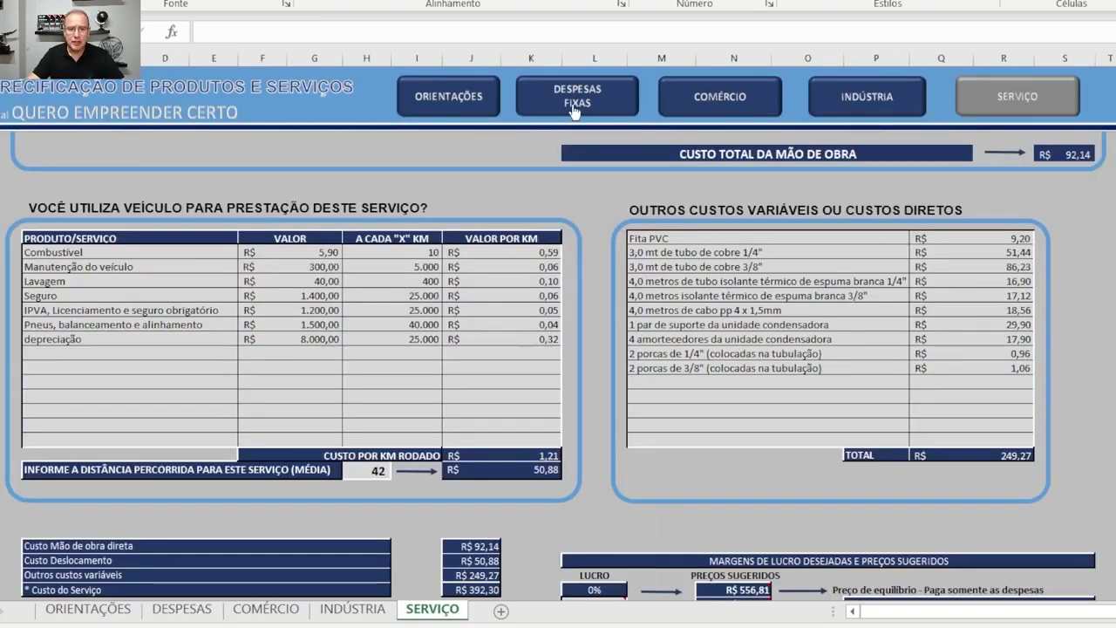
- Undo the clearing of depreciação in the monthly fixed expenses, and set its value to 666
click(551, 110)
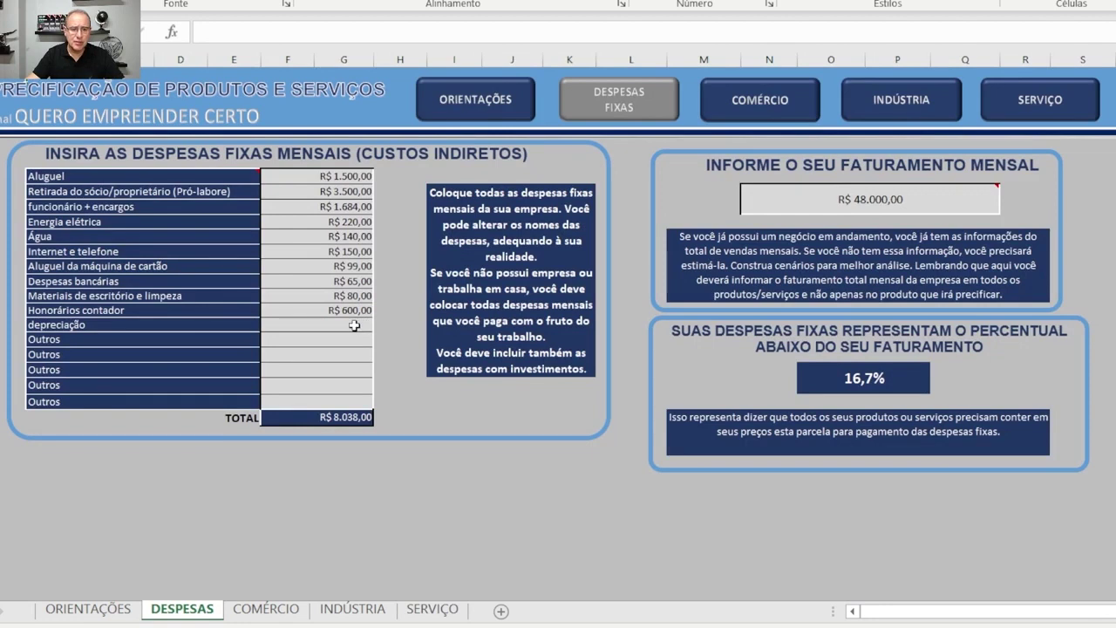
key(ctrl+z)
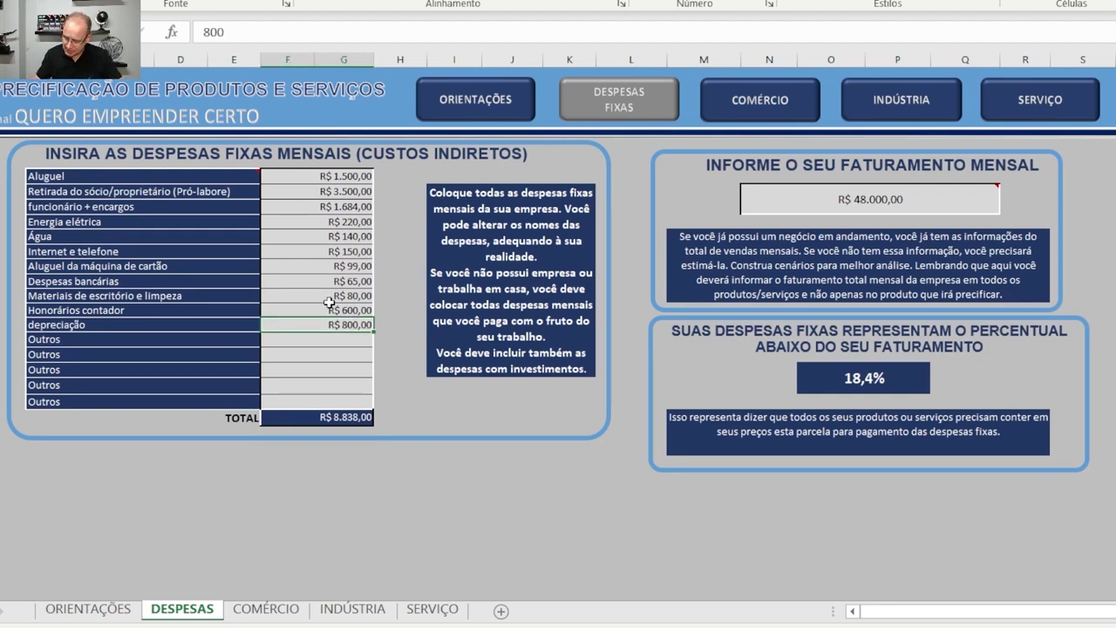
text(666)
key(Return)
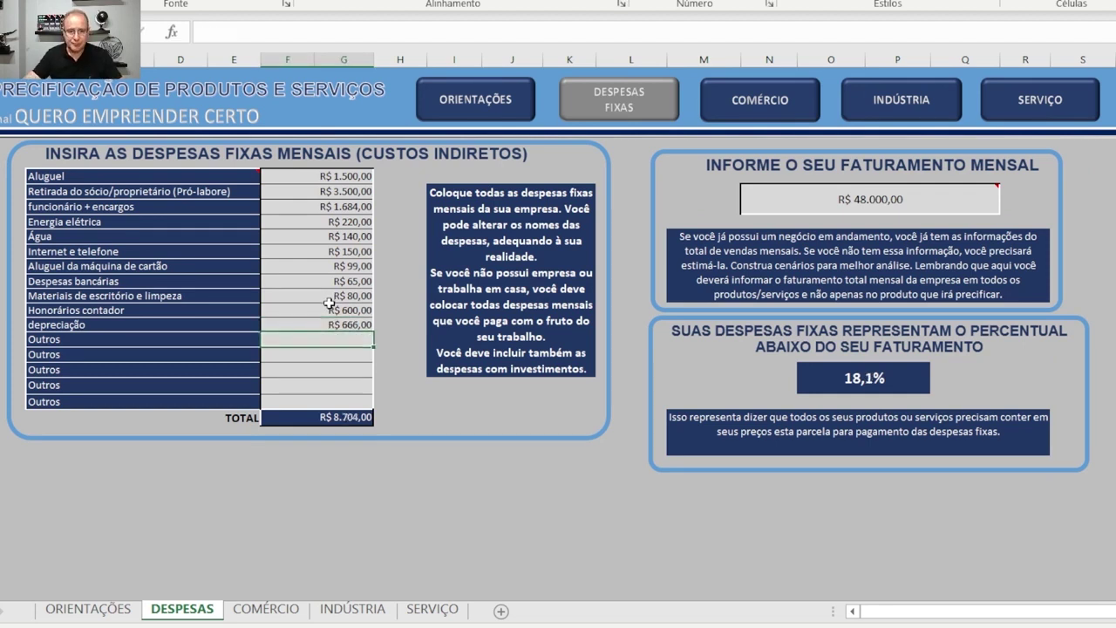
- Remove the depreciação amount from the monthly fixed expenses again and go back to the service pricing sheet
click(339, 325)
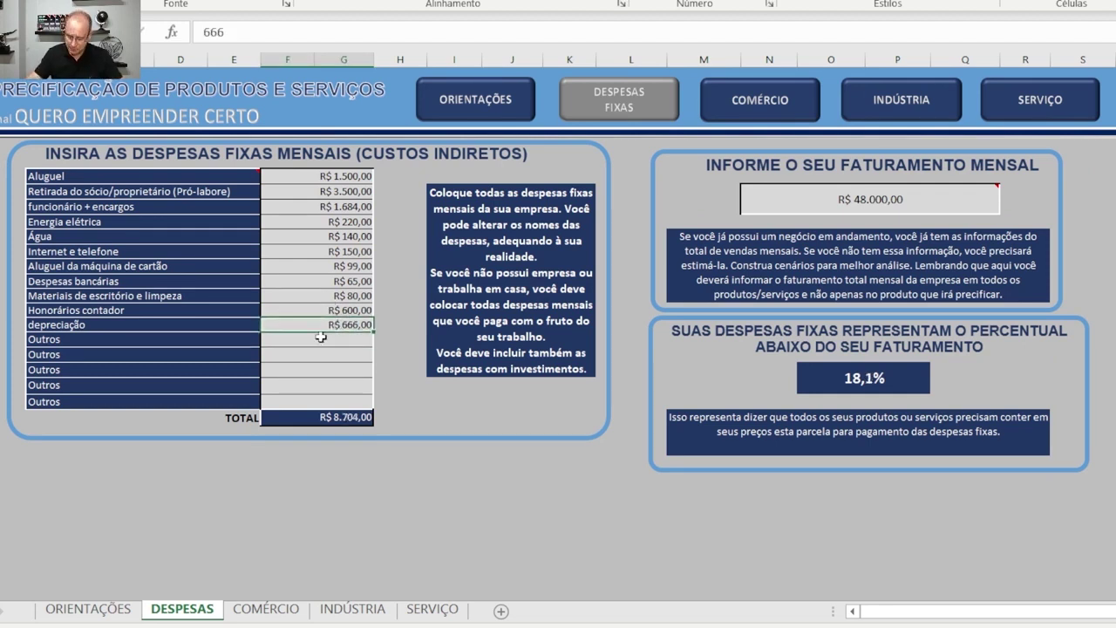
key(Delete)
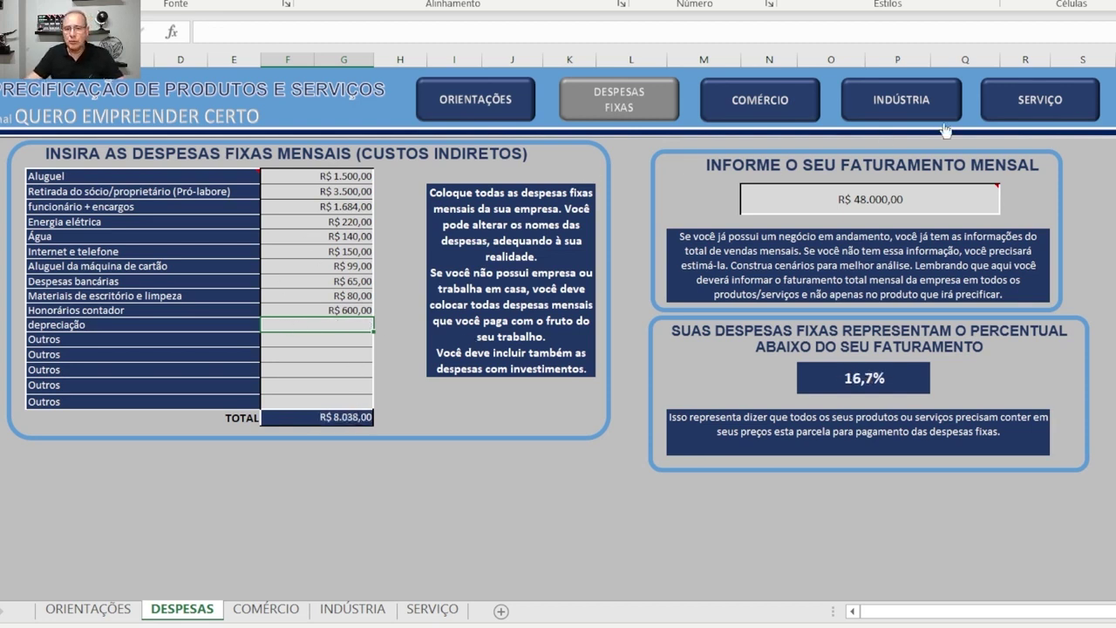
click(1025, 118)
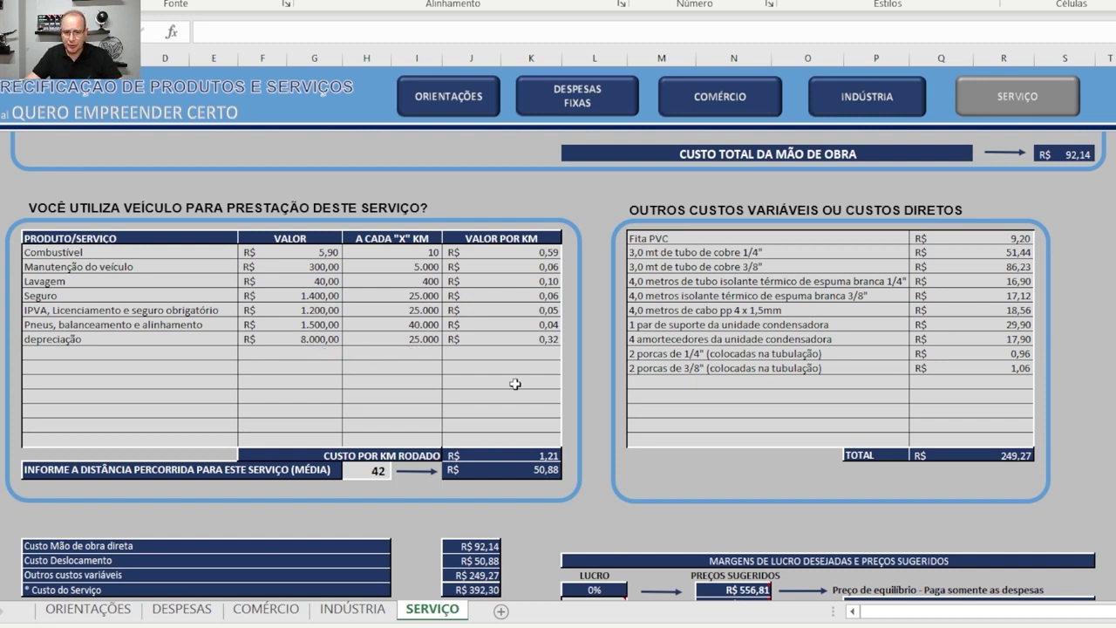
- Check the vehicle cost per kilometre, the average distance for this service and the travel cost formula
click(515, 457)
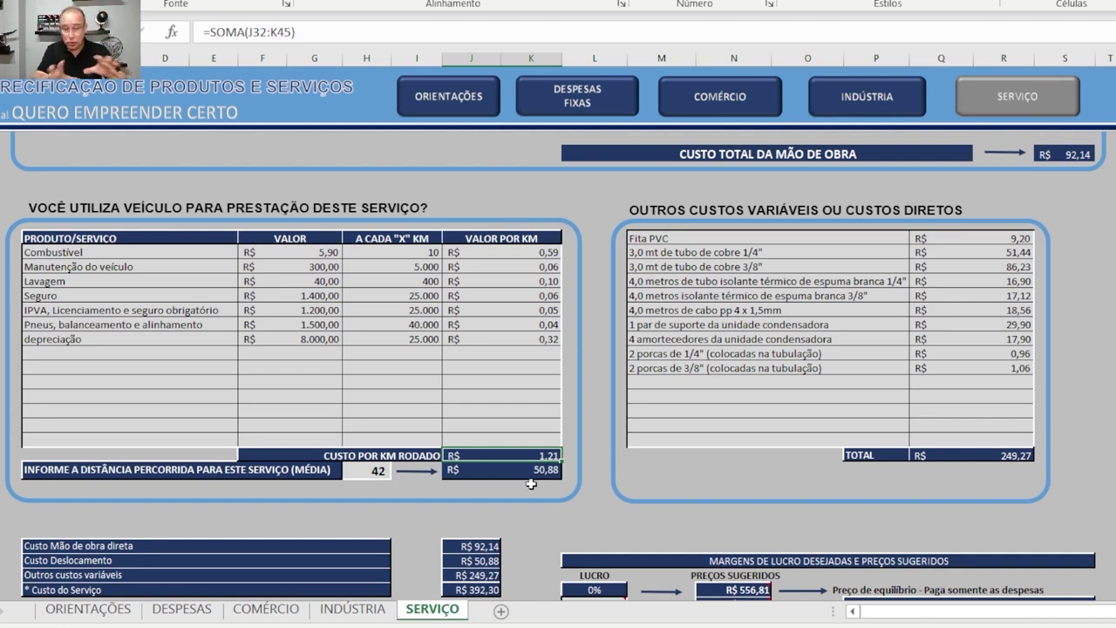
click(382, 472)
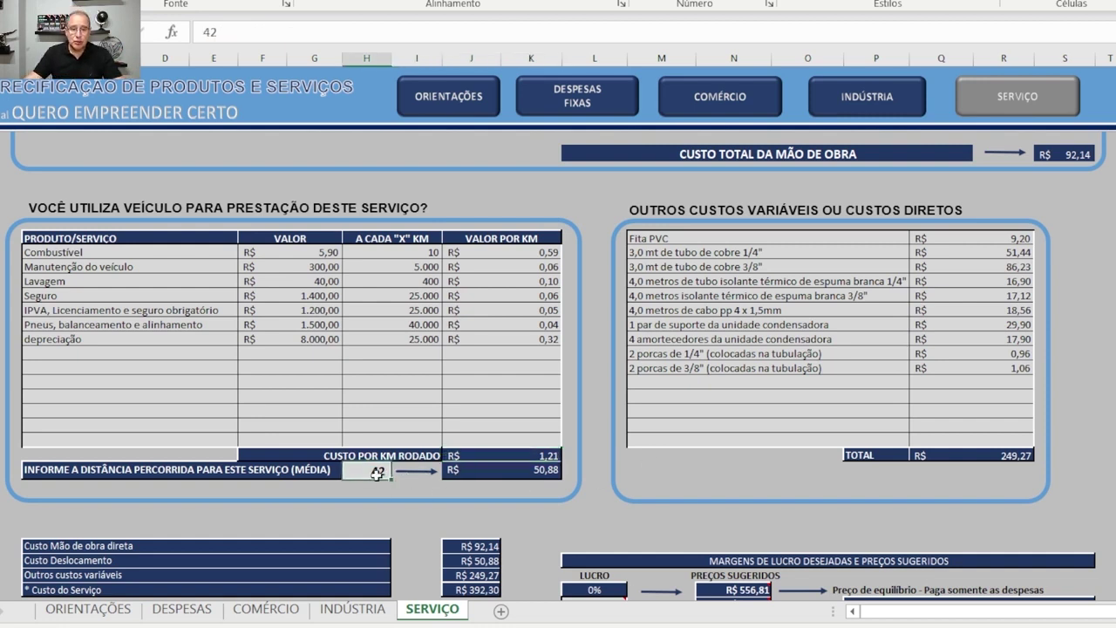
click(489, 470)
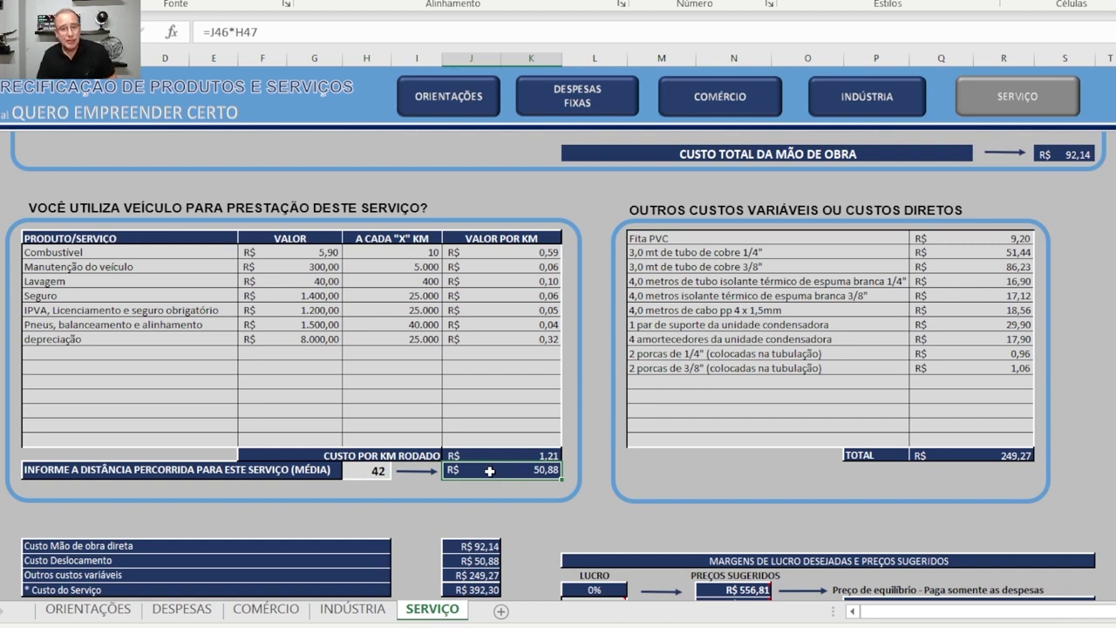
- Try an average travel distance of 100 for this service, then restore it to 42 and check the travel cost
click(378, 476)
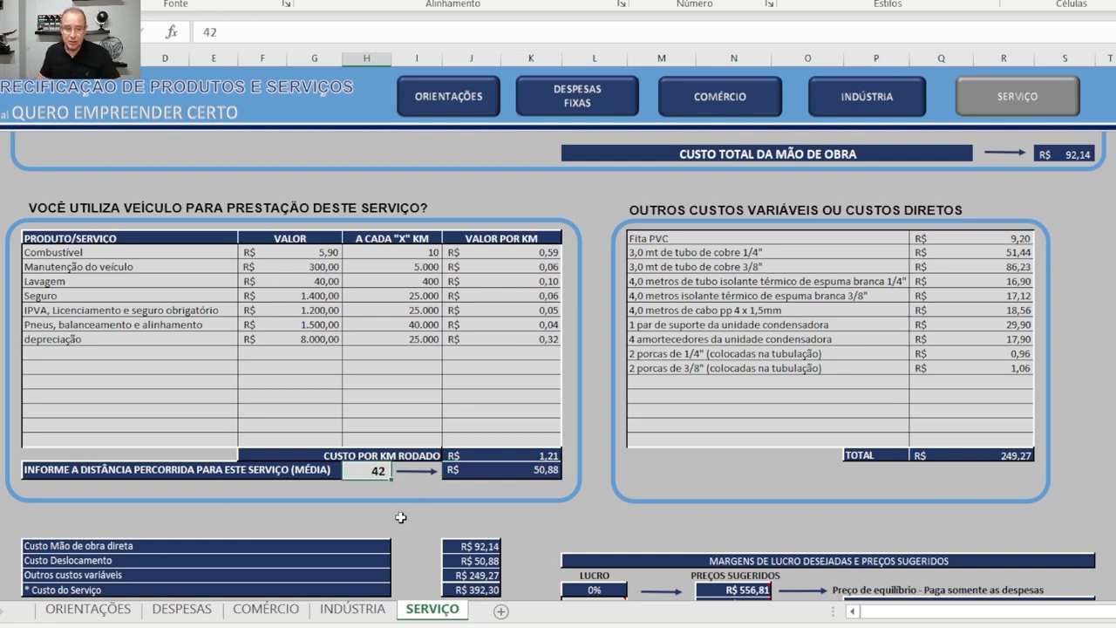
text(100)
key(Return)
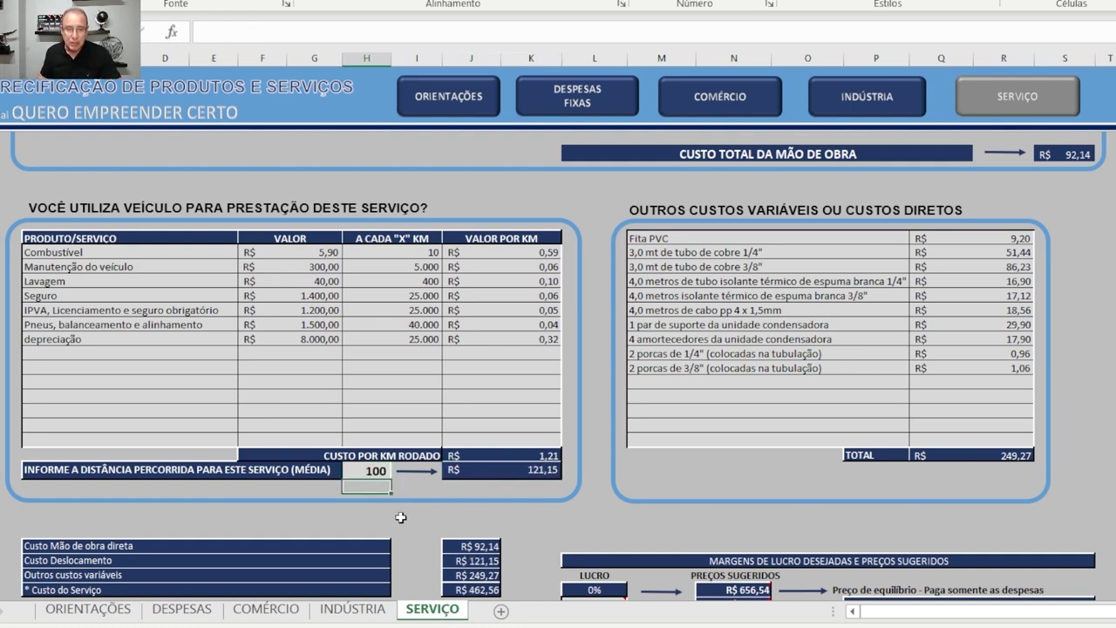
click(376, 469)
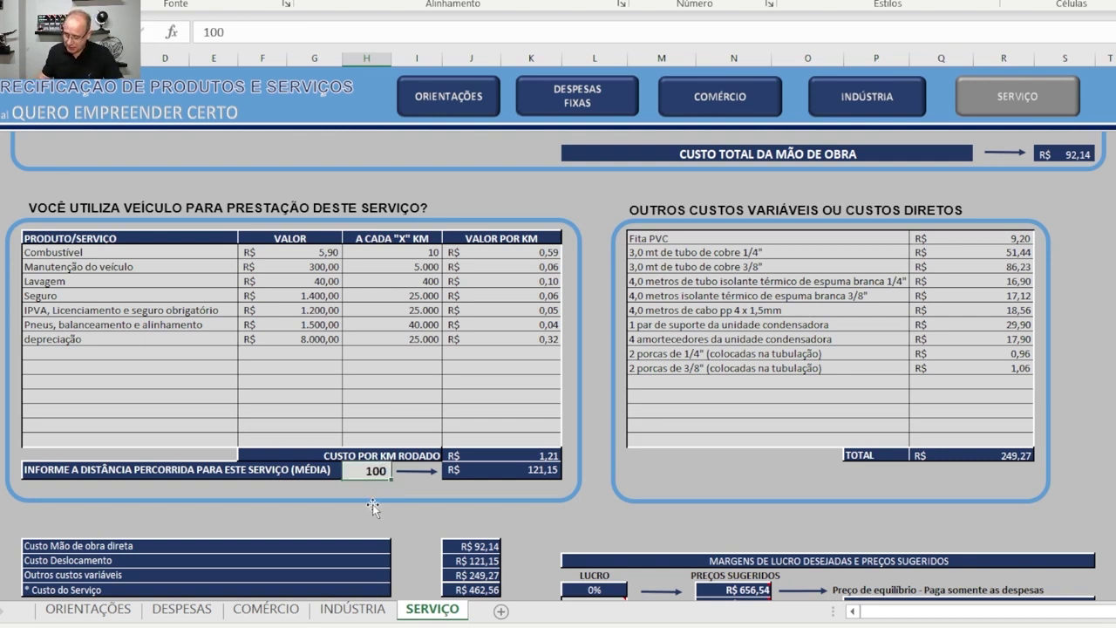
text(42)
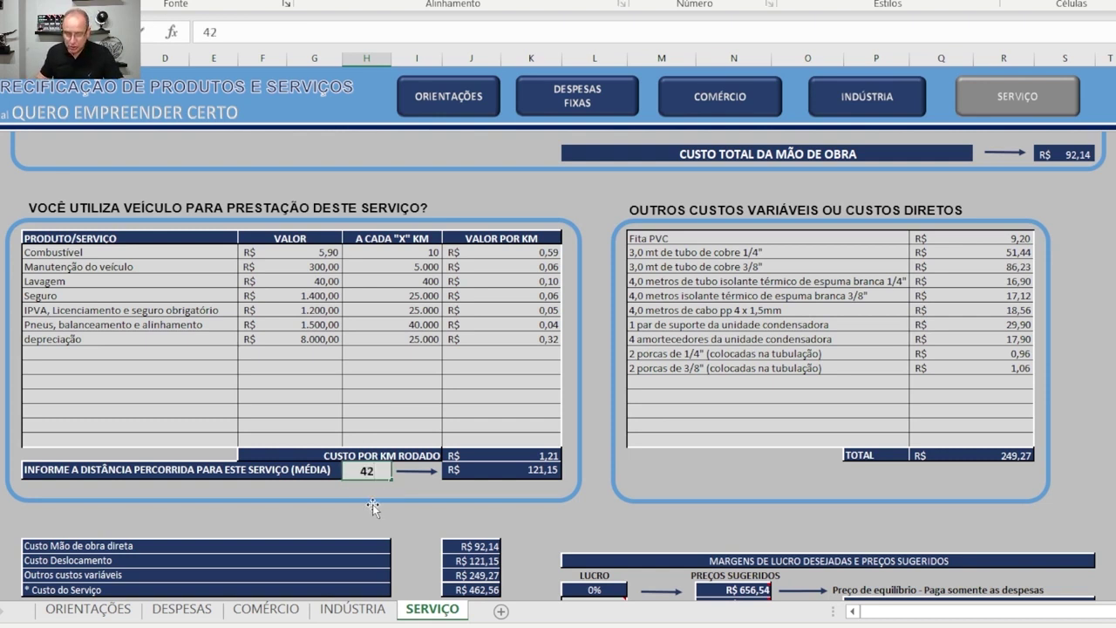
key(Return)
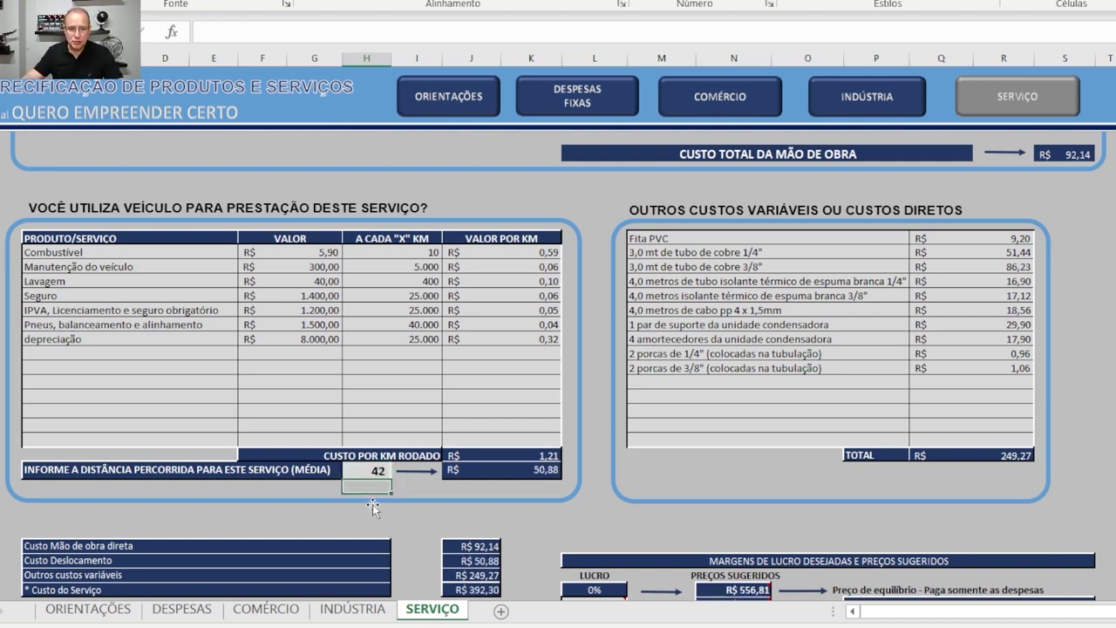
click(509, 470)
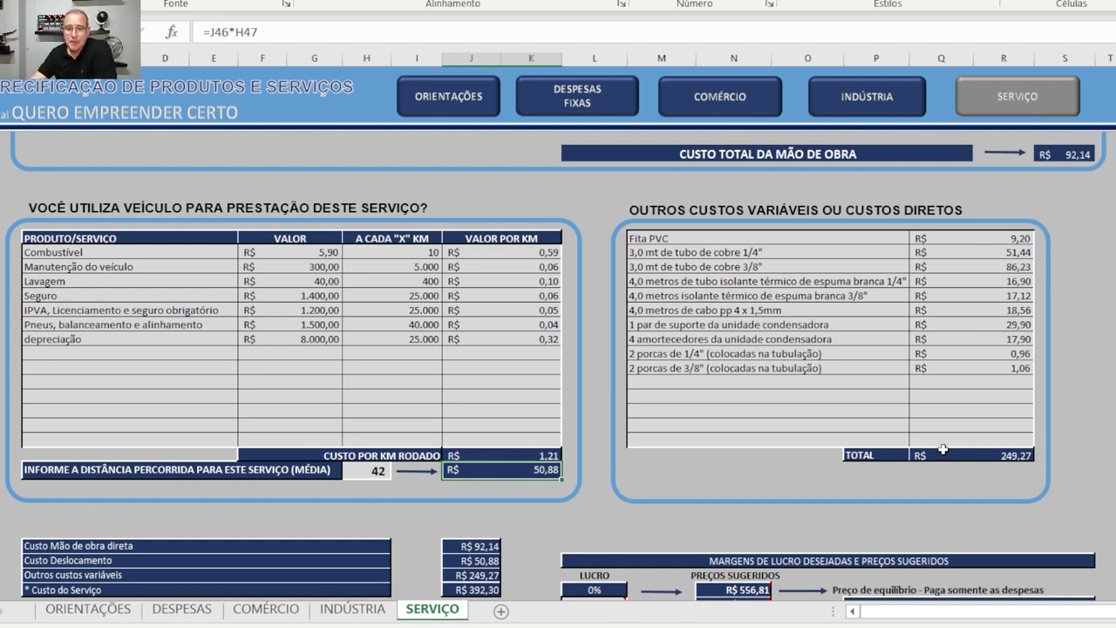
- Review the materials and their values in the other variable costs table, from Fita PVC down to the 3/8" porcas
click(820, 295)
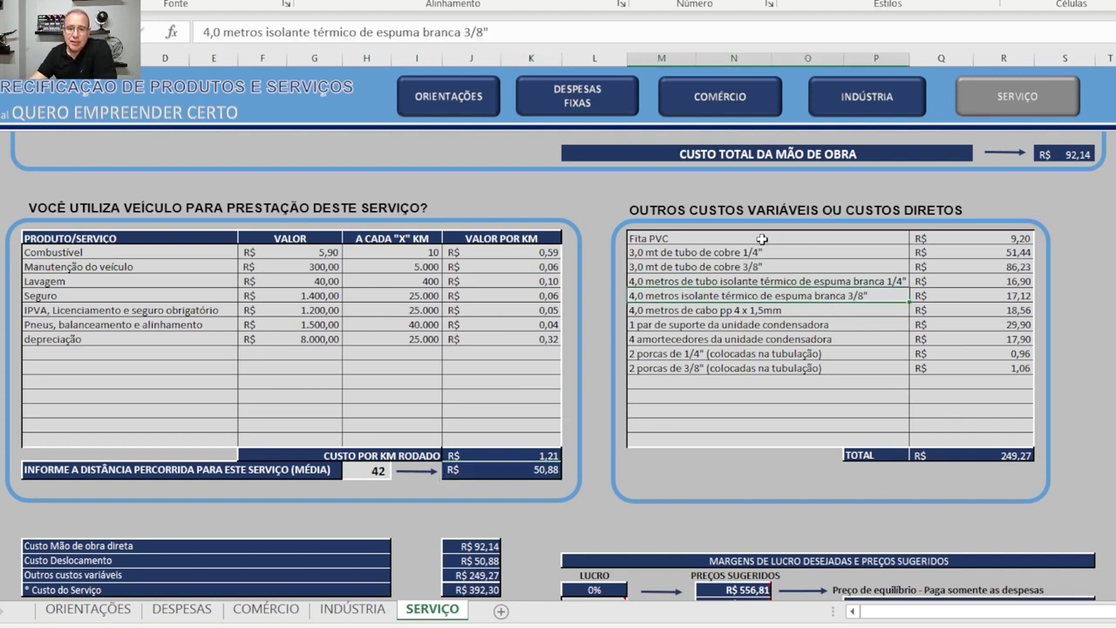
drag(760, 239, 769, 371)
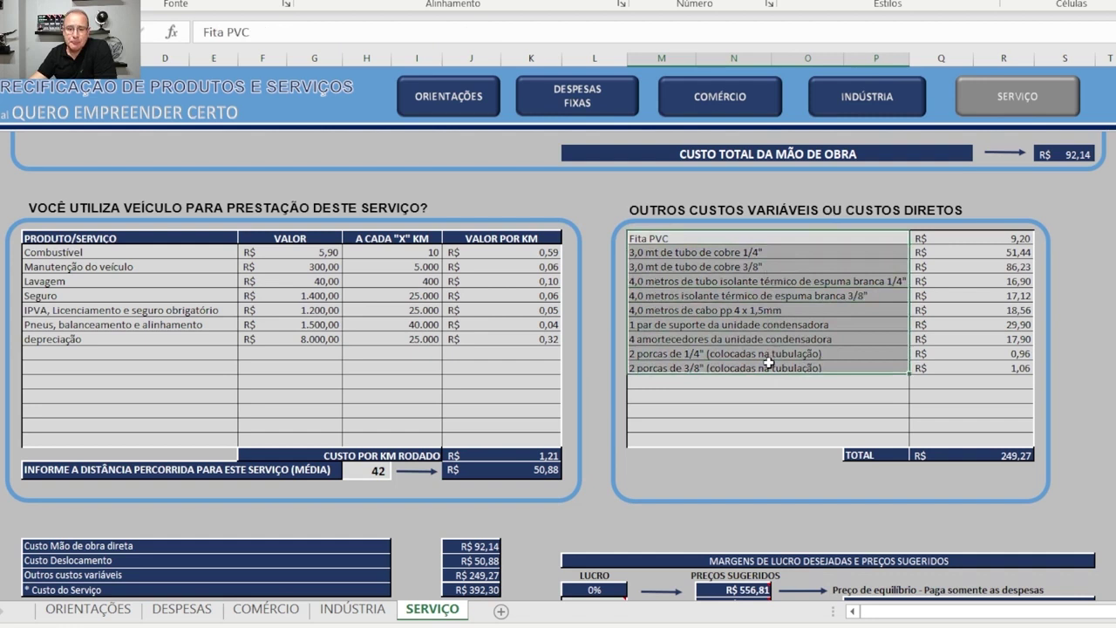
click(771, 309)
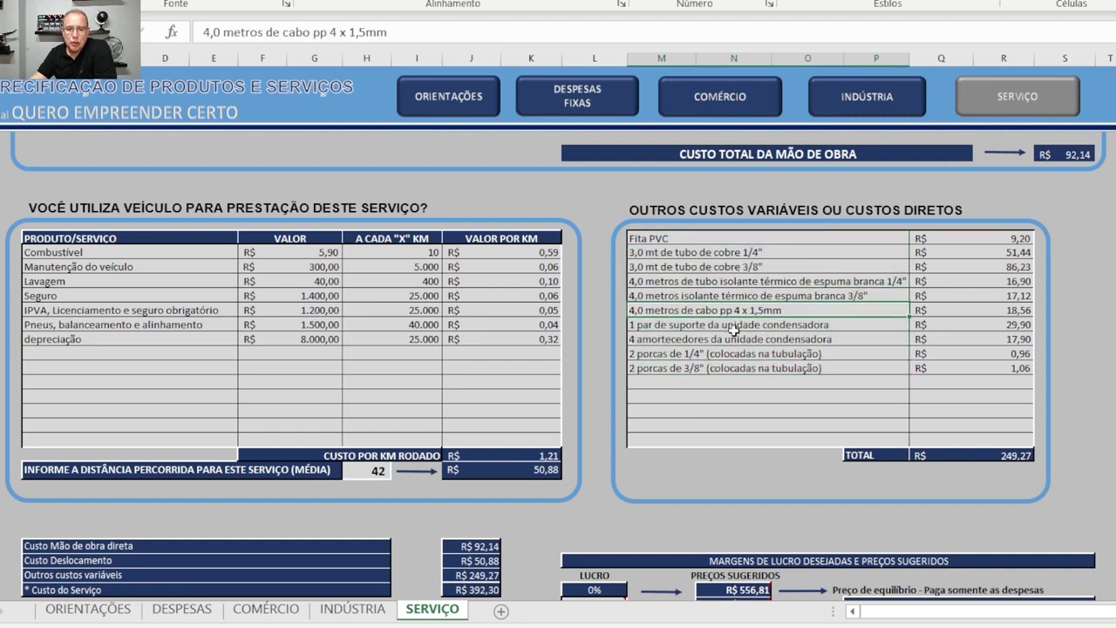
click(853, 281)
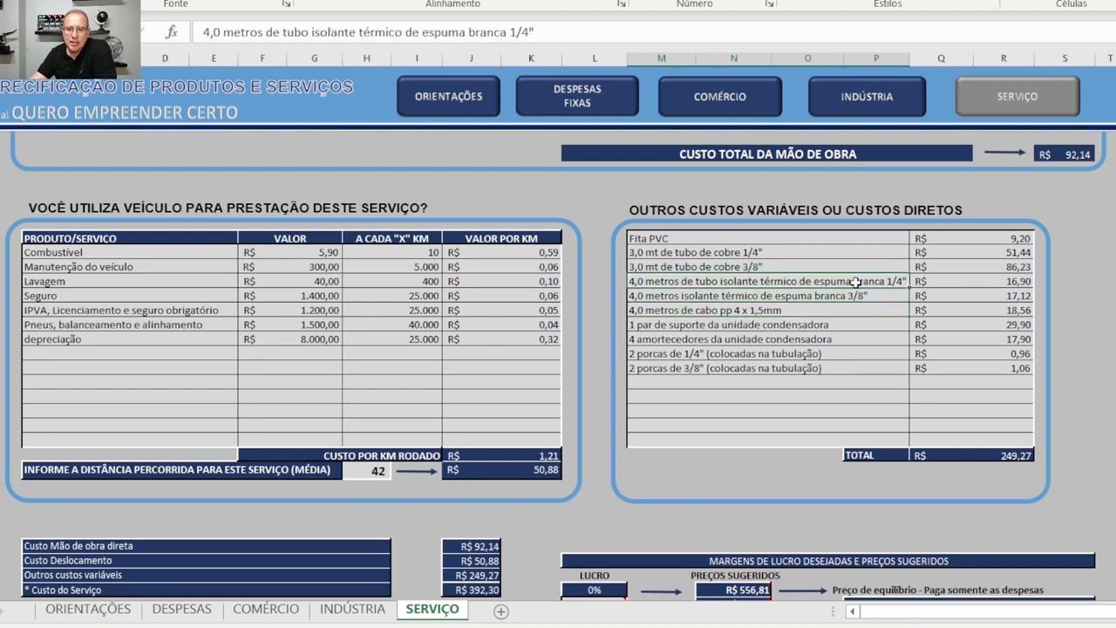
click(925, 282)
click(872, 296)
click(933, 296)
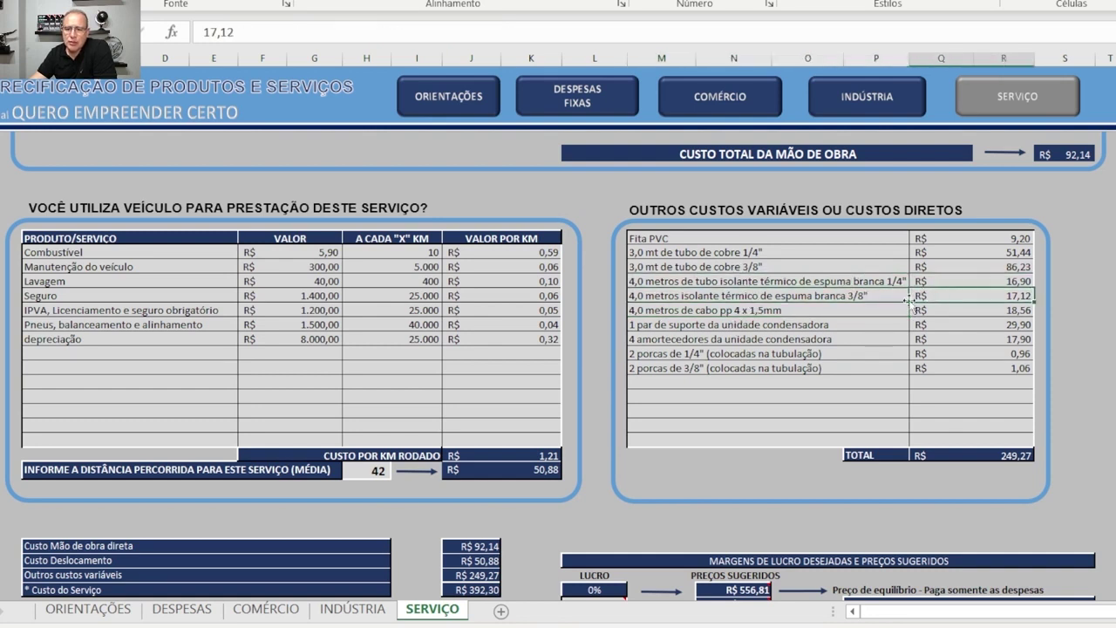
click(851, 323)
click(936, 321)
click(847, 340)
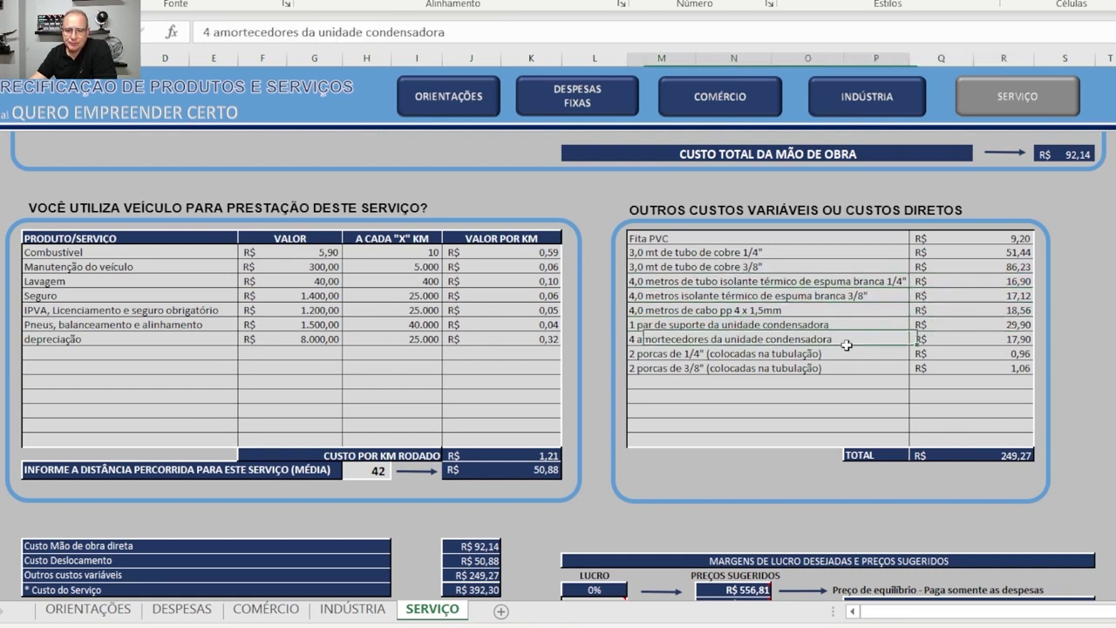
click(937, 362)
click(872, 367)
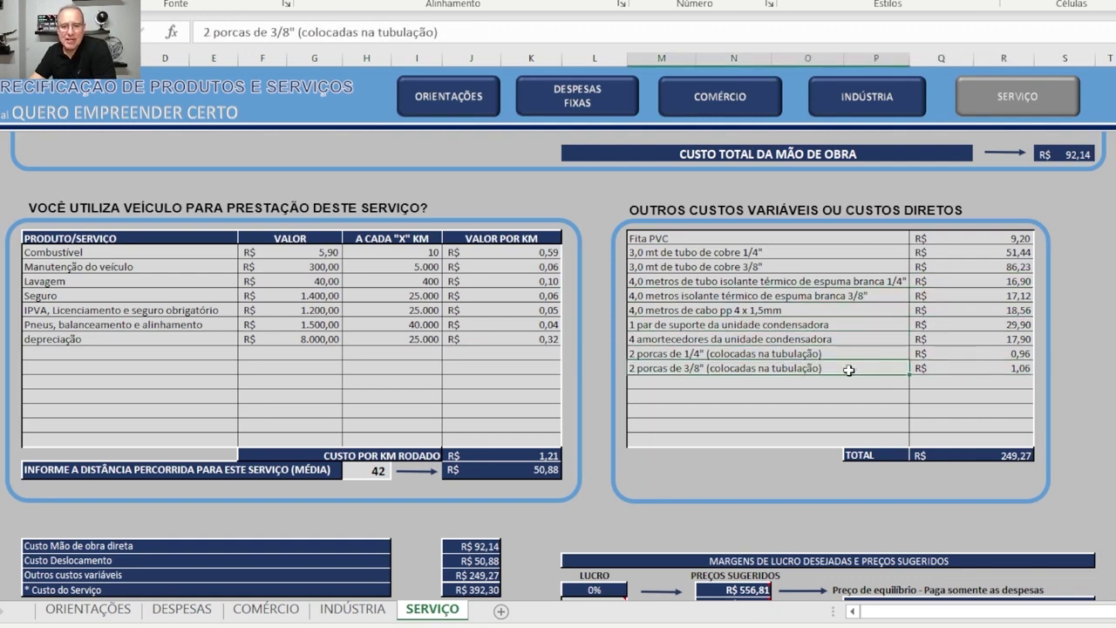
- Check the service name, the materials listed for it and the total of the other variable costs
scroll(850, 371, up, 5)
scroll(850, 371, up, 1)
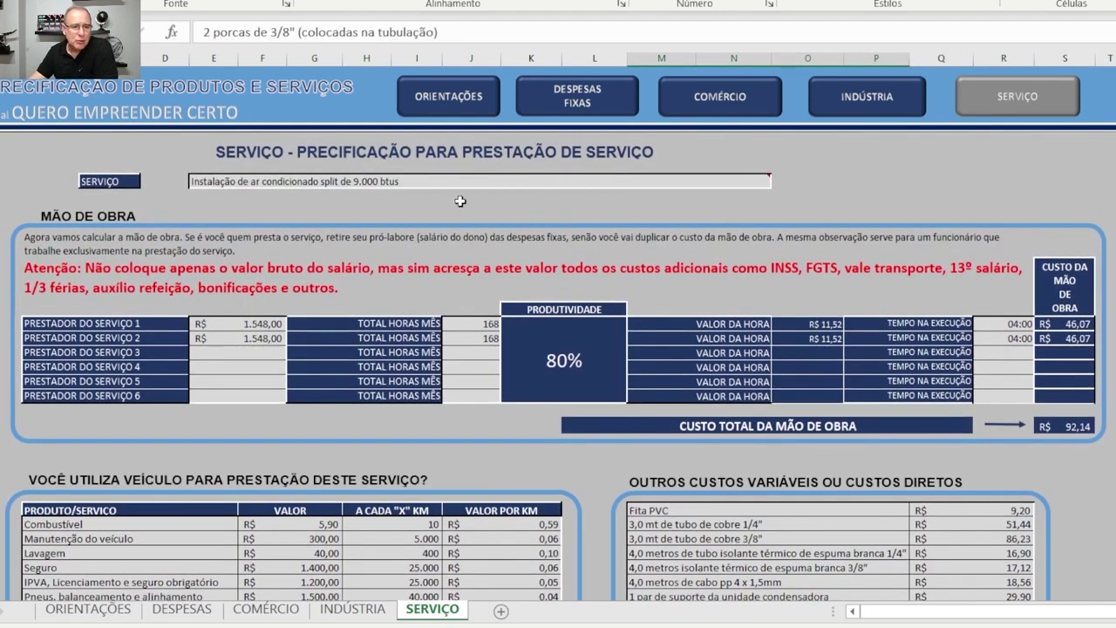
click(423, 185)
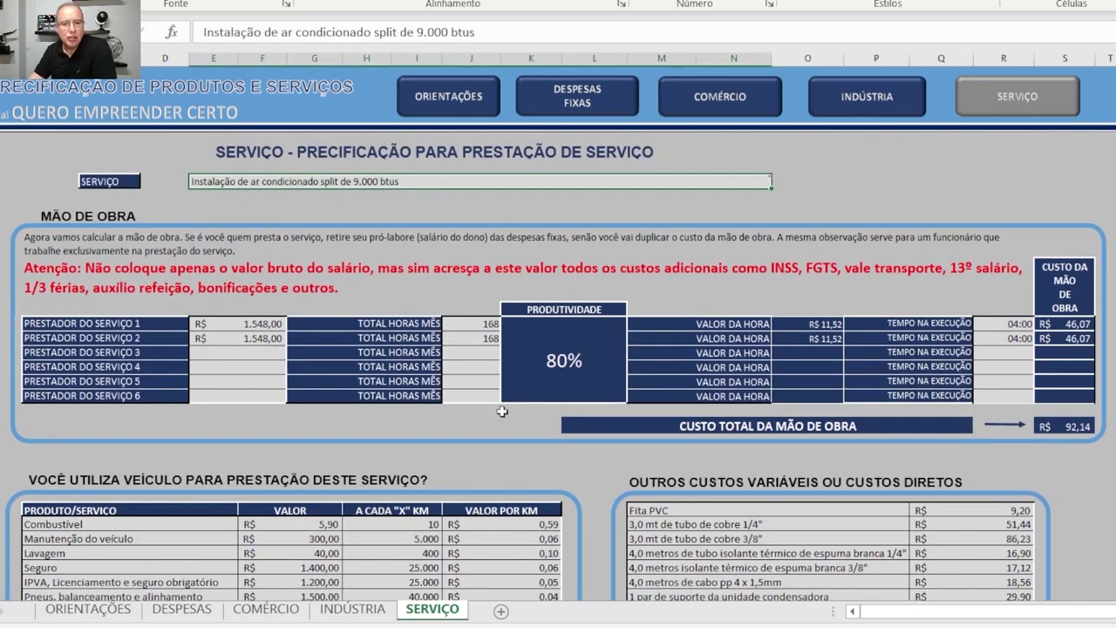
scroll(754, 478, down, 6)
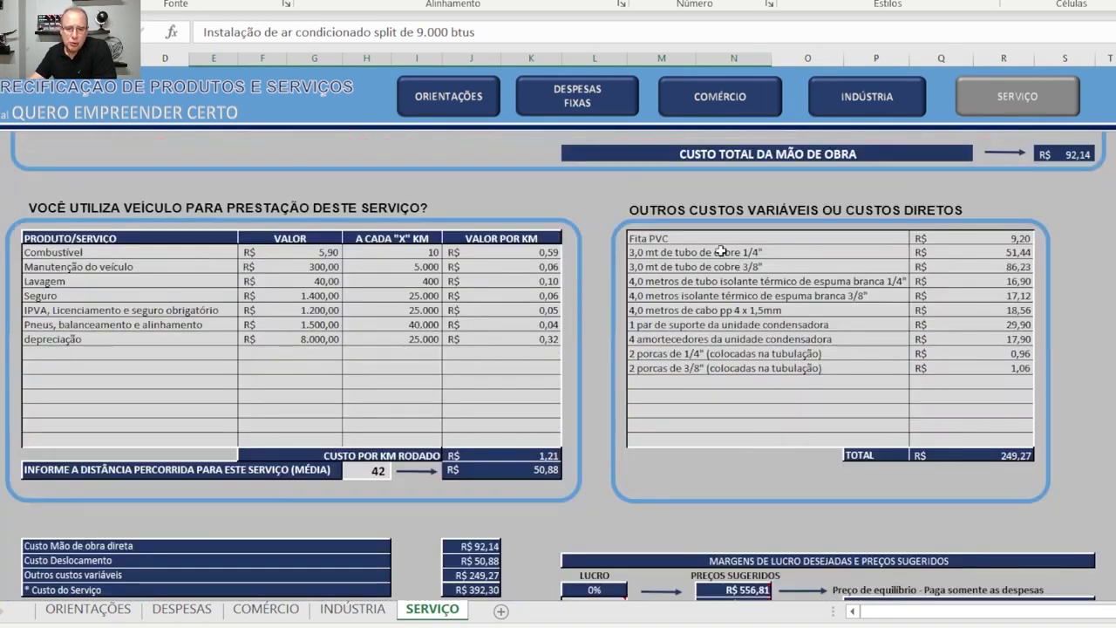
drag(723, 252, 725, 366)
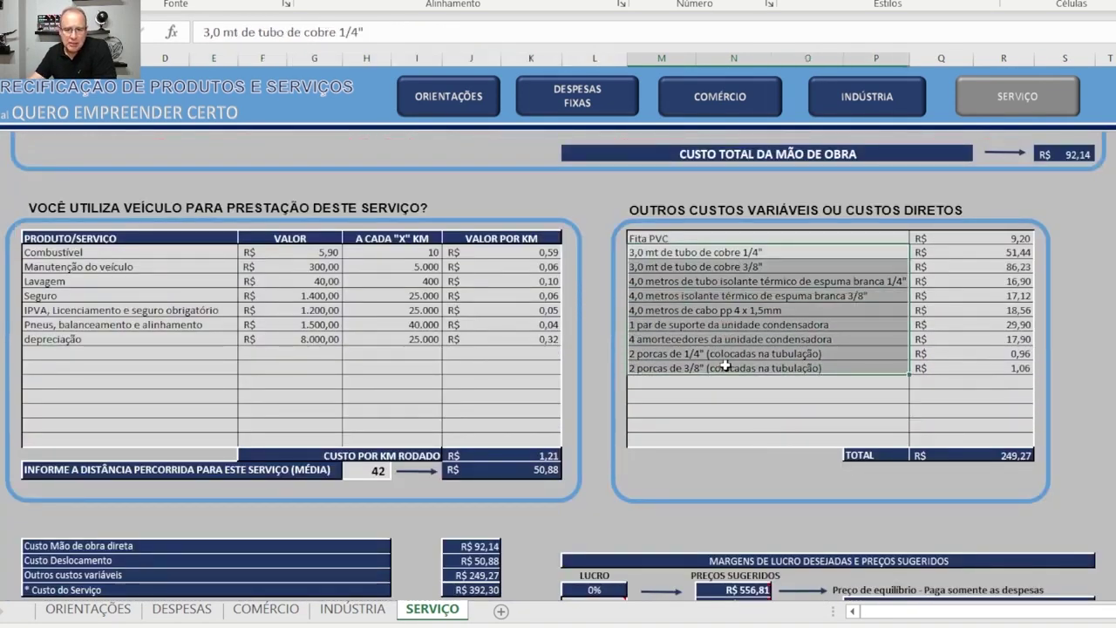
click(999, 457)
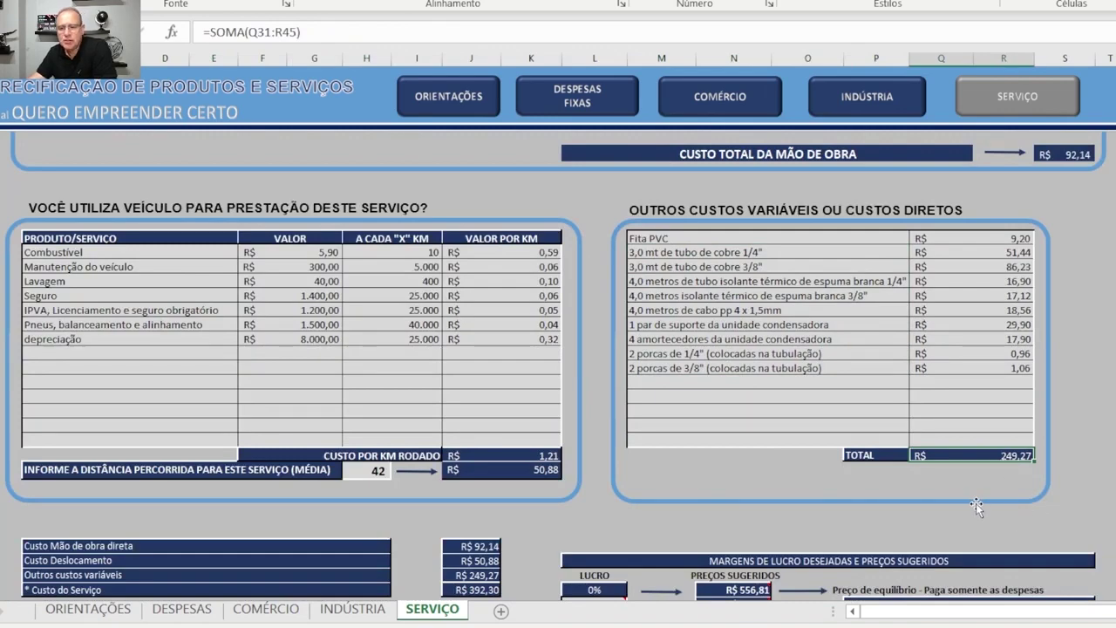
- Review the travel cost and the total labour cost that feed the service's cost summary
scroll(978, 503, down, 3)
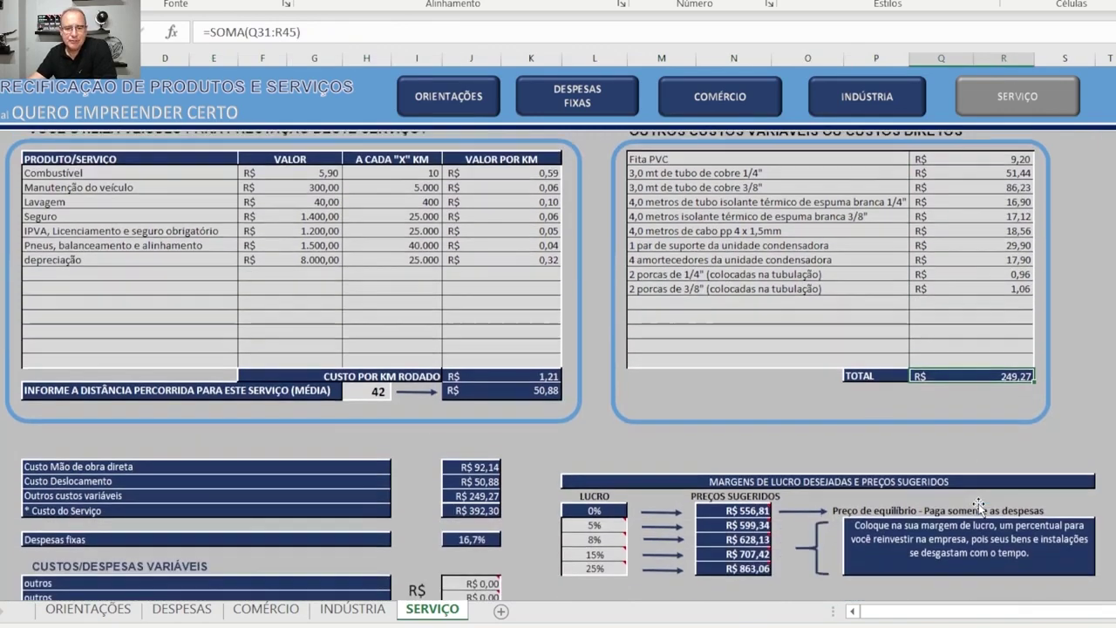
scroll(980, 503, up, 3)
scroll(978, 492, down, 2)
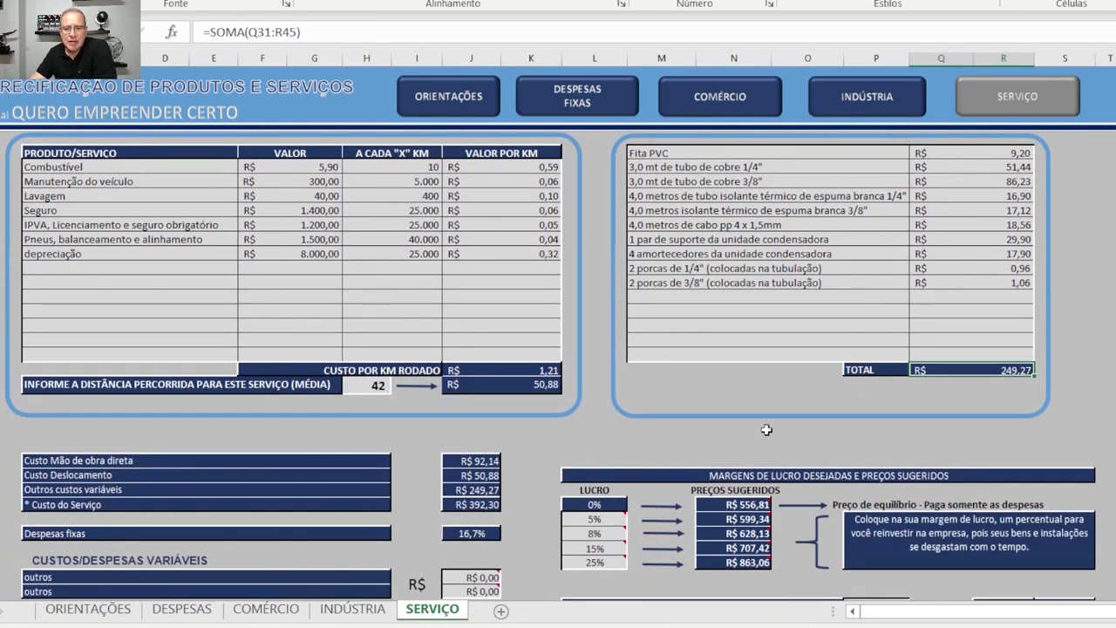
scroll(543, 437, up, 1)
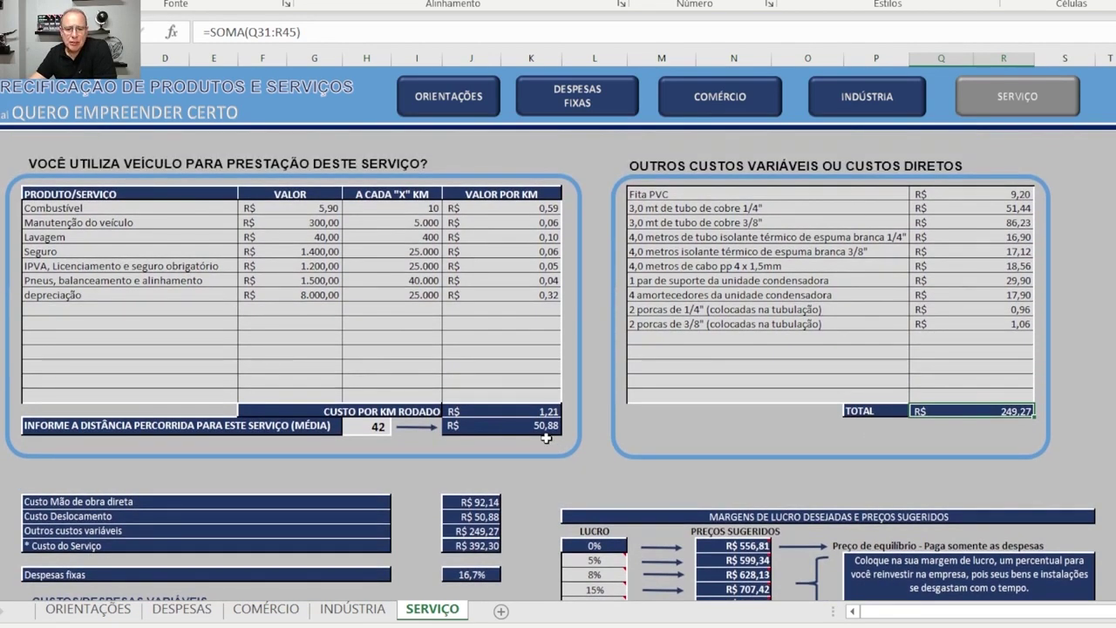
click(526, 425)
scroll(527, 425, up, 4)
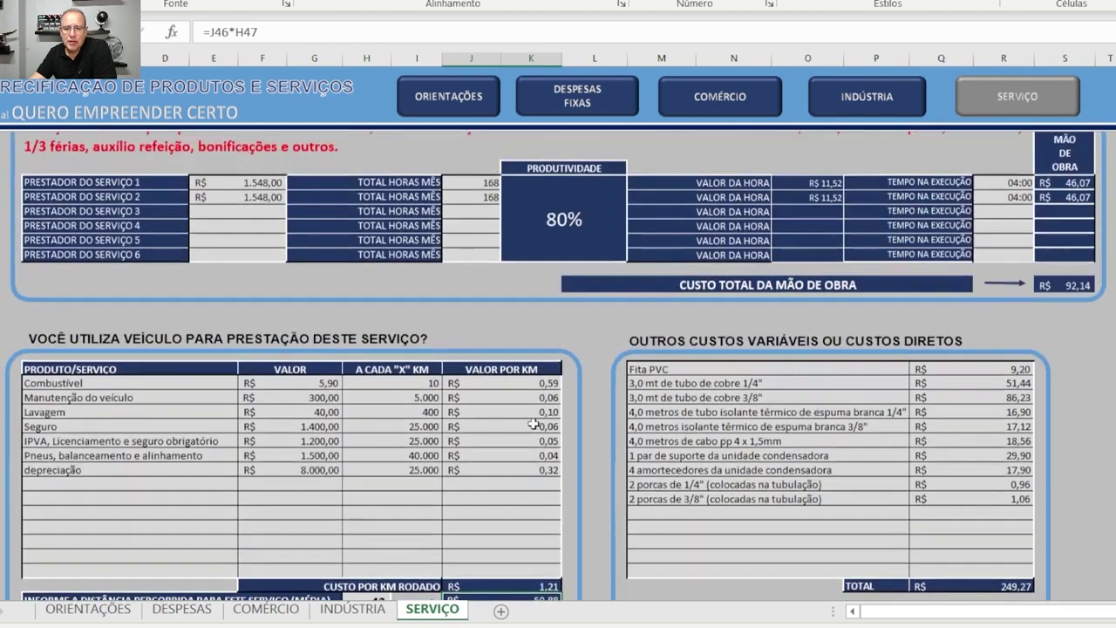
click(1074, 300)
scroll(1042, 353, down, 7)
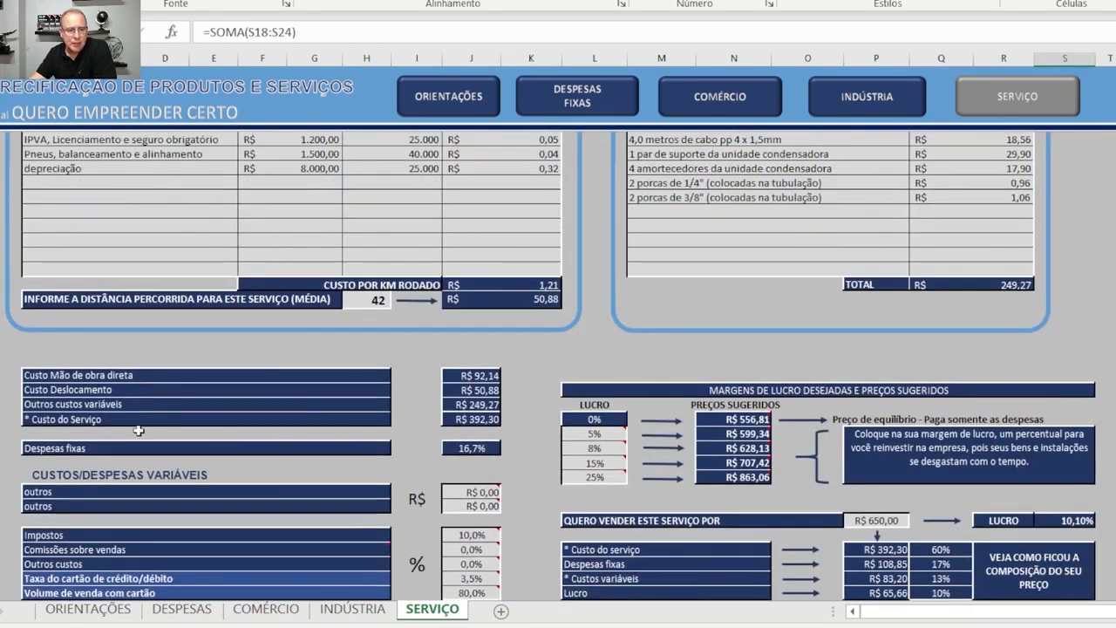
- Check the formulas for direct labour, travel, other variable costs and Custo do Serviço in the cost summary
click(463, 421)
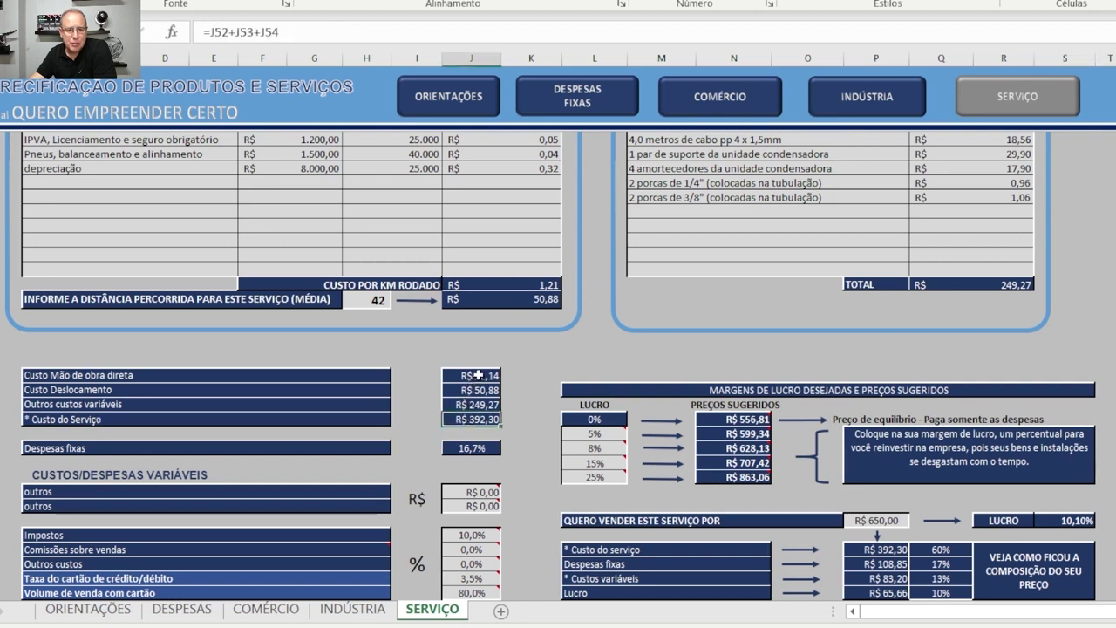
click(475, 376)
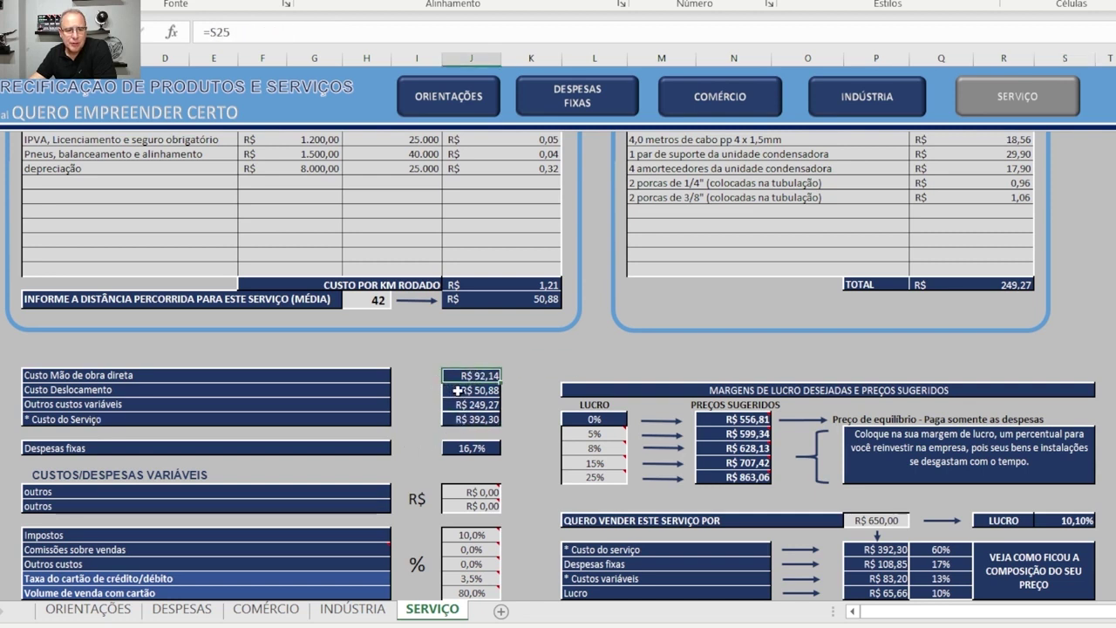
click(458, 391)
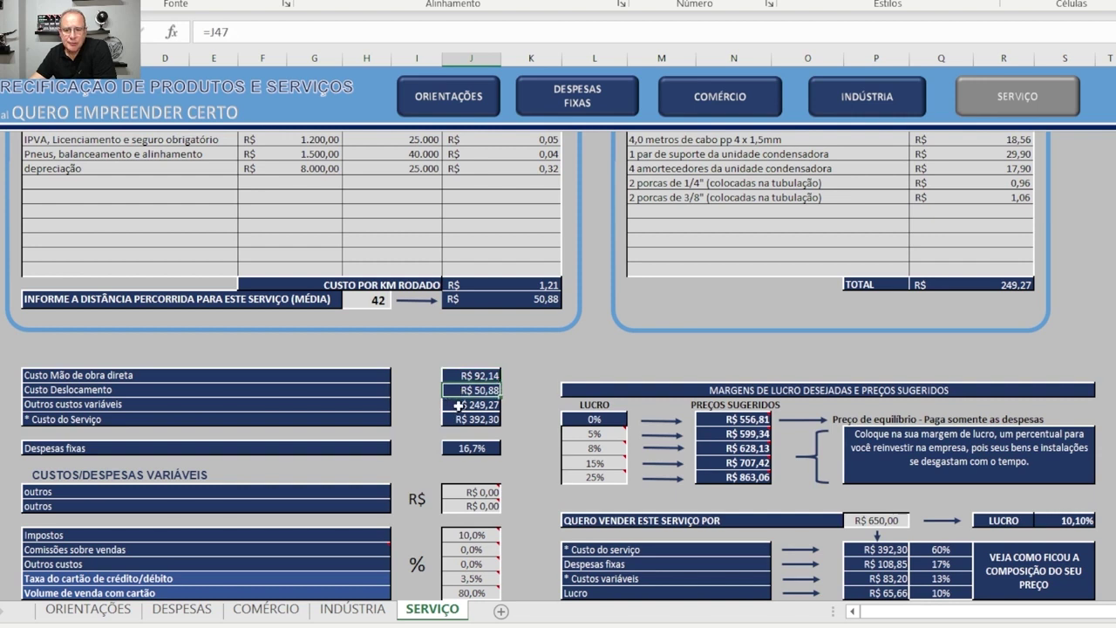
click(458, 405)
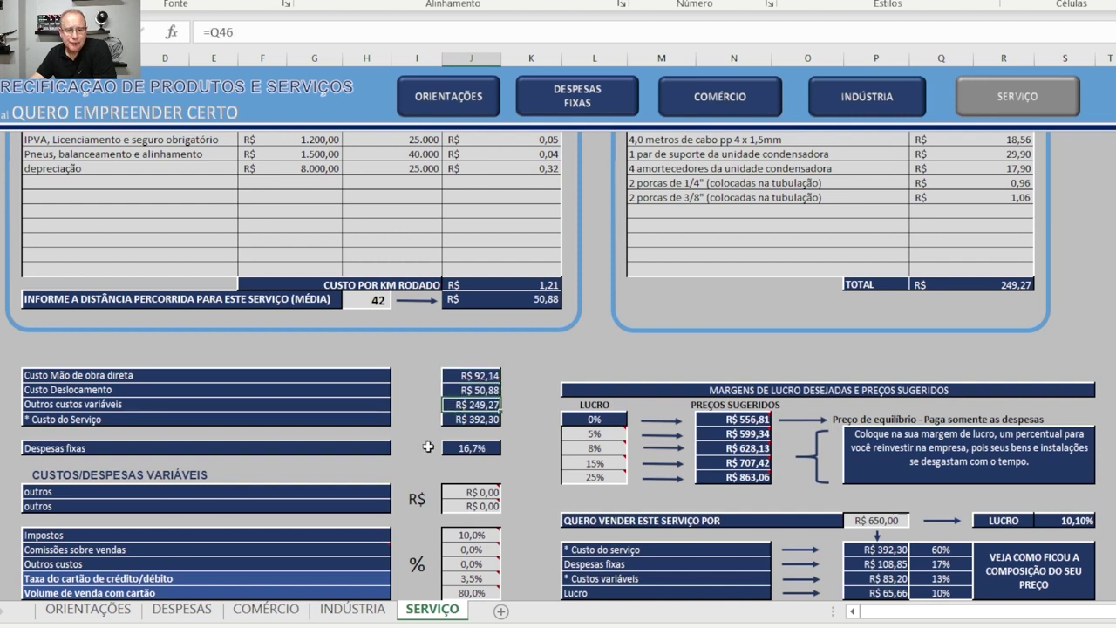
click(460, 420)
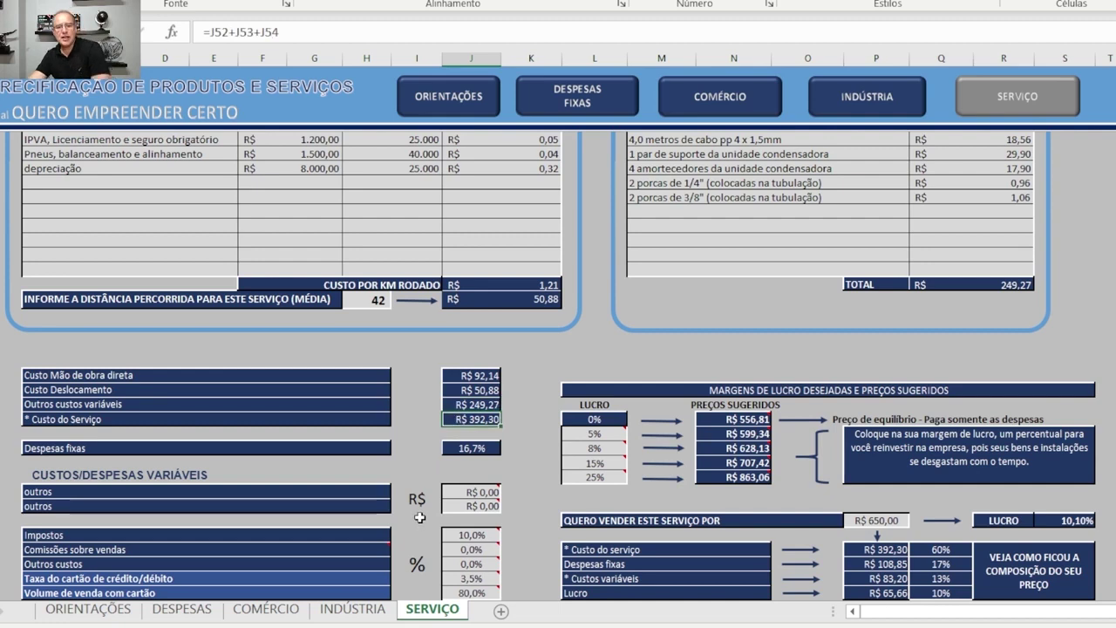
scroll(423, 510, down, 2)
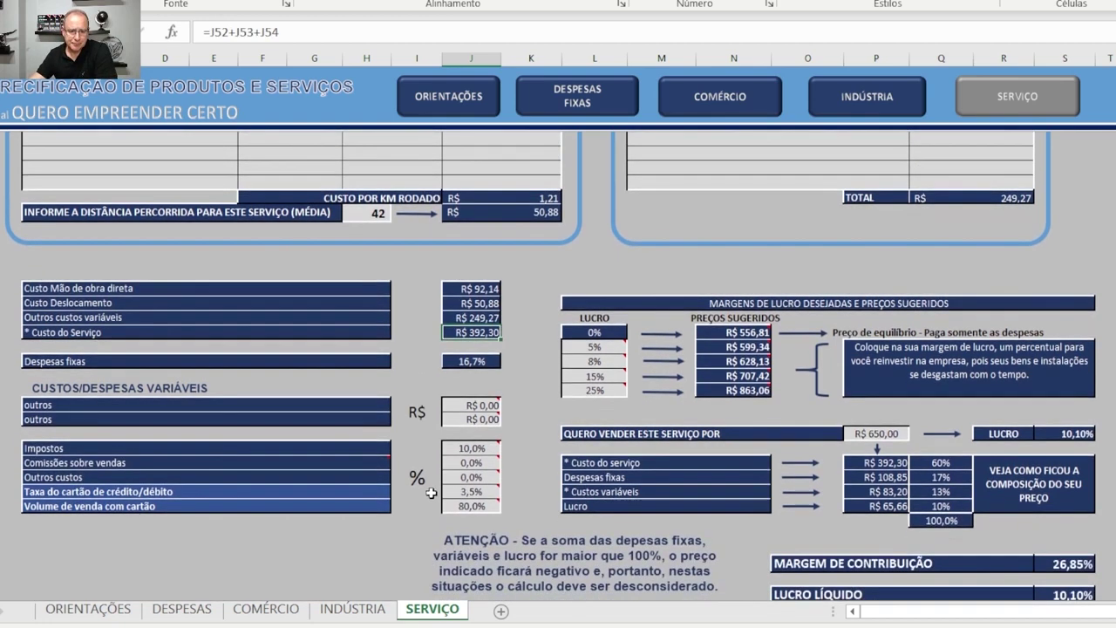
- Check the formula behind the Despesas fixas percentage and the outros entries in R$ under Custos/Despesas Variáveis
click(463, 361)
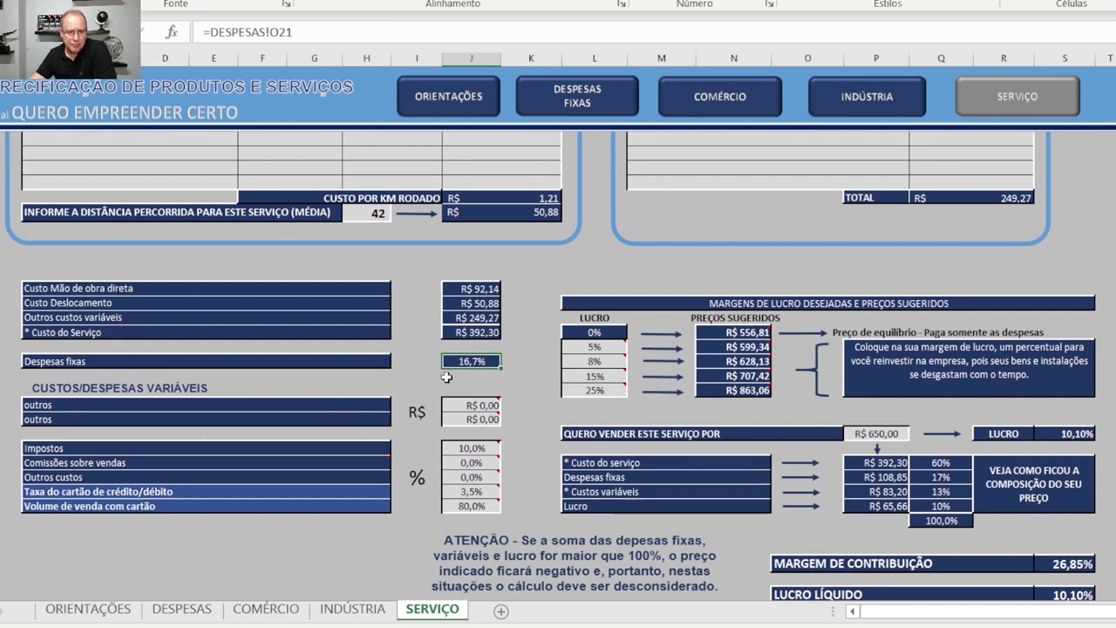
scroll(422, 375, down, 2)
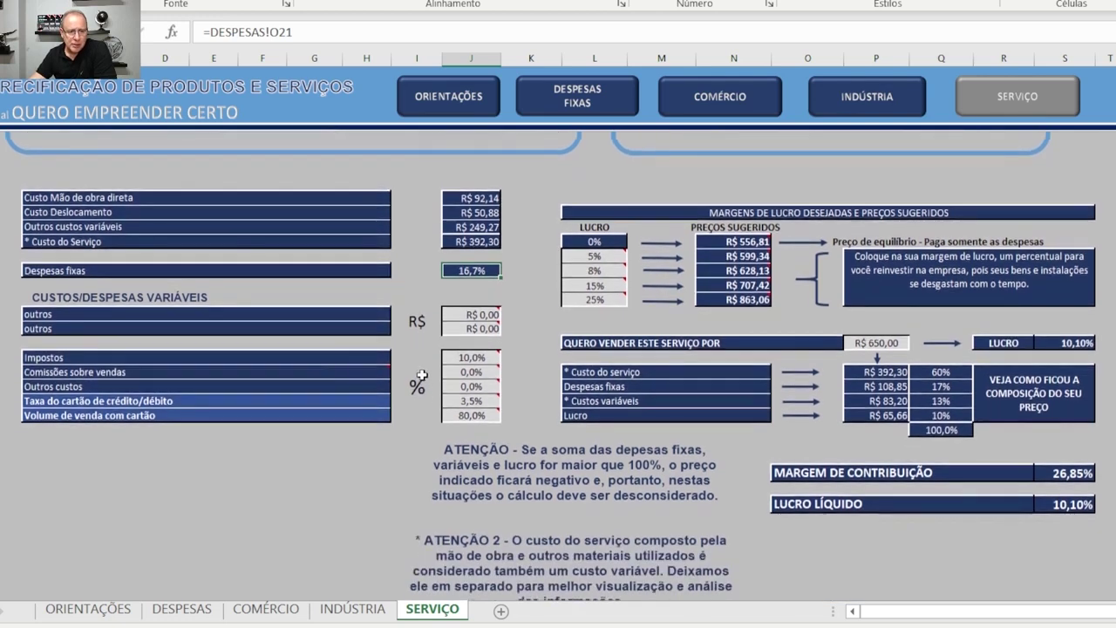
click(32, 298)
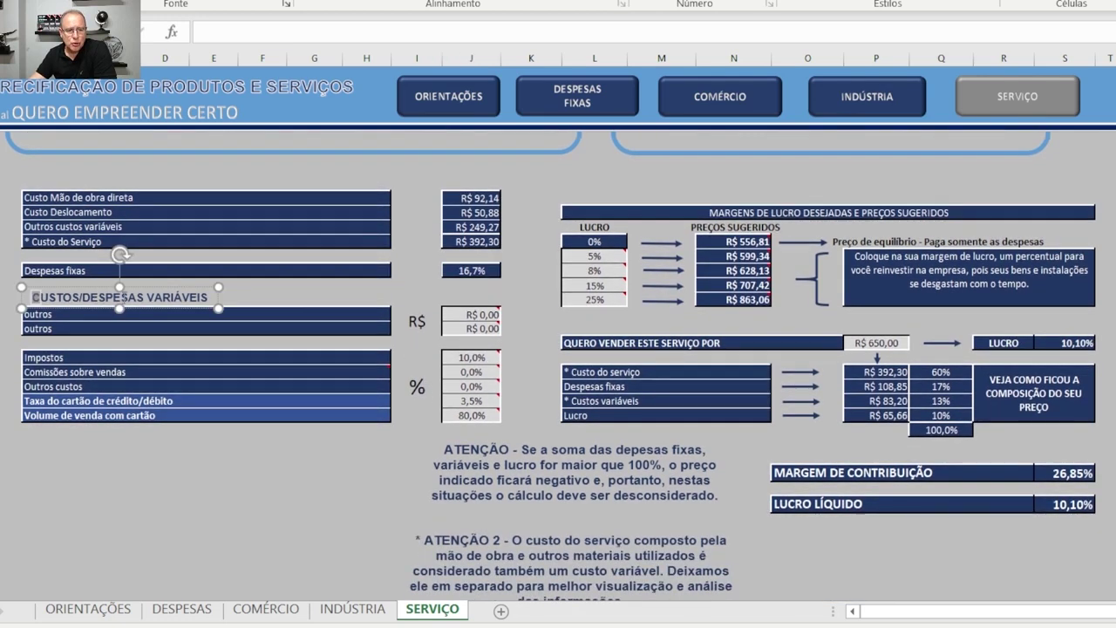
click(378, 296)
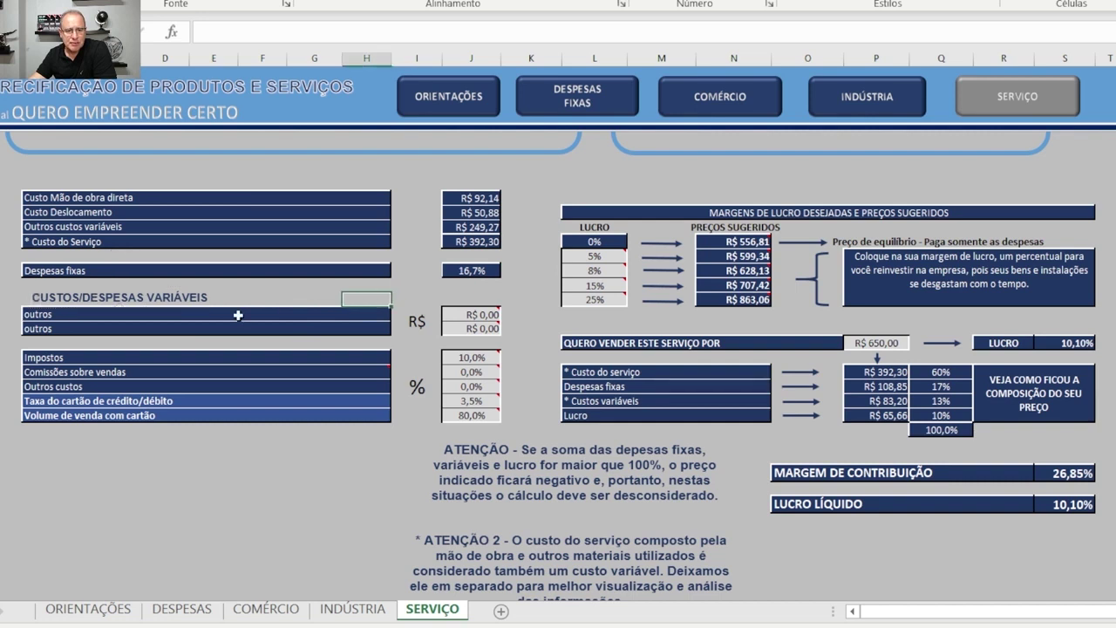
click(457, 326)
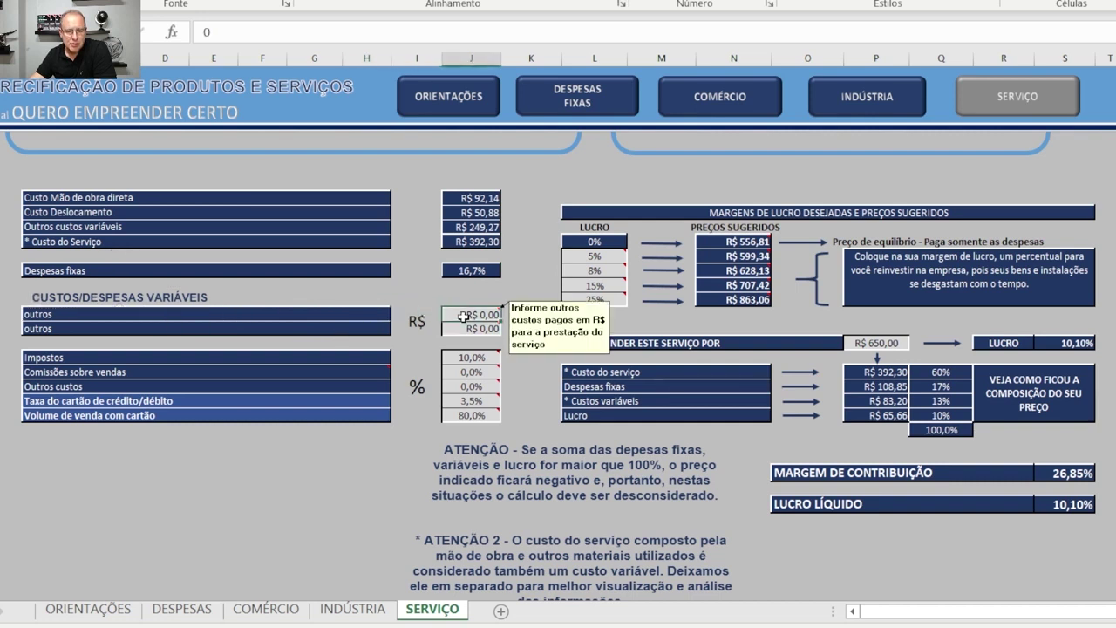
- Review the Impostos, Comissões sobre vendas and Outros custos percentages, including the cell note on percentage-based variable costs
click(280, 361)
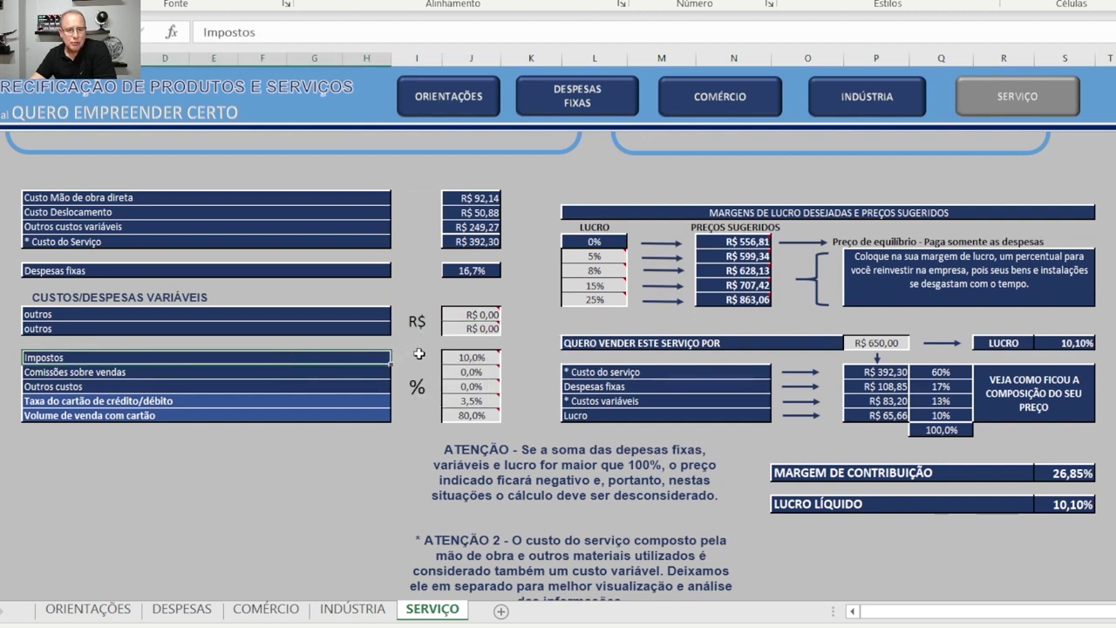
click(469, 359)
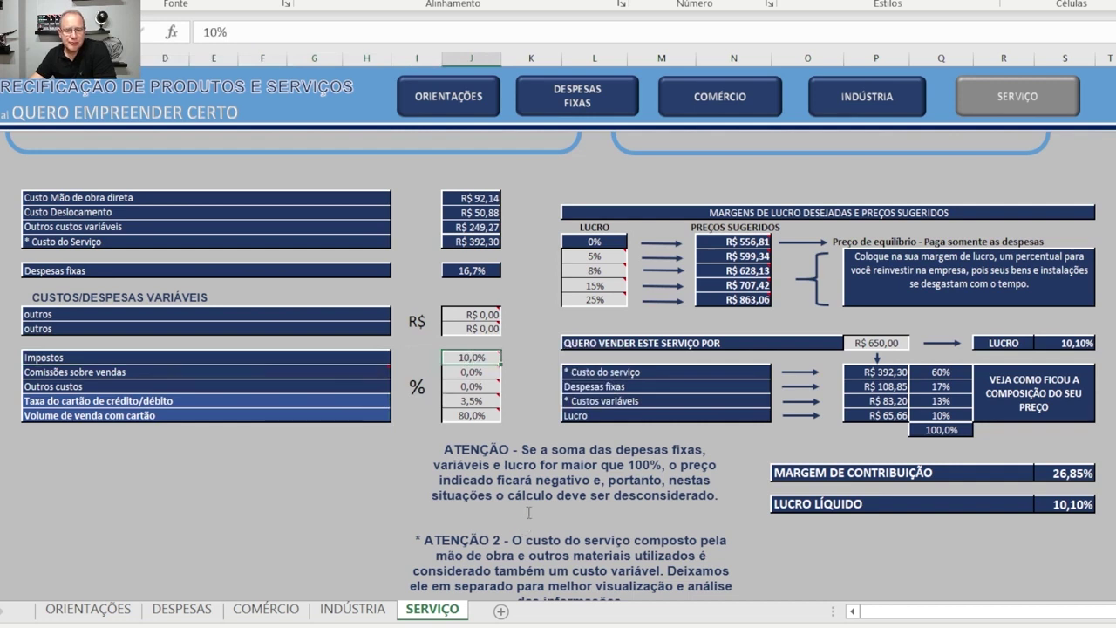
click(518, 358)
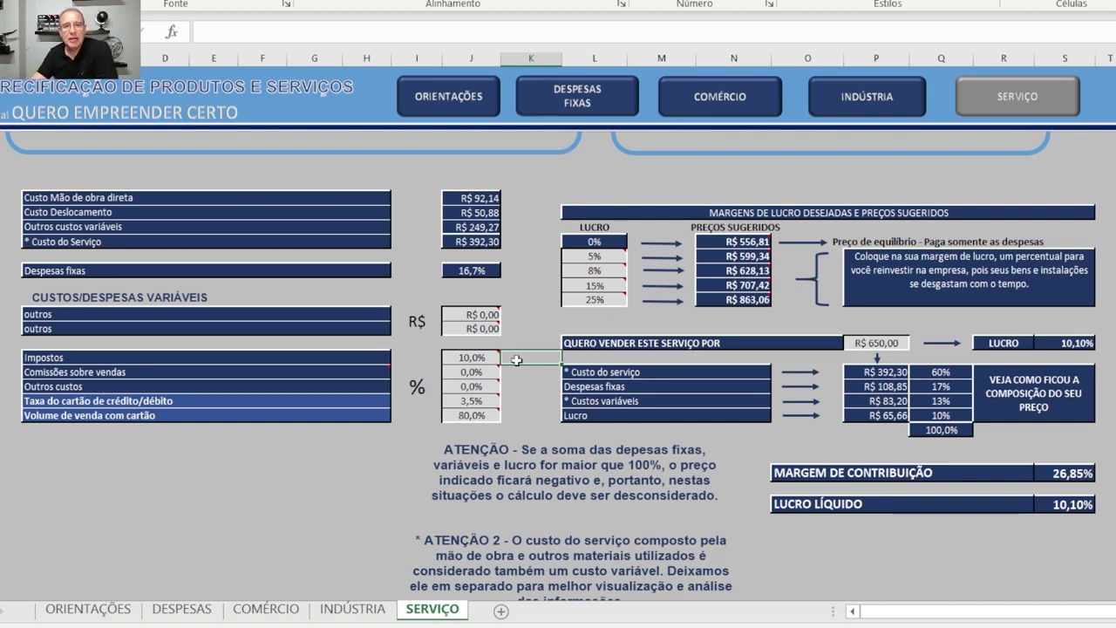
click(473, 357)
click(506, 359)
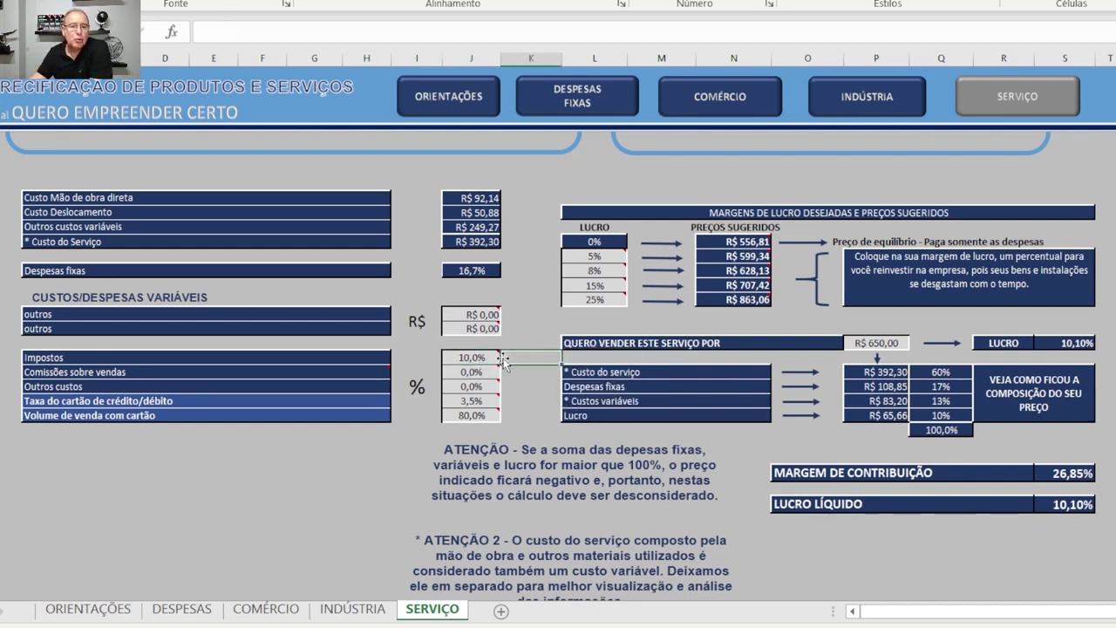
click(478, 359)
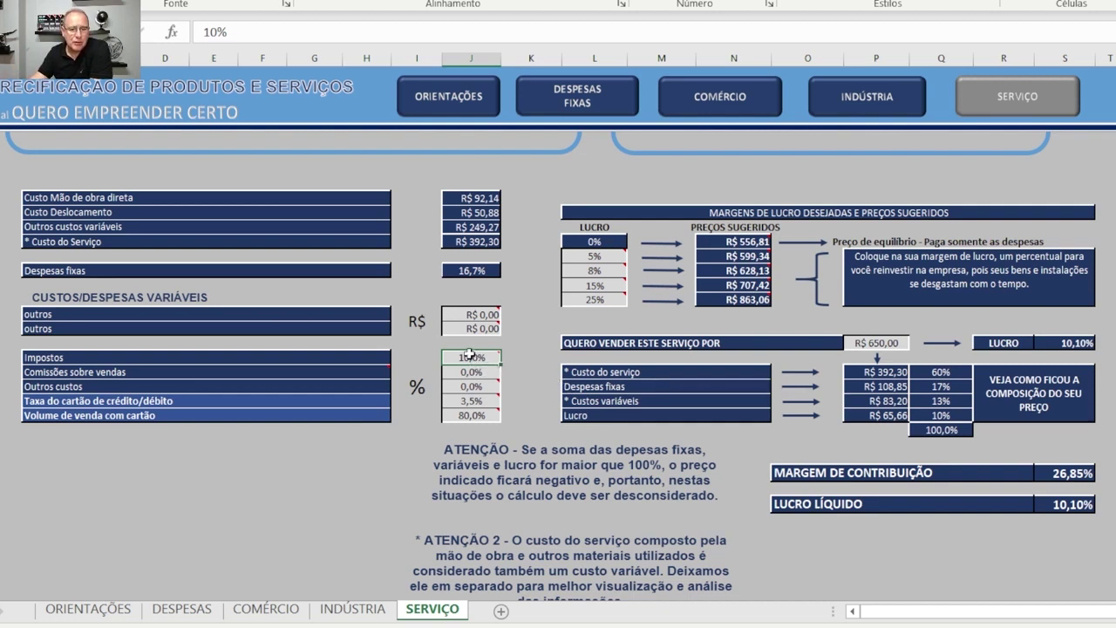
mouse_move(474, 358)
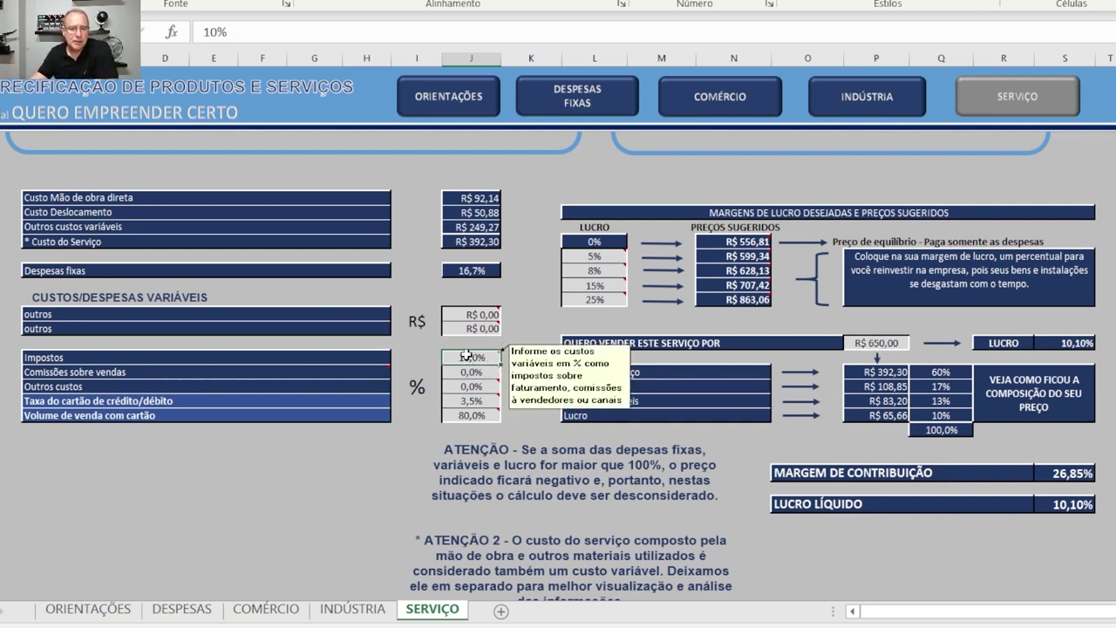
click(454, 373)
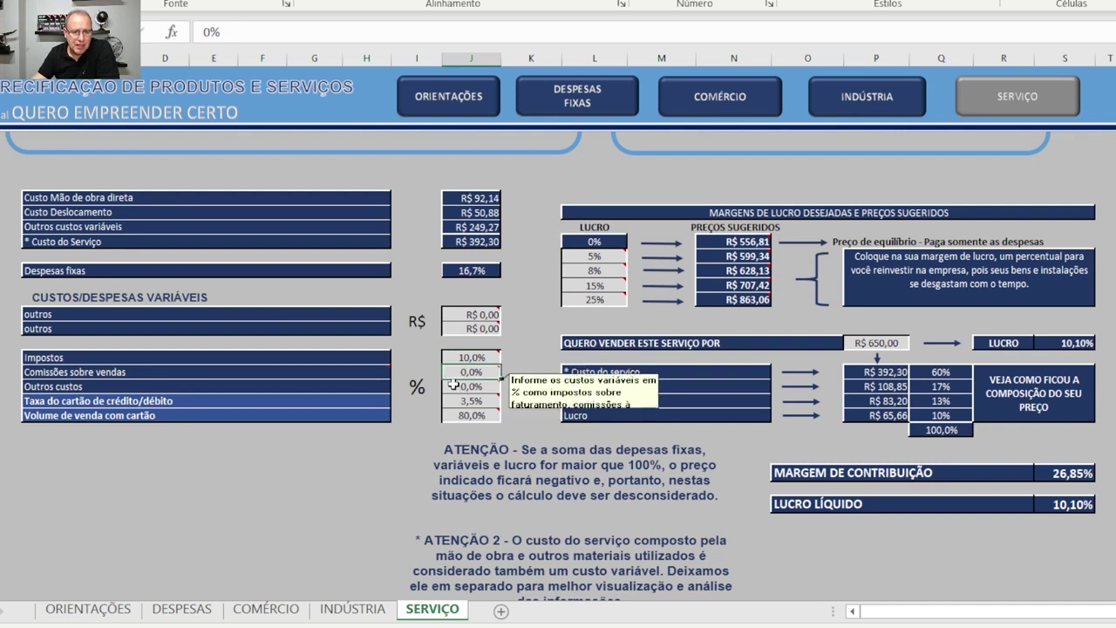
click(453, 384)
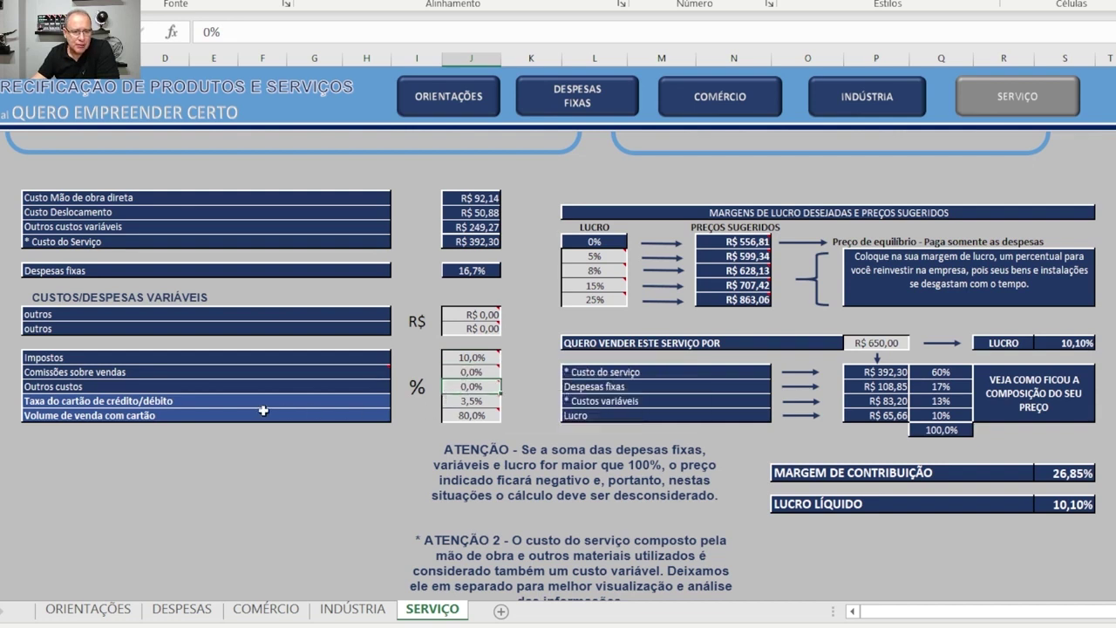
- Examine the credit/debit card fee and the card sales volume percentages together with their cell notes
click(475, 402)
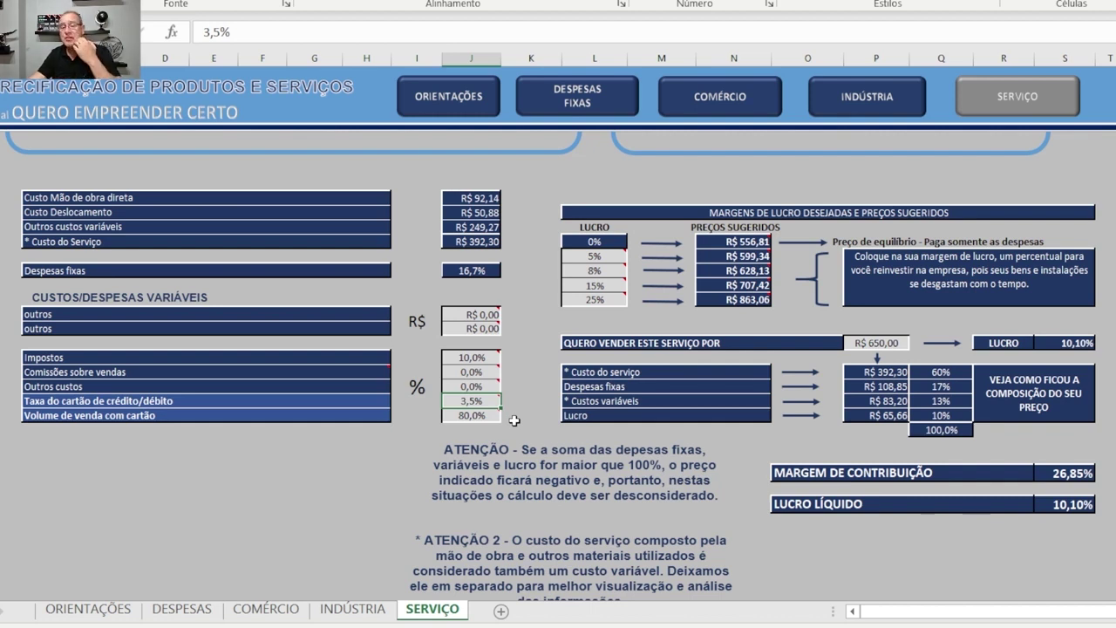
click(484, 417)
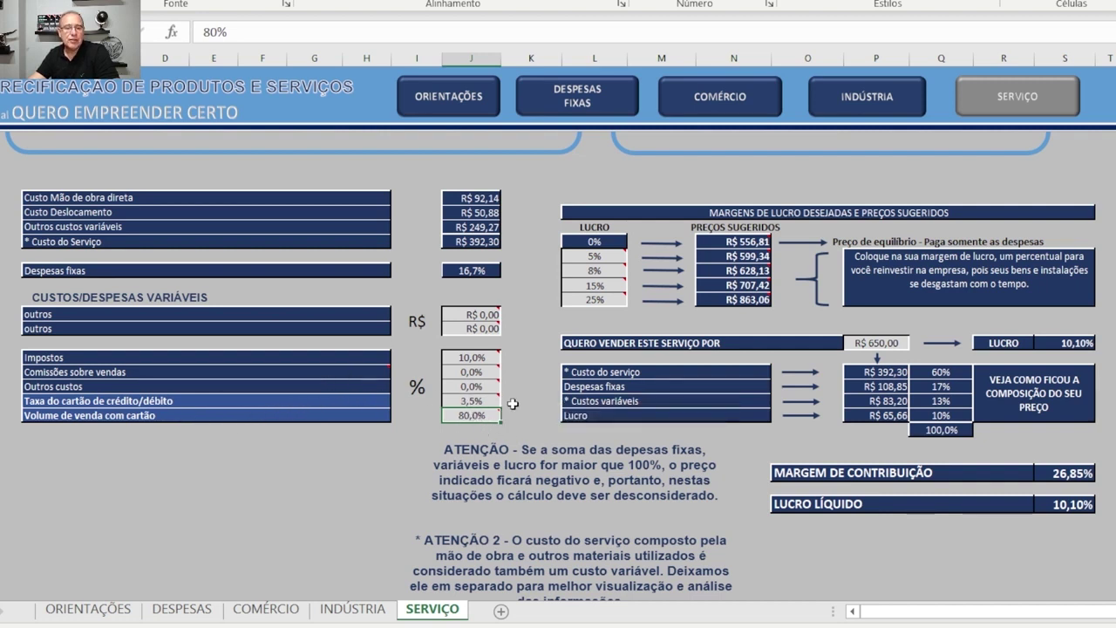
mouse_move(487, 401)
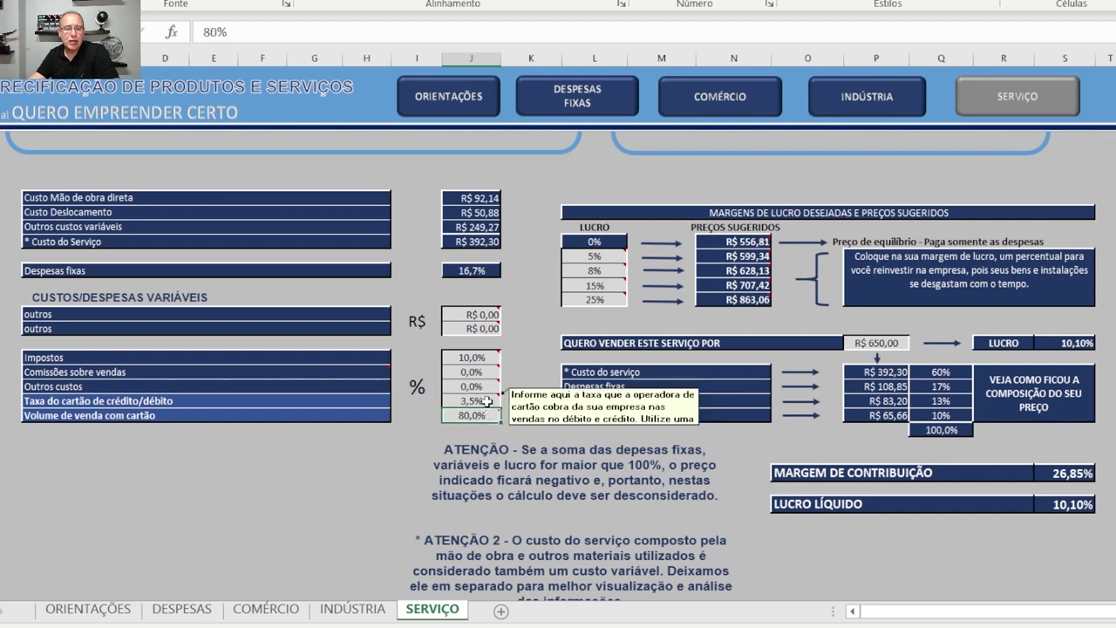
click(488, 401)
click(485, 417)
click(490, 400)
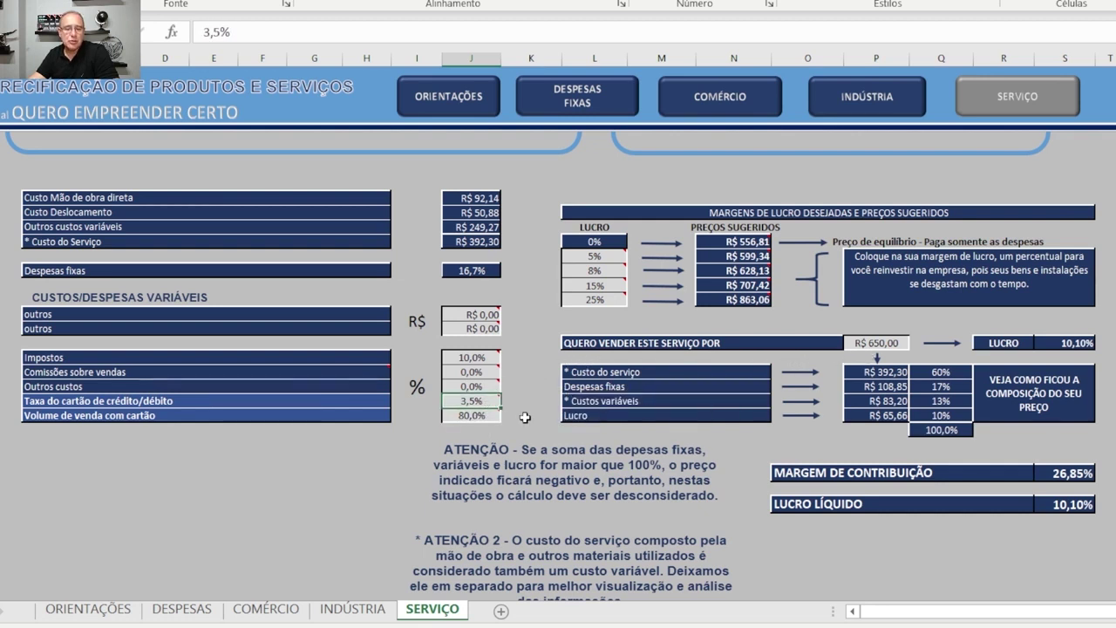
mouse_move(475, 402)
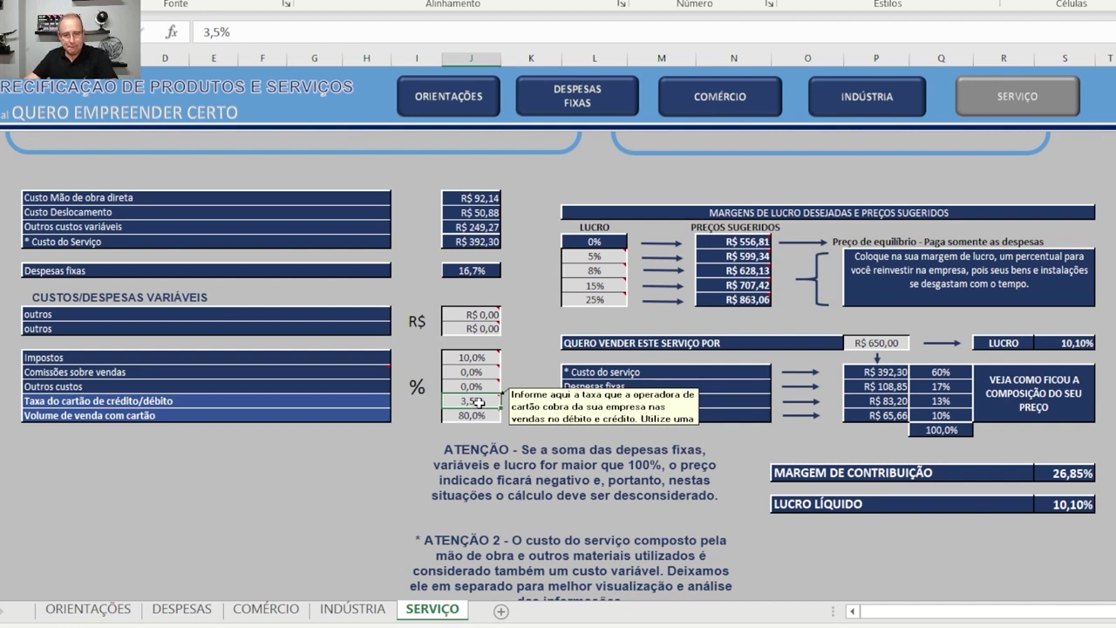
click(490, 414)
click(487, 398)
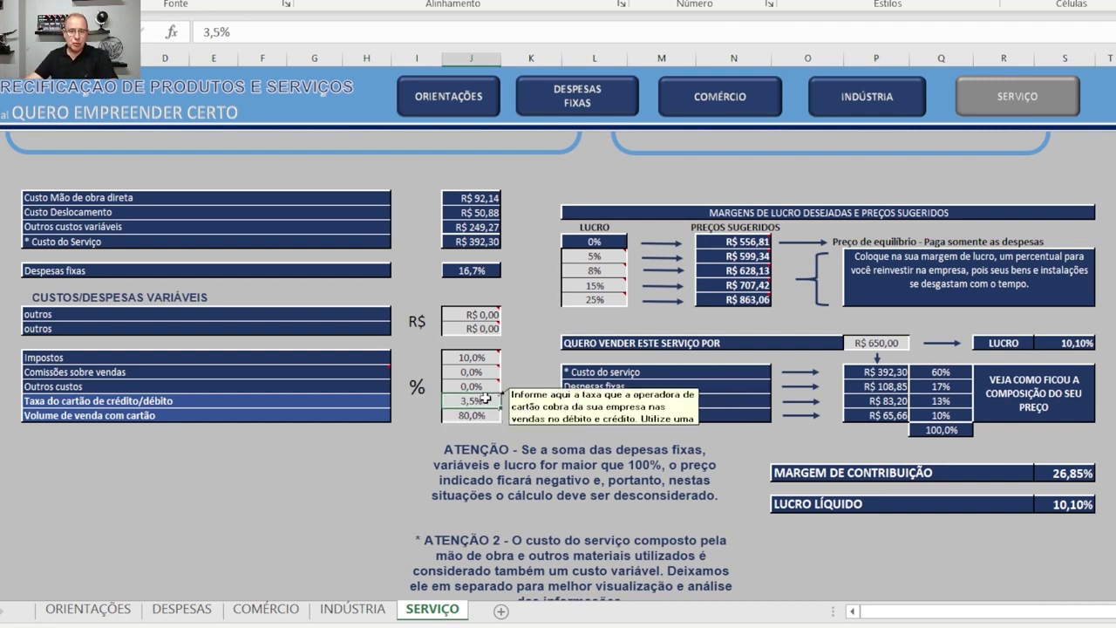
click(518, 402)
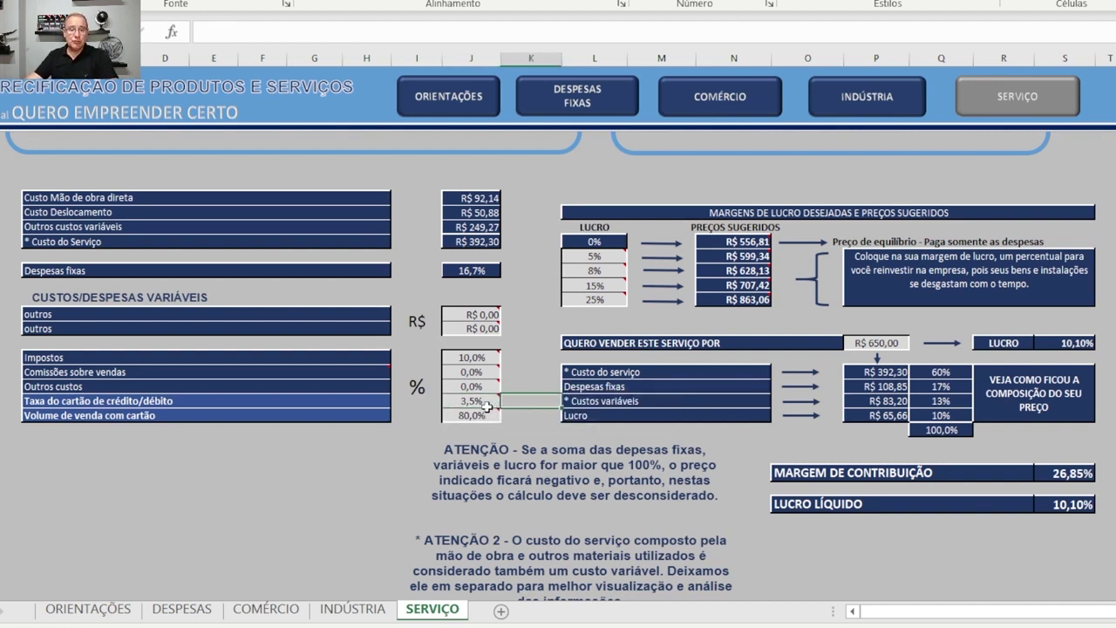
click(476, 401)
click(484, 415)
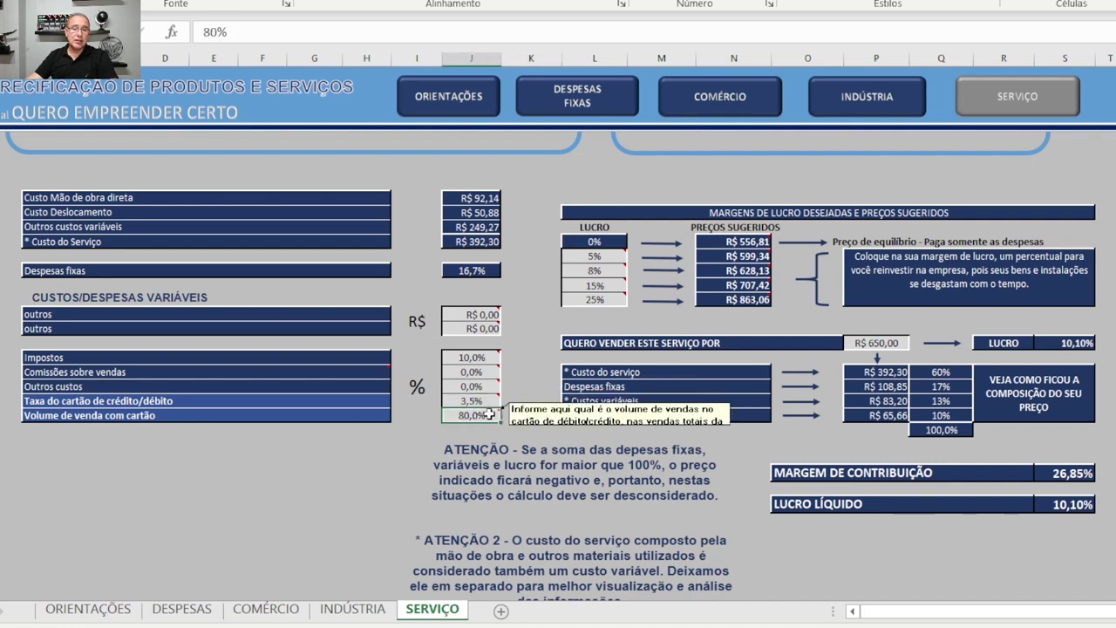
- Set Taxa do cartão de crédito/débito to 9,5% and Volume de venda com cartão to 100%
click(495, 401)
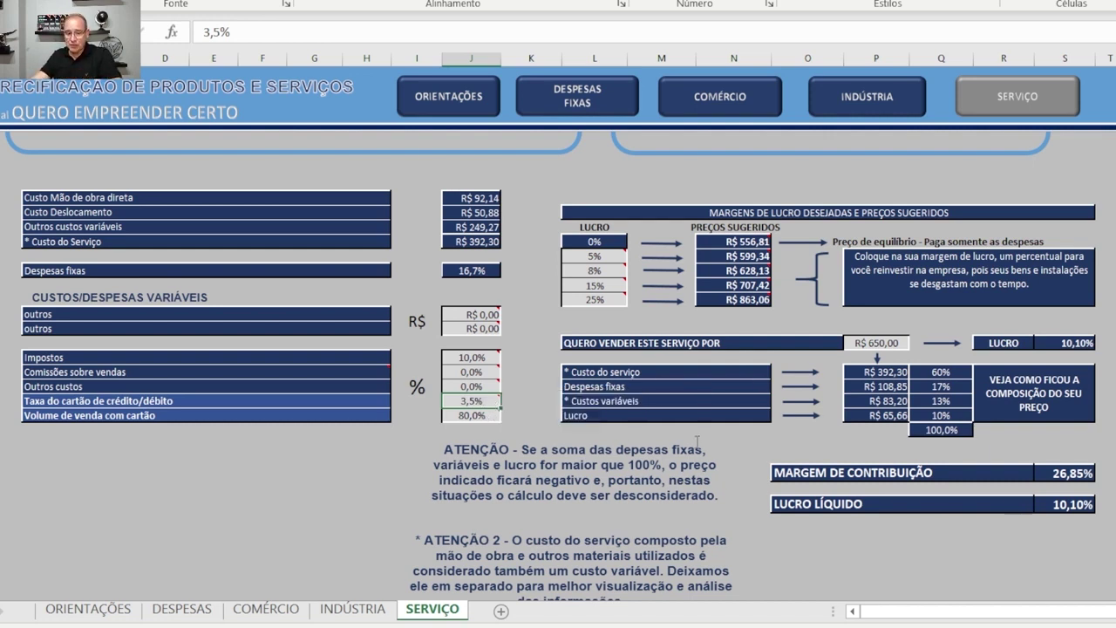
text(9,5)
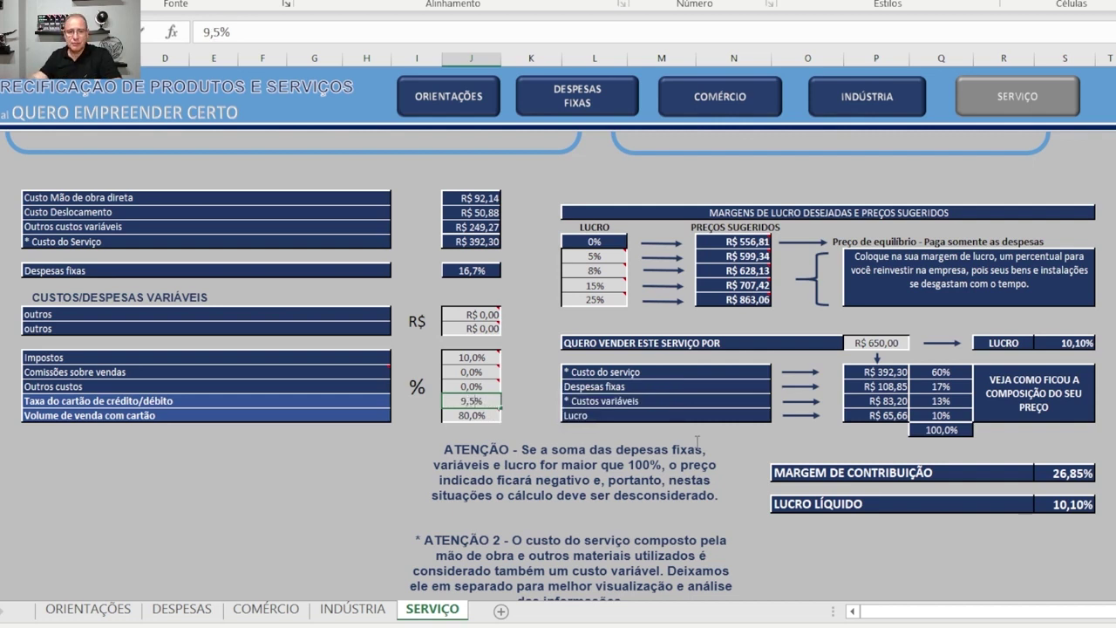
click(467, 416)
text(100)
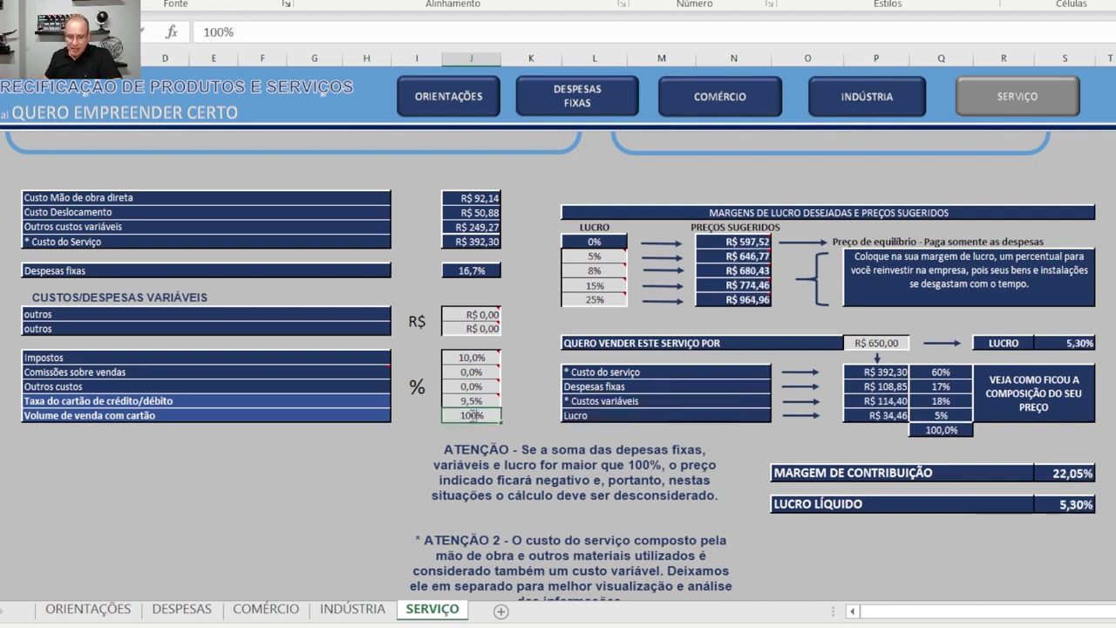
click(388, 443)
click(493, 418)
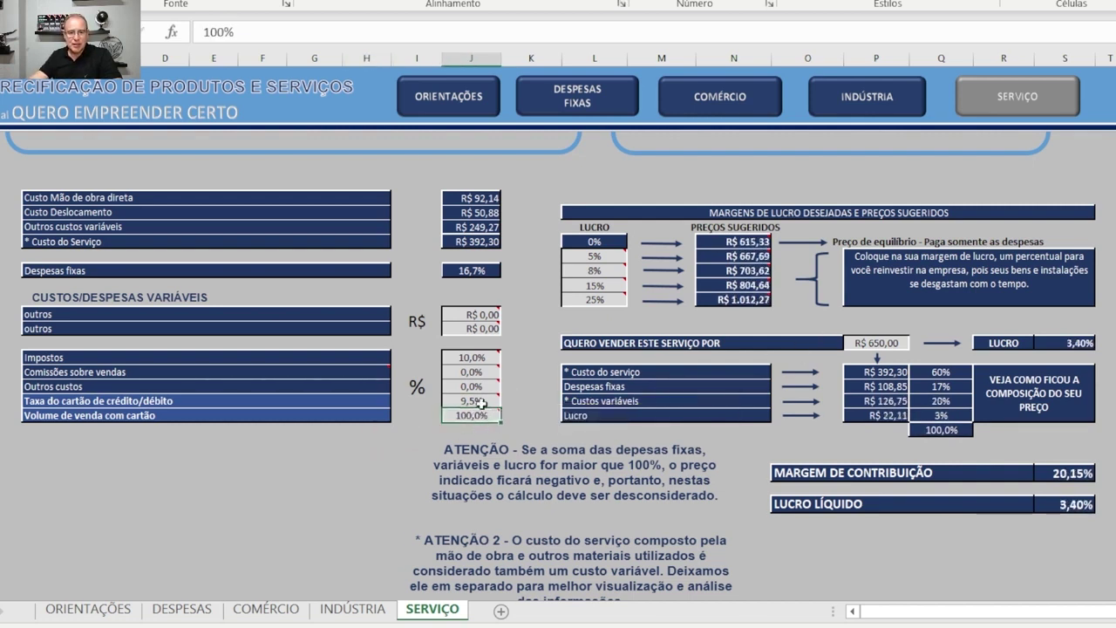
click(471, 402)
click(471, 415)
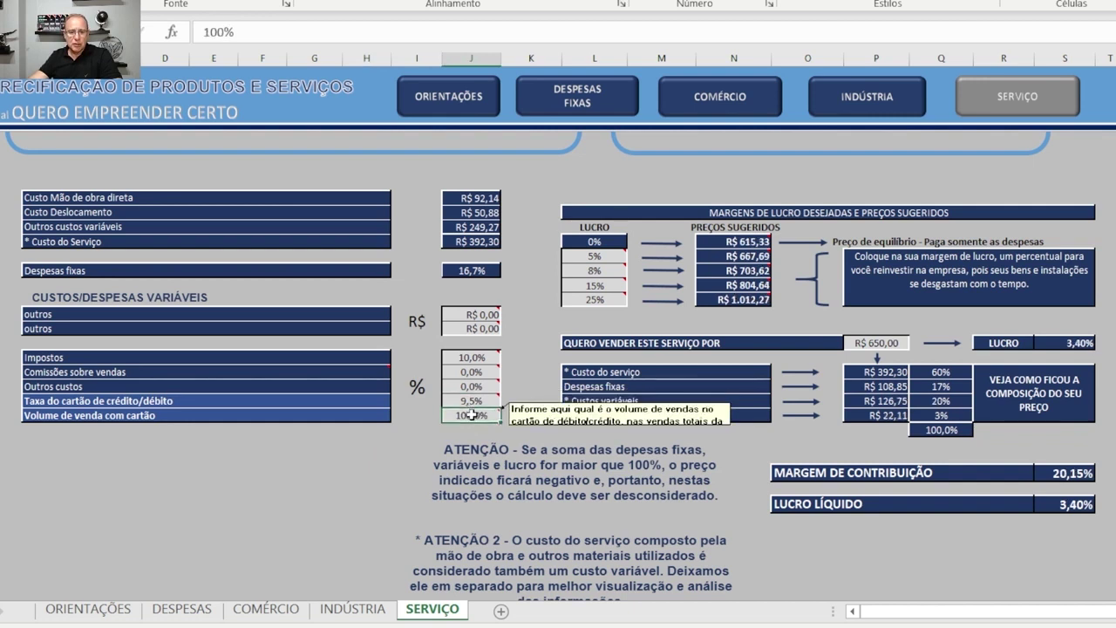
- Set Taxa do cartão de crédito/débito to 3,5%
click(479, 400)
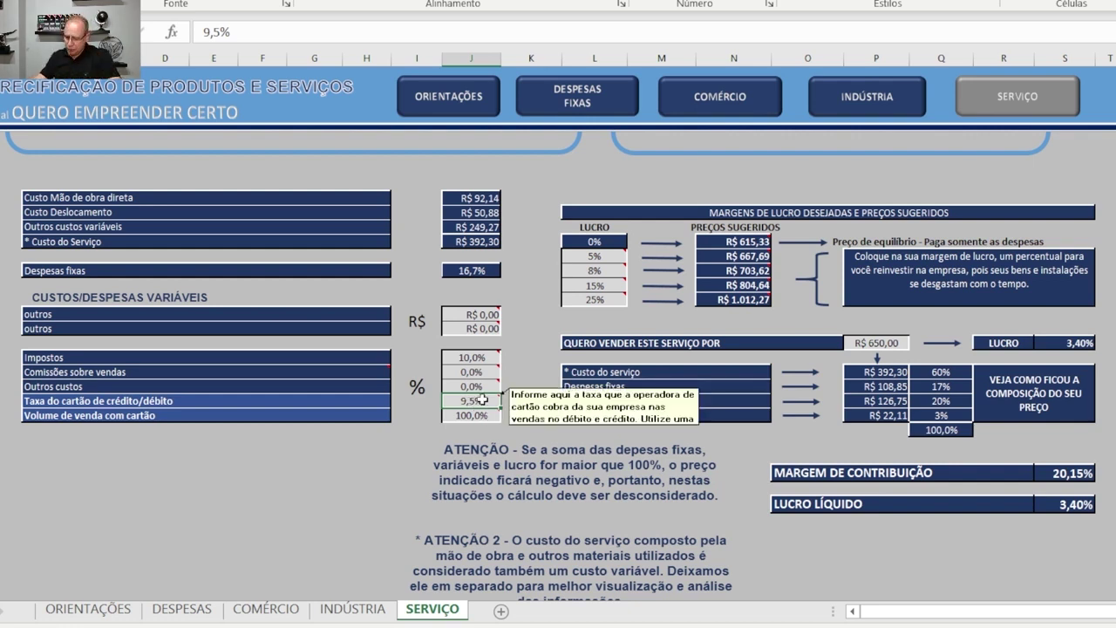
text(3,5)
click(551, 312)
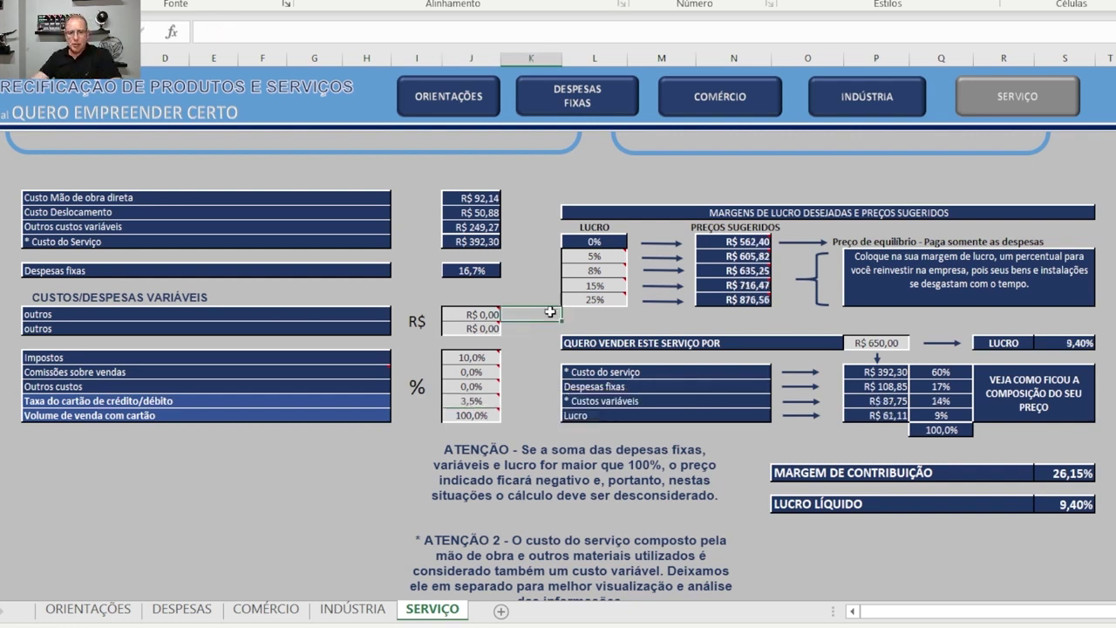
- Review the desired profit margins and the suggested break-even price formula for the 0% margin
click(594, 243)
click(592, 258)
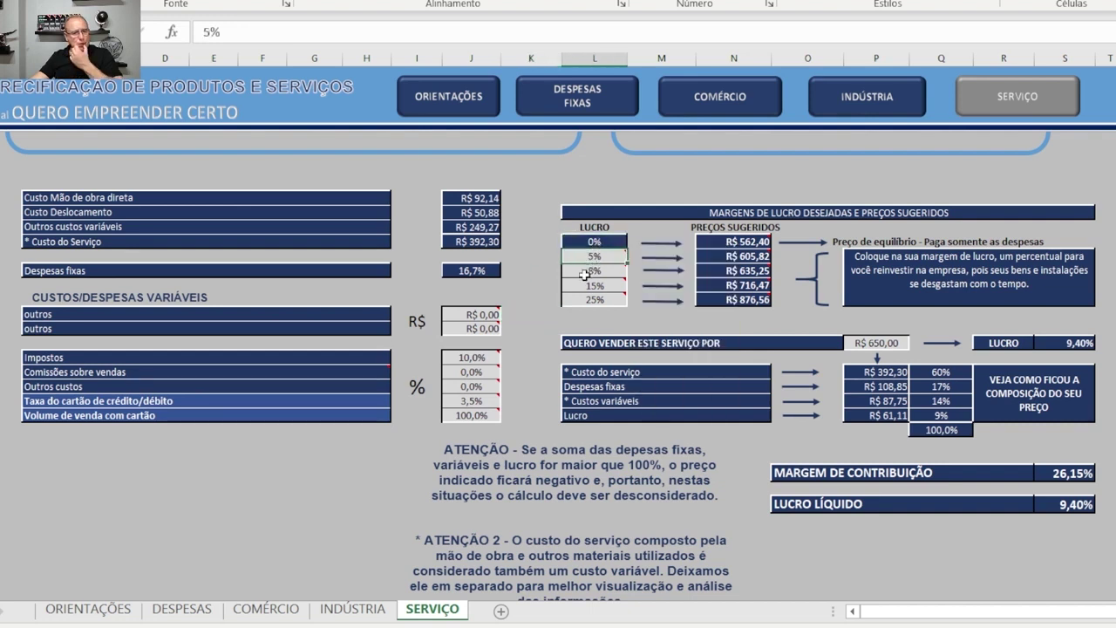
click(585, 271)
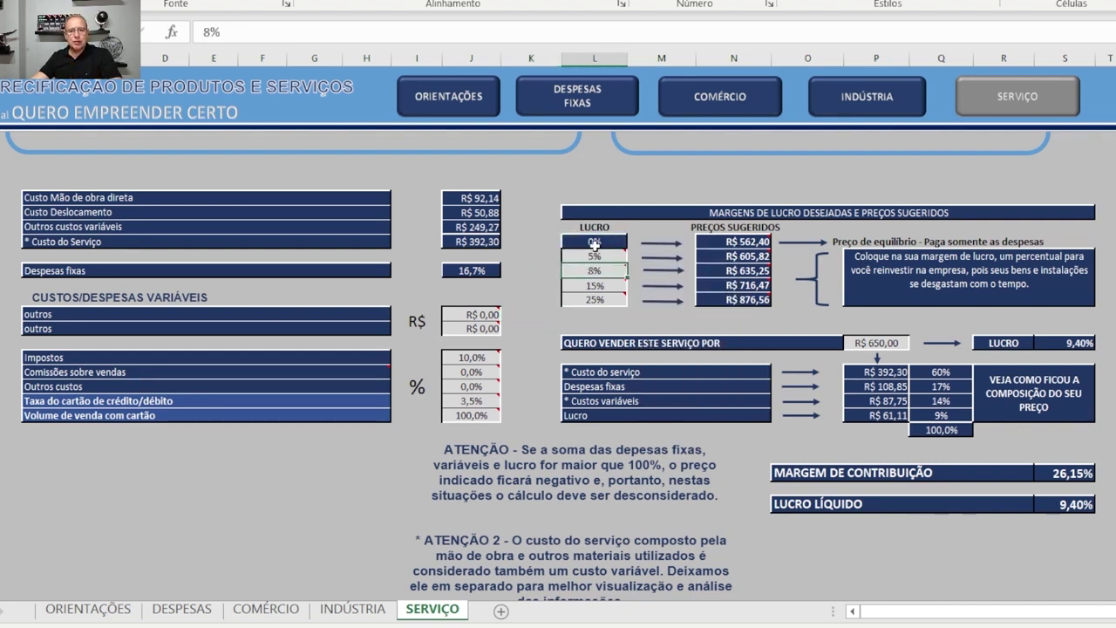
click(594, 244)
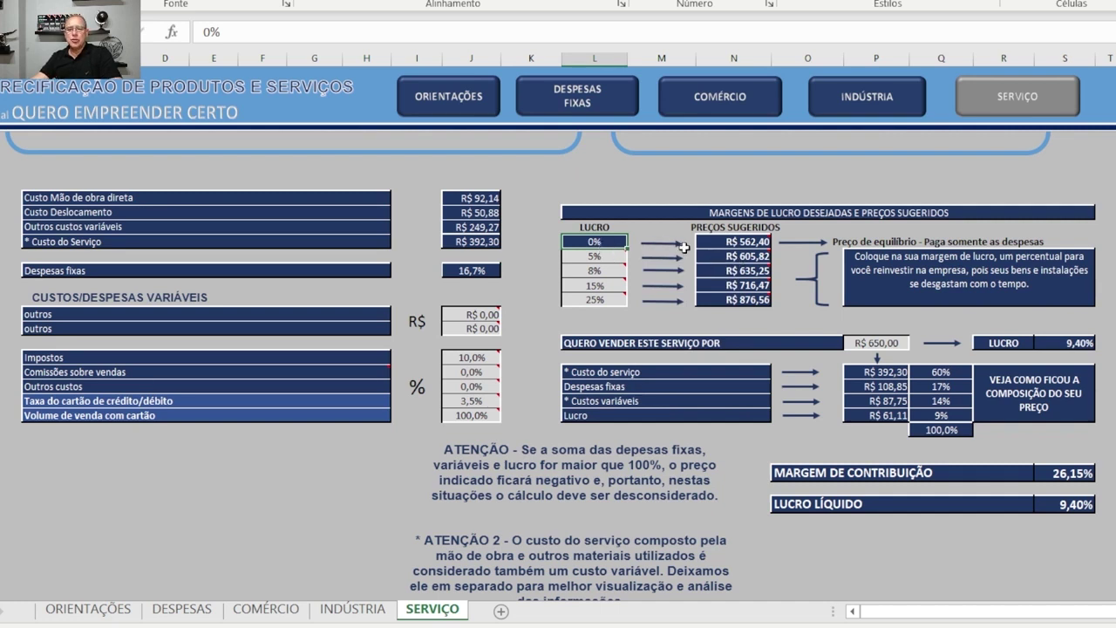
click(725, 245)
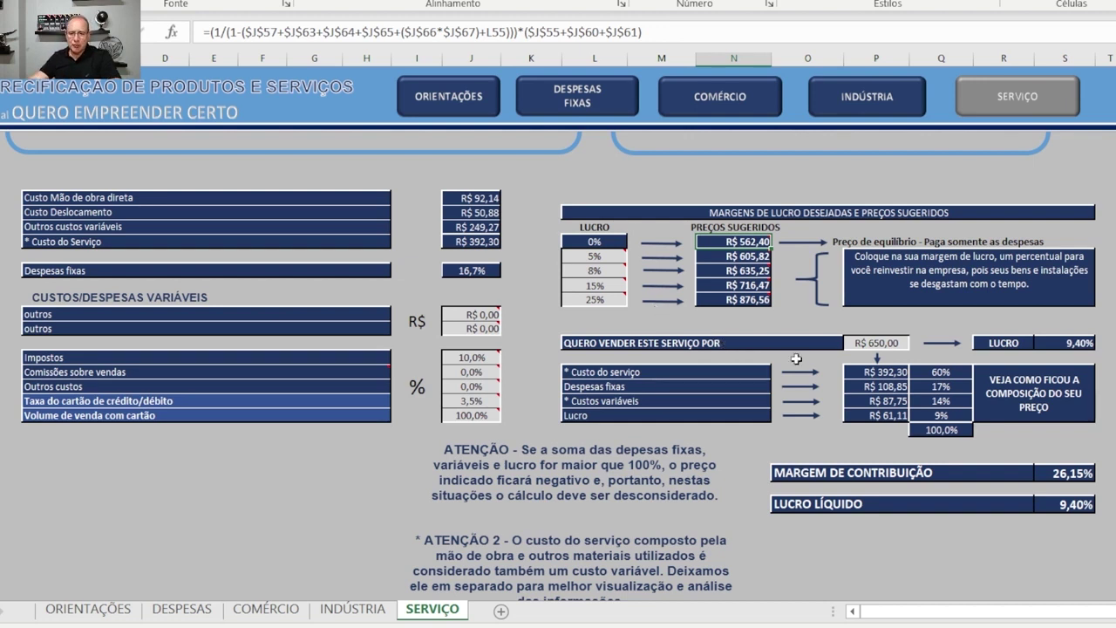
- Set the selling price in Quero vender este serviço por to R$ 562,40 and check the LUCRO percentage
click(884, 342)
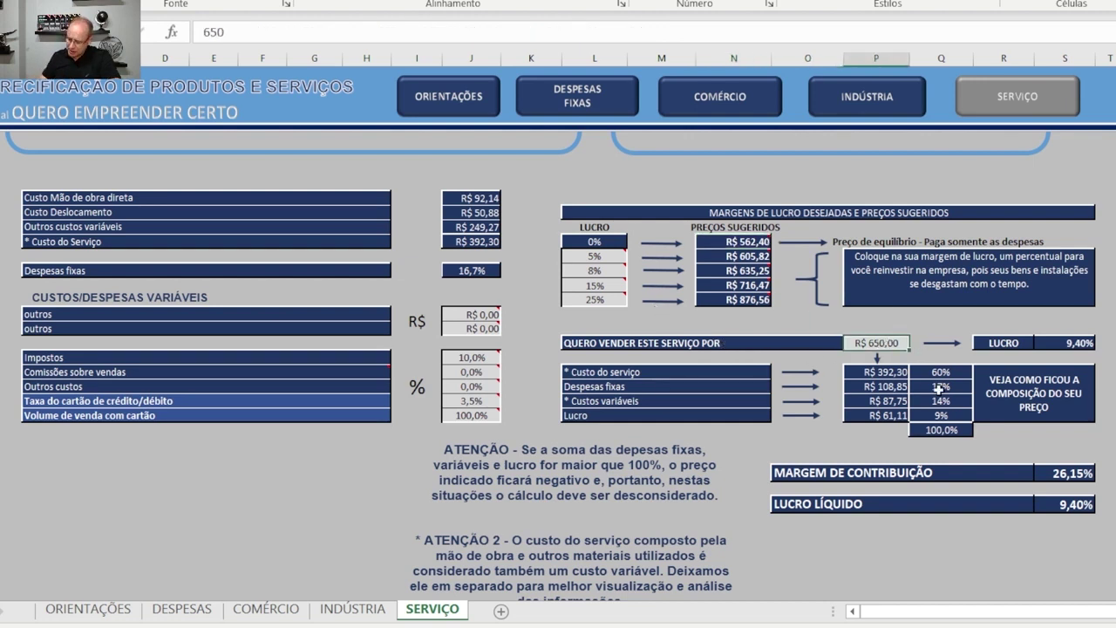
text(562,40)
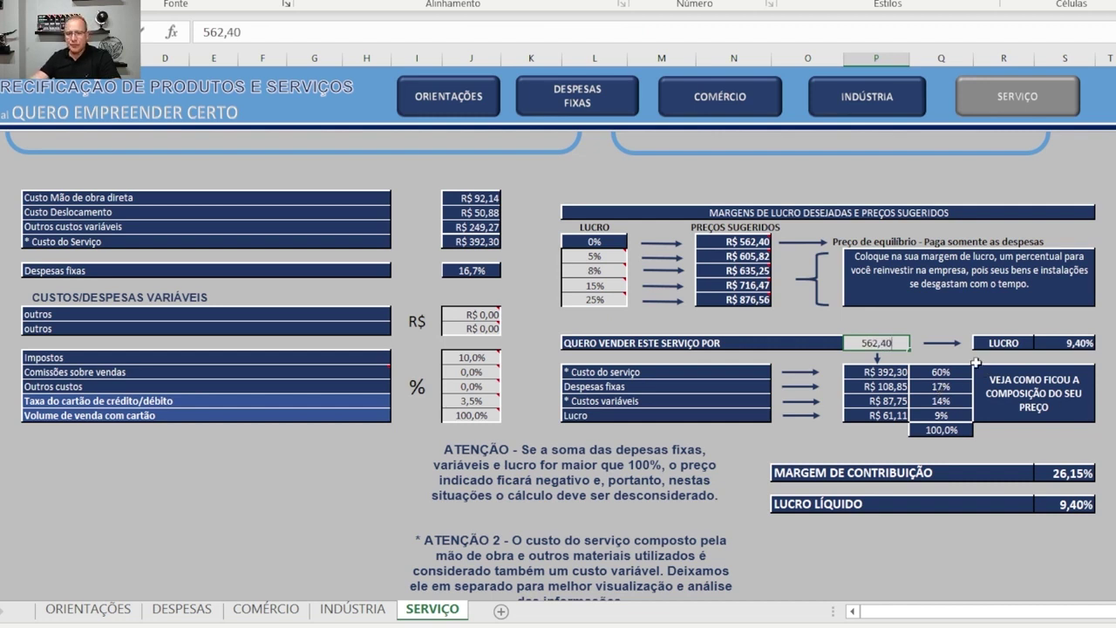
click(926, 329)
click(1073, 345)
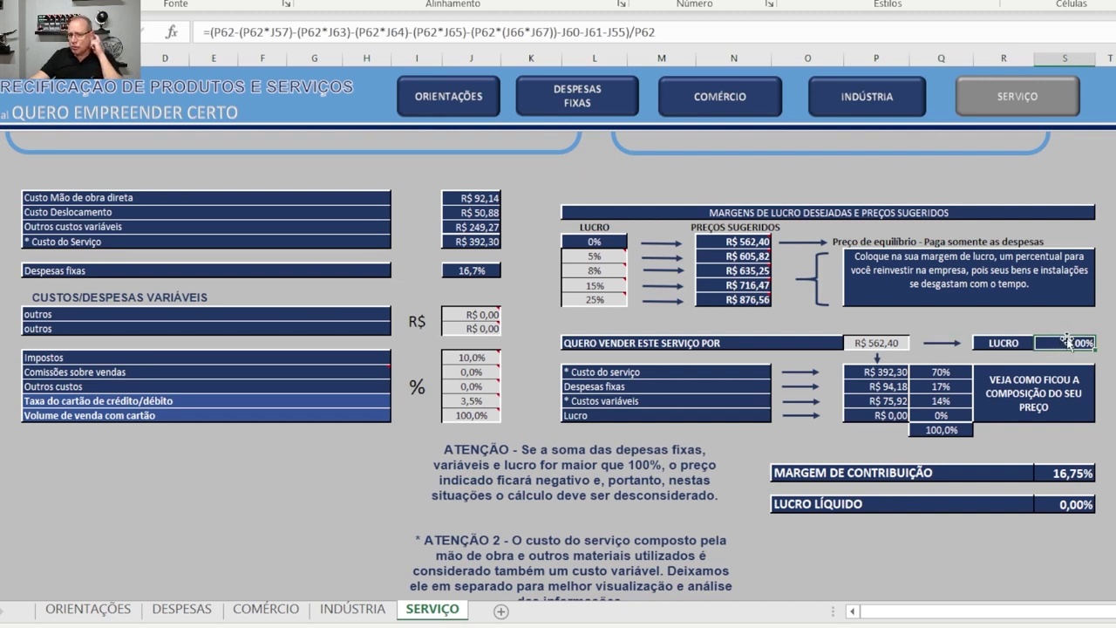
- Review how the selling price splits into Custo do serviço, Despesas fixas, Custos variáveis and Lucro in the price composition
click(893, 375)
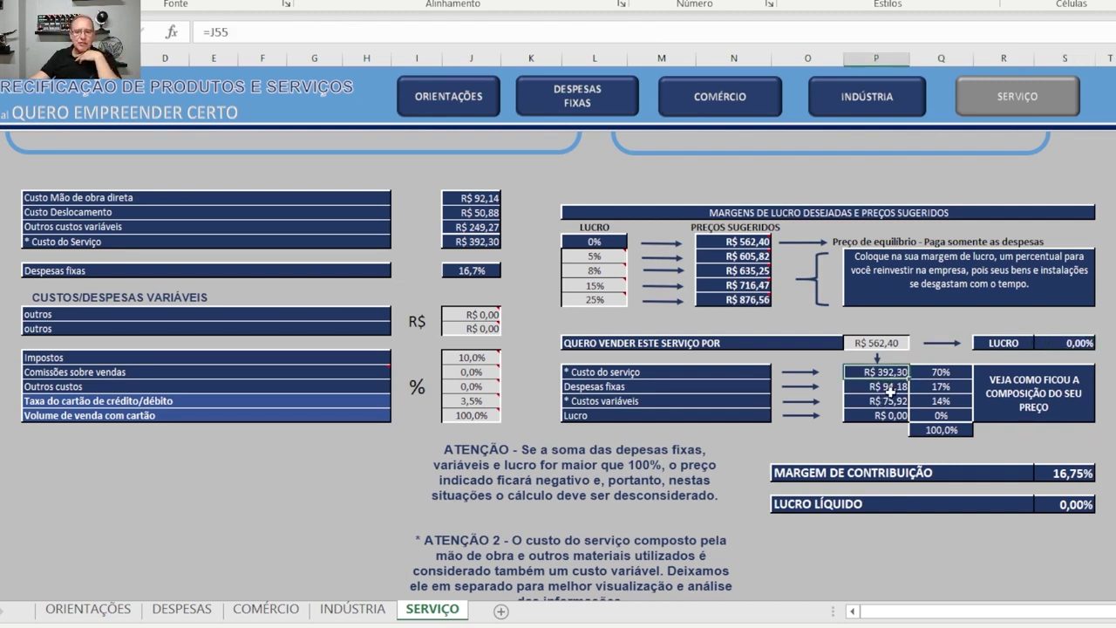
click(892, 389)
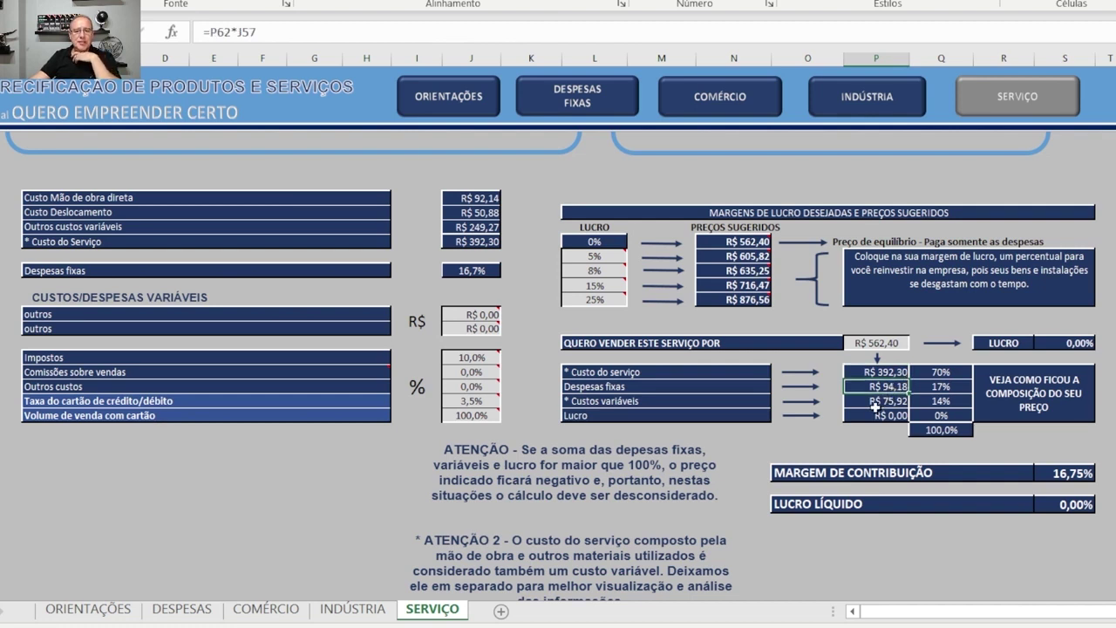
click(877, 401)
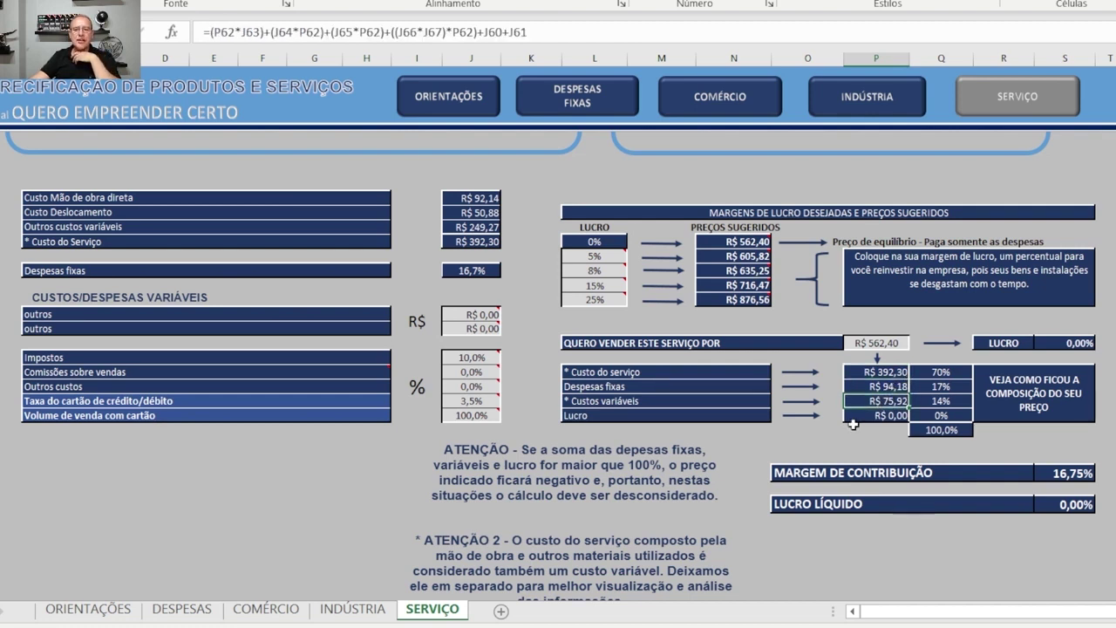
click(861, 418)
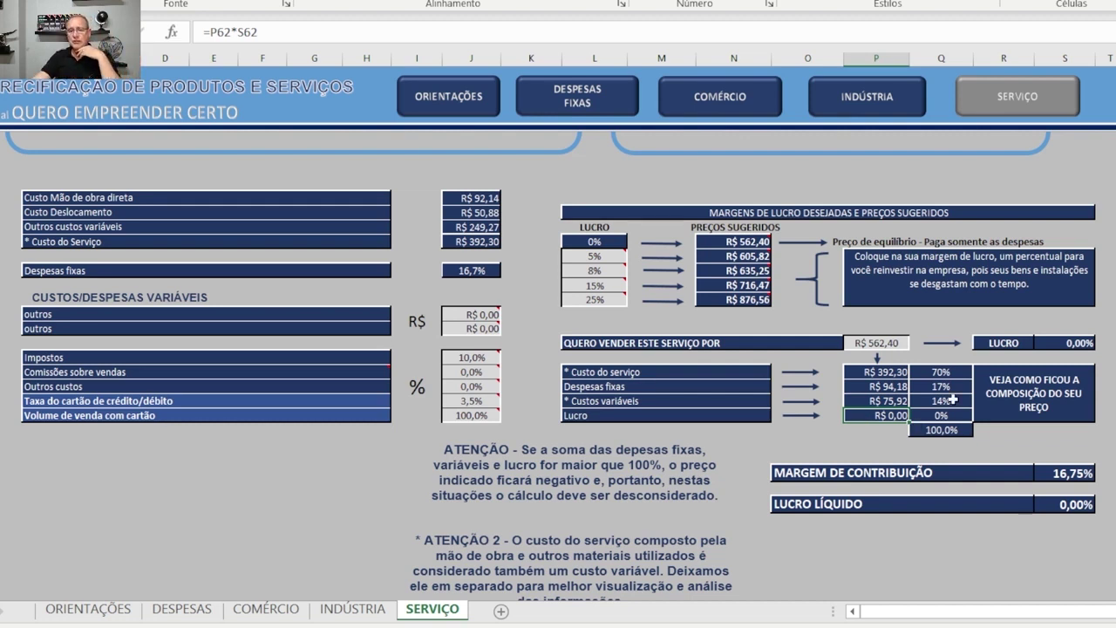
click(887, 344)
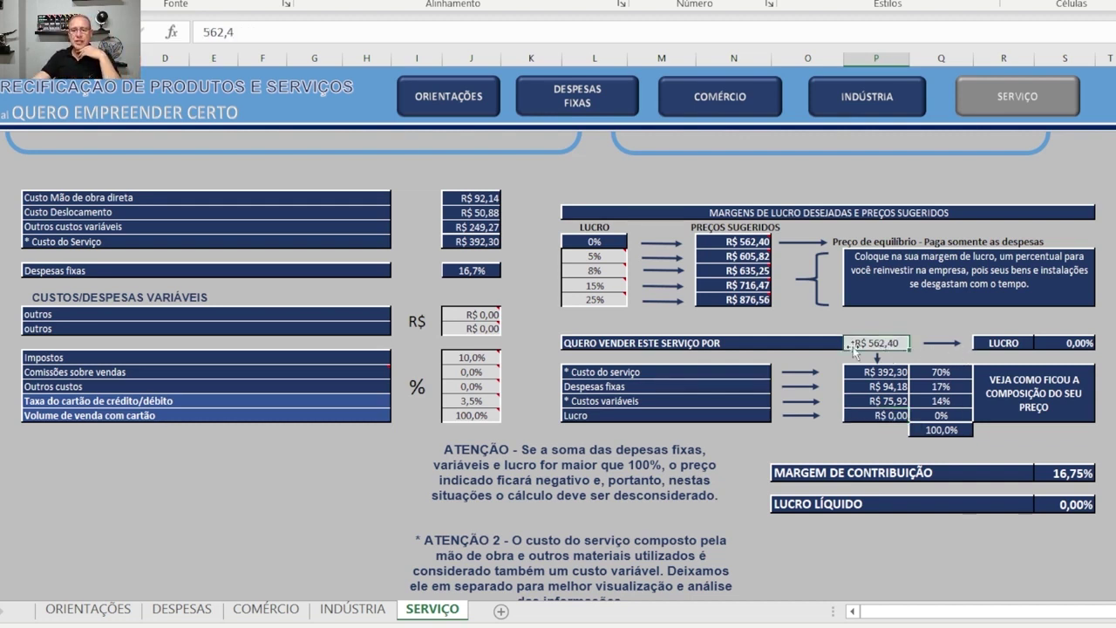
- Set the desired LUCRO margin directly below the 5% one to 10% and compare the suggested prices
mouse_move(601, 287)
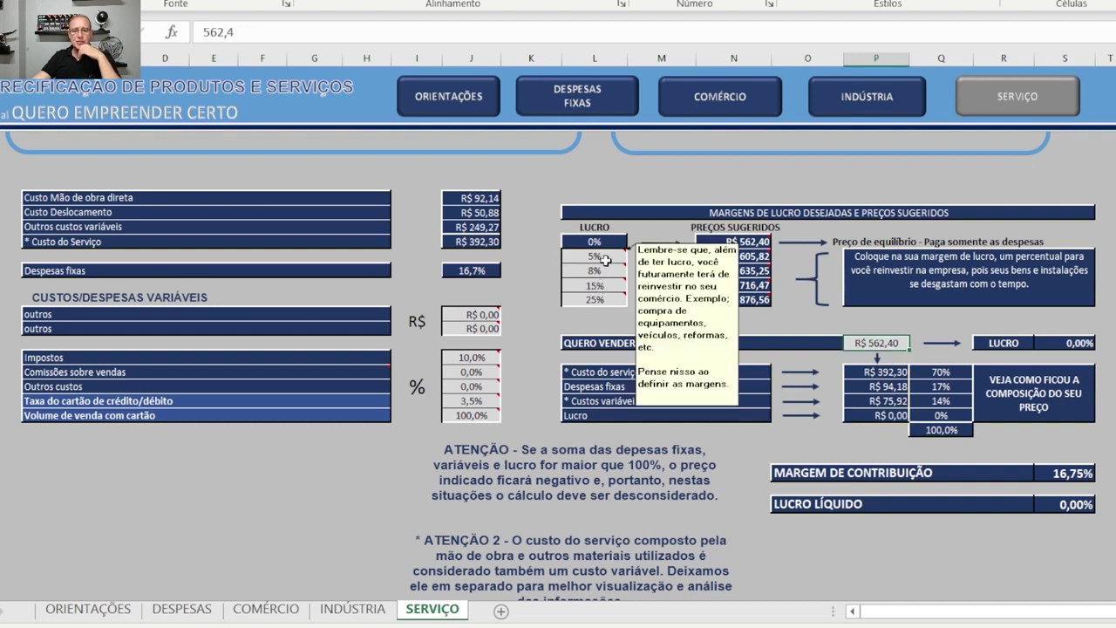
click(606, 259)
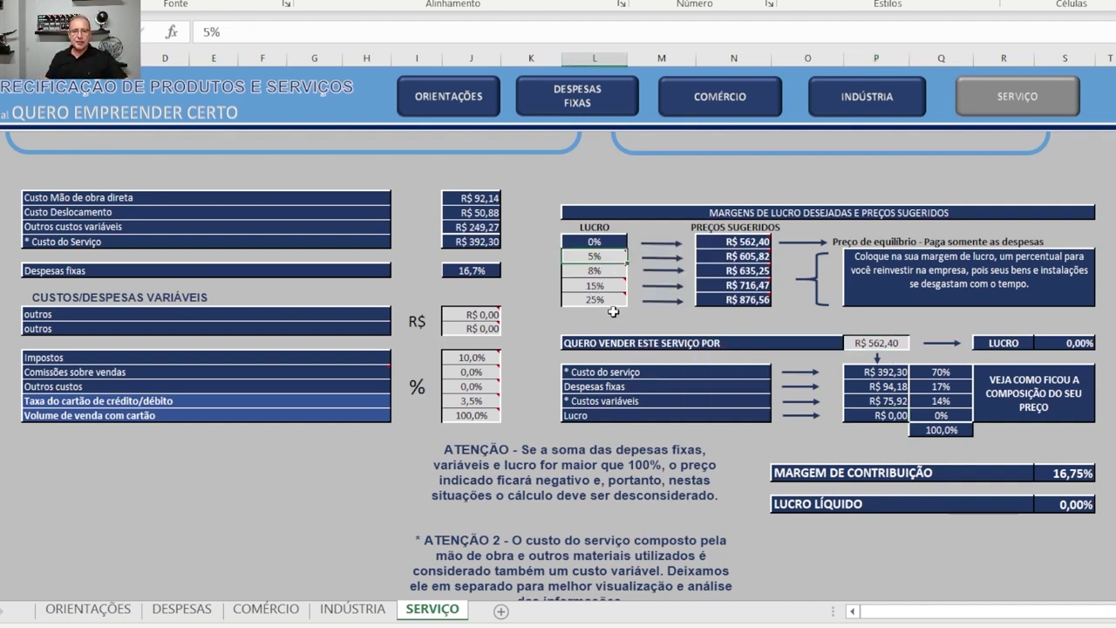
key(Down)
text(10)
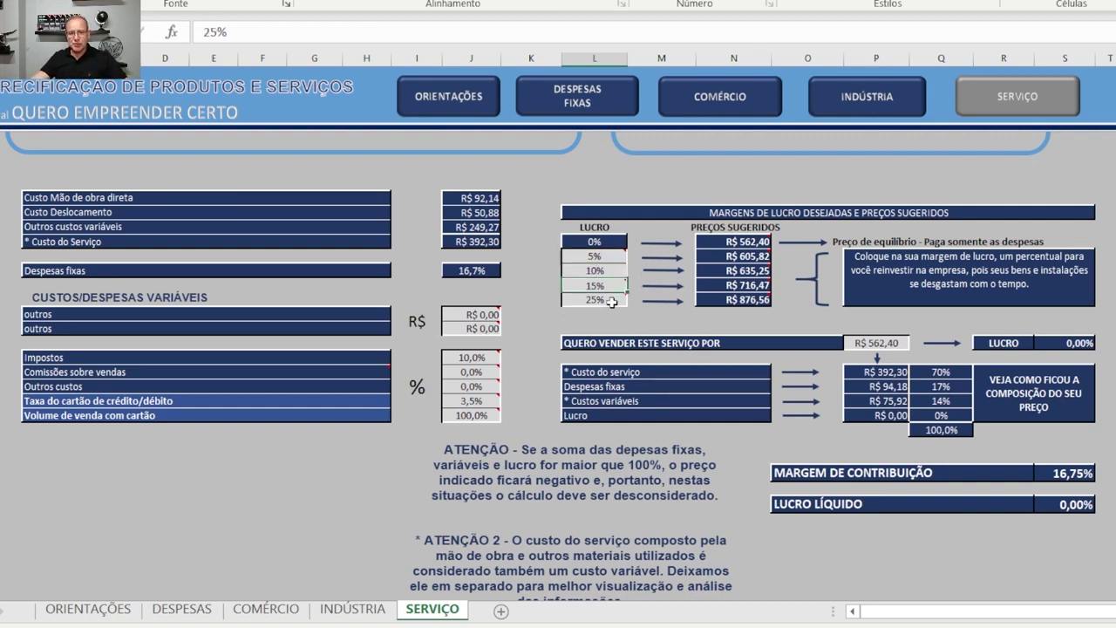
key(Return)
click(612, 257)
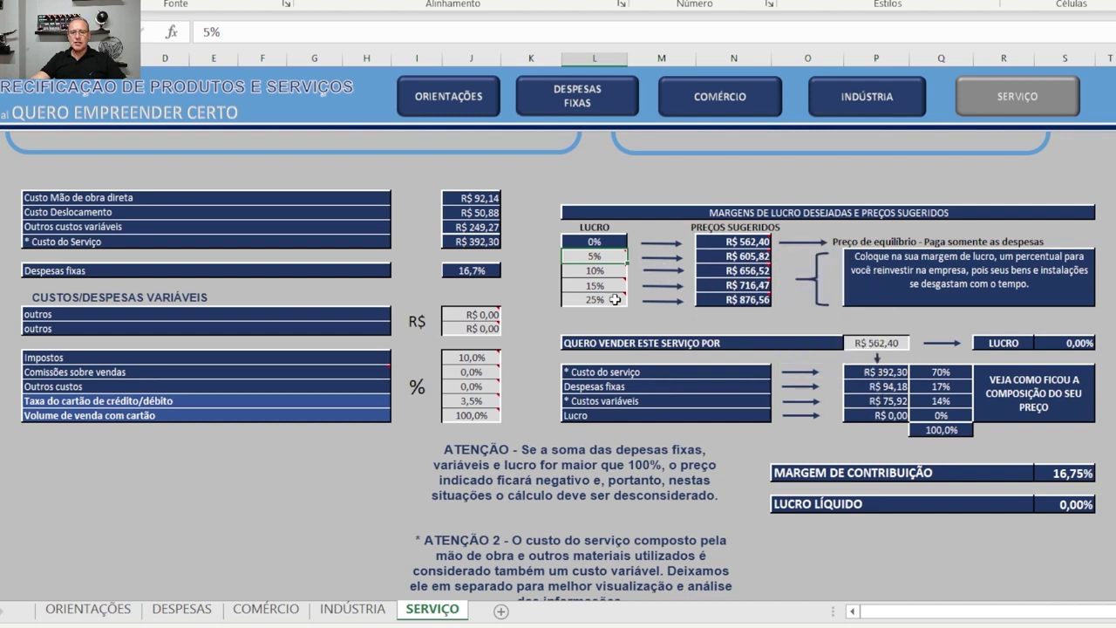
mouse_move(741, 295)
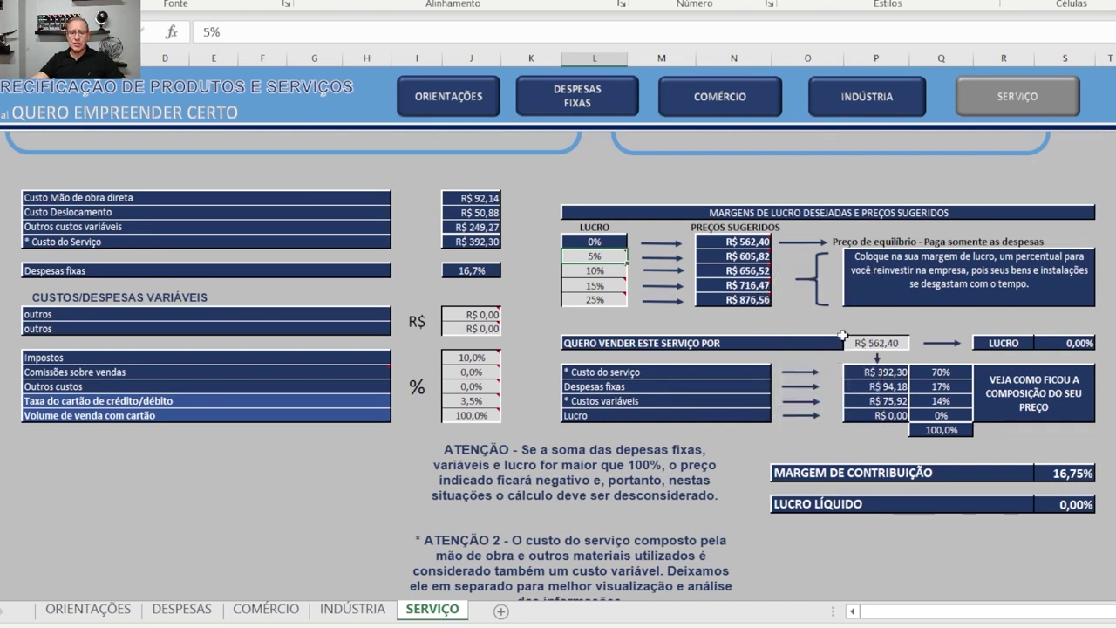
- Set the selling price in Quero vender este serviço por to R$ 690,00 and check the resulting LUCRO percentage
click(872, 343)
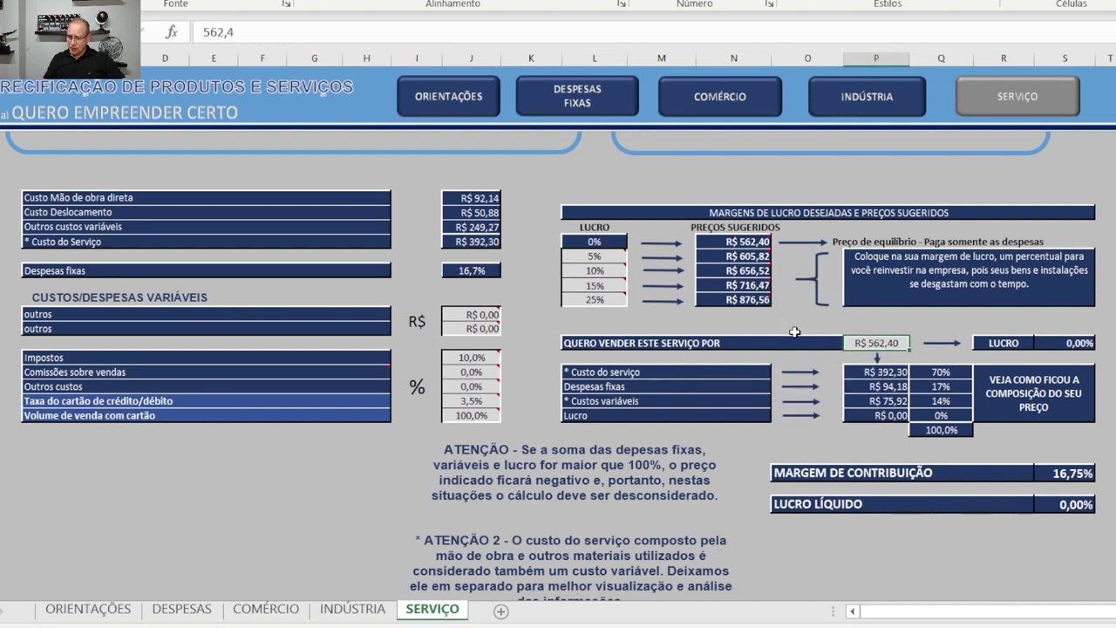
text(690)
key(Return)
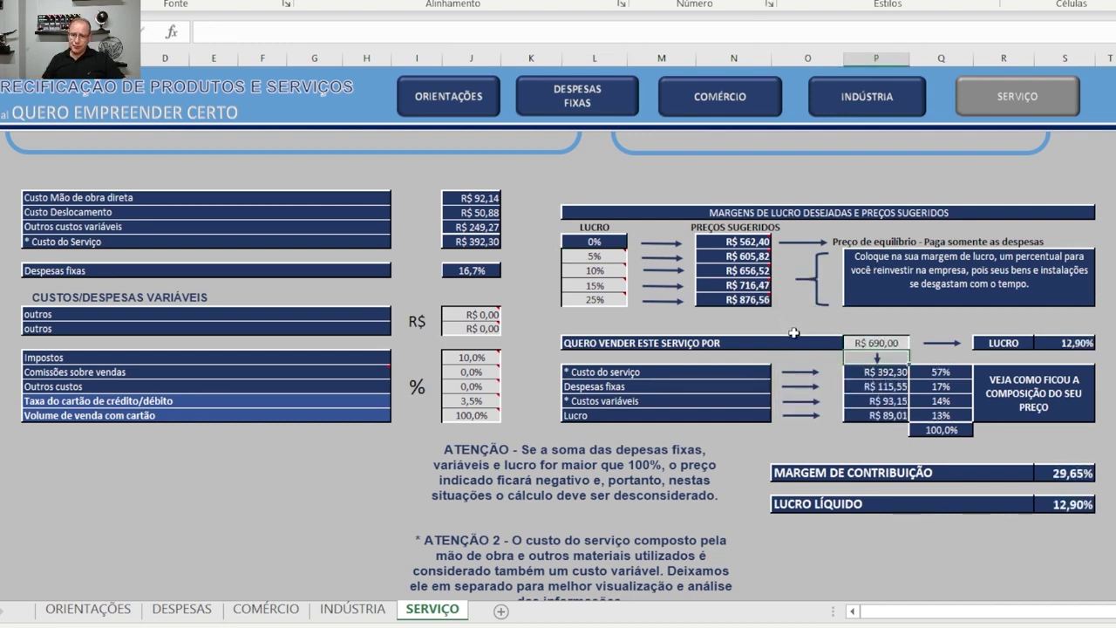
click(896, 345)
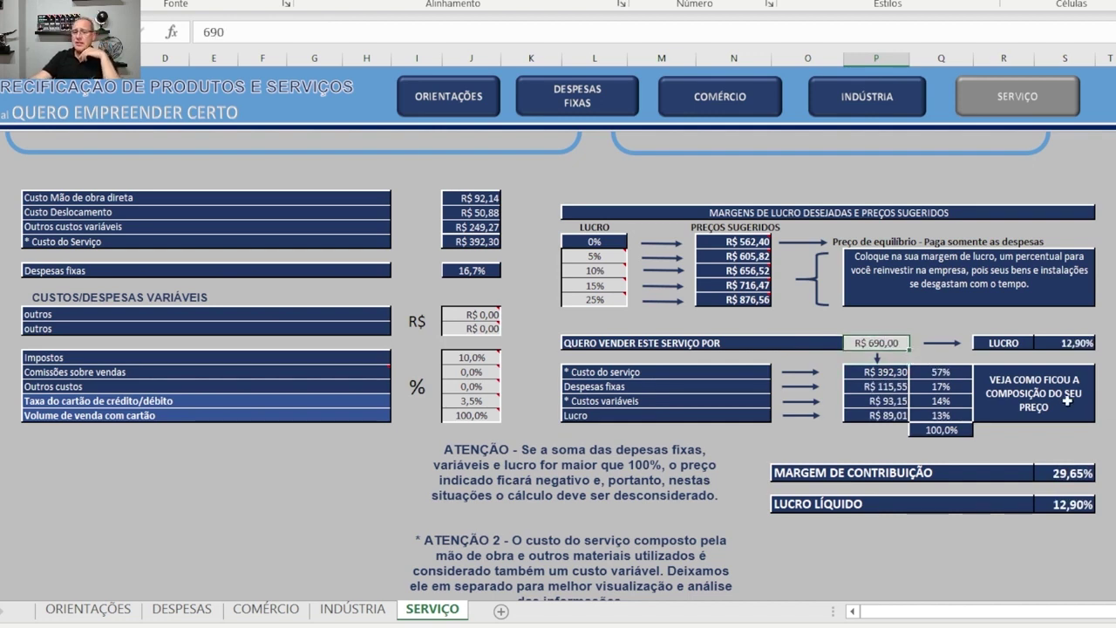
click(1072, 343)
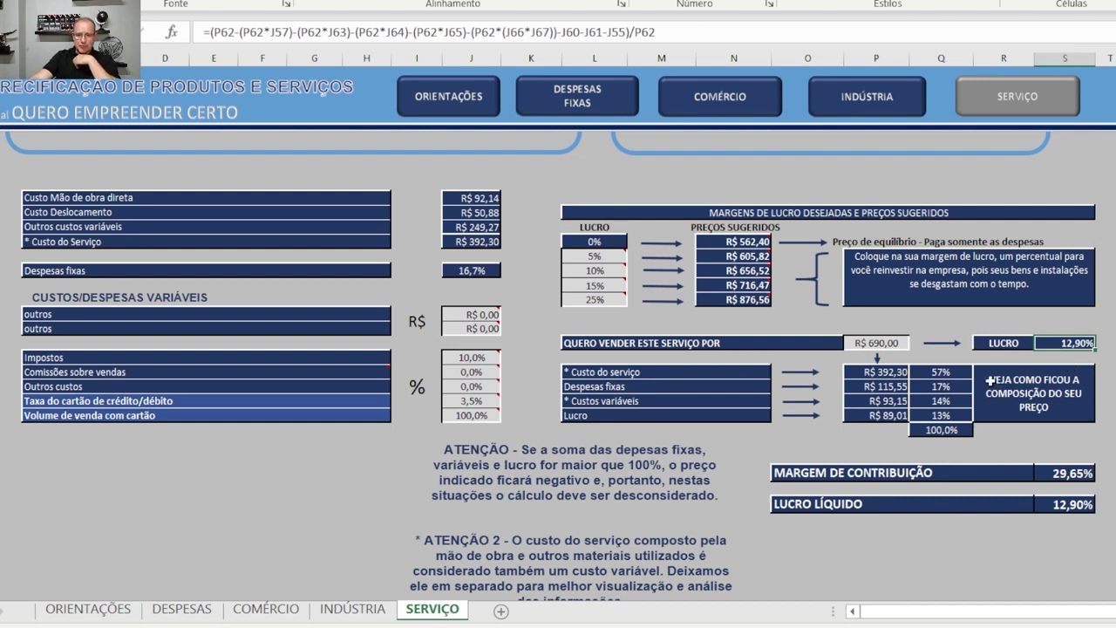
click(883, 344)
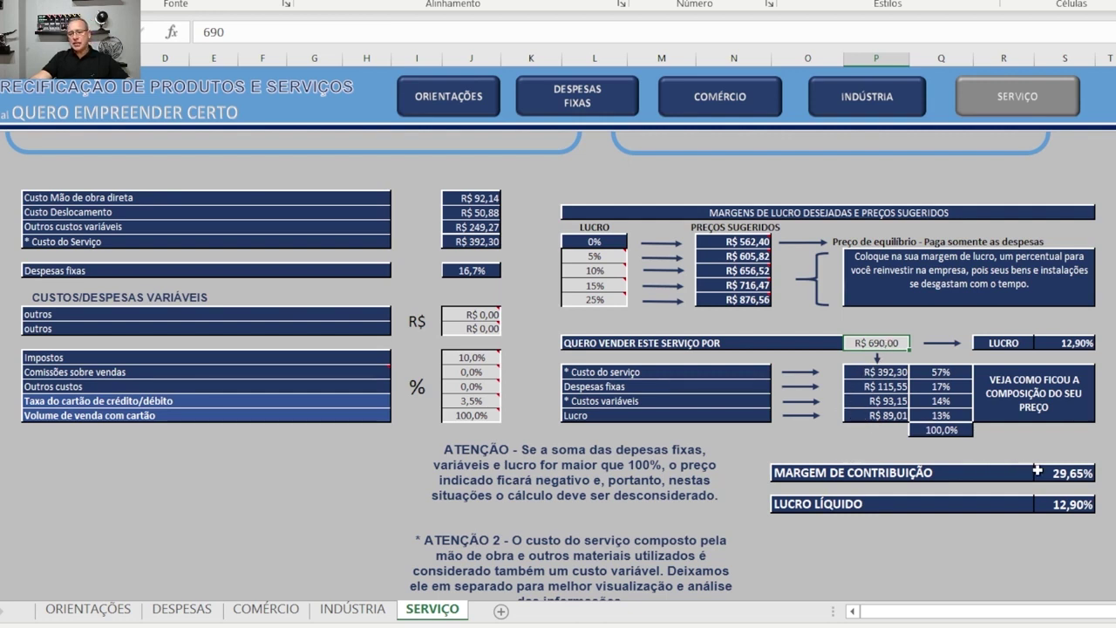
- Examine the MARGEM DE CONTRIBUIÇÃO percentage and its formula for the current selling price
click(1097, 445)
click(1081, 473)
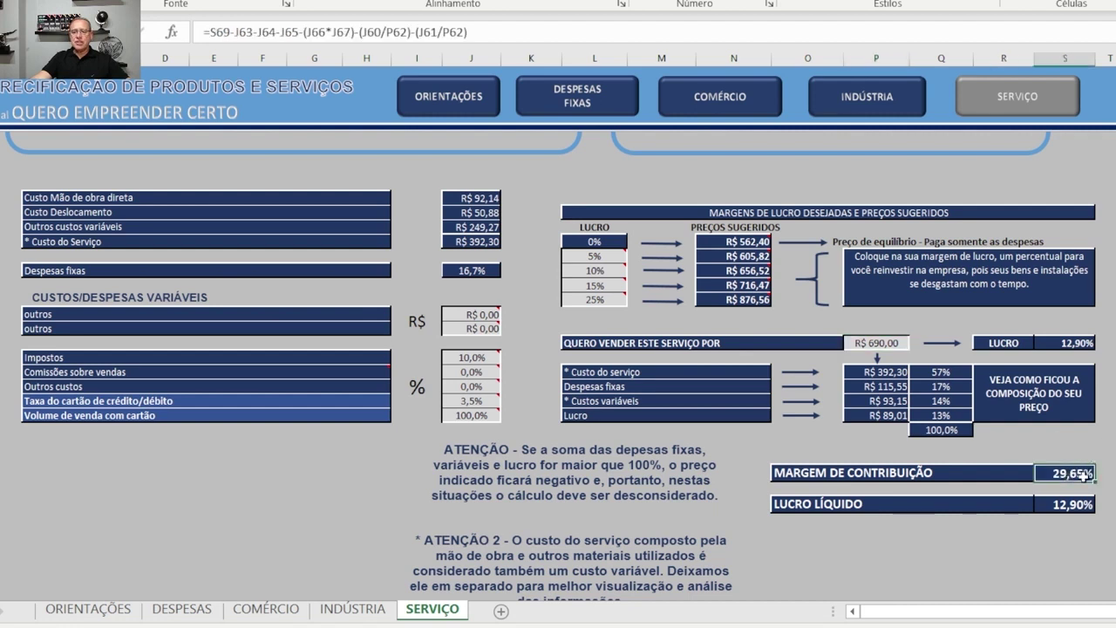
click(1104, 430)
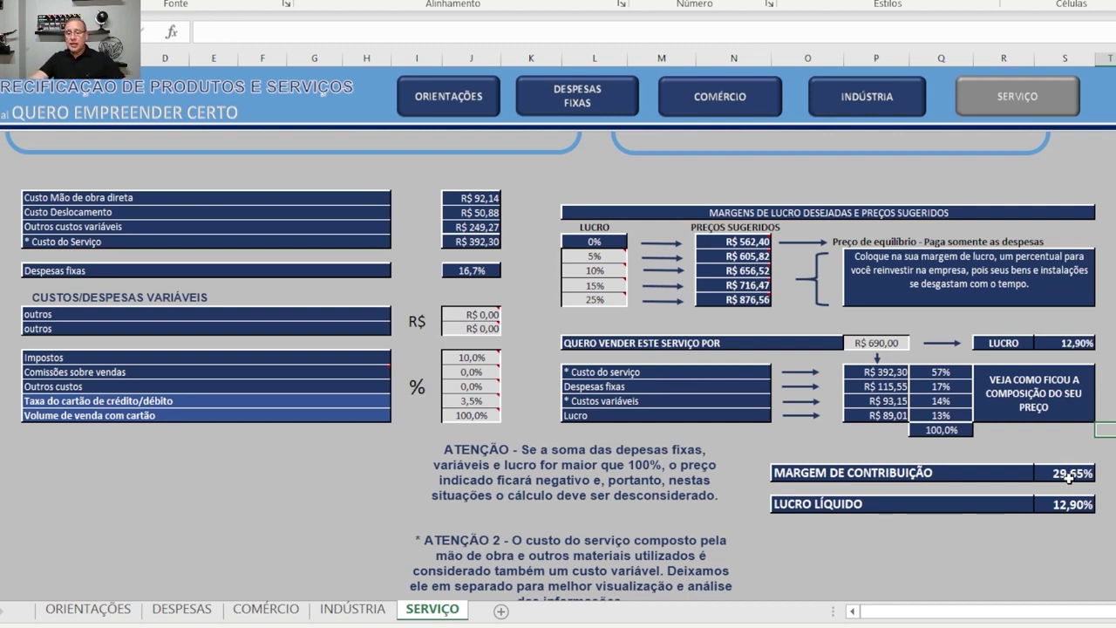
click(1072, 473)
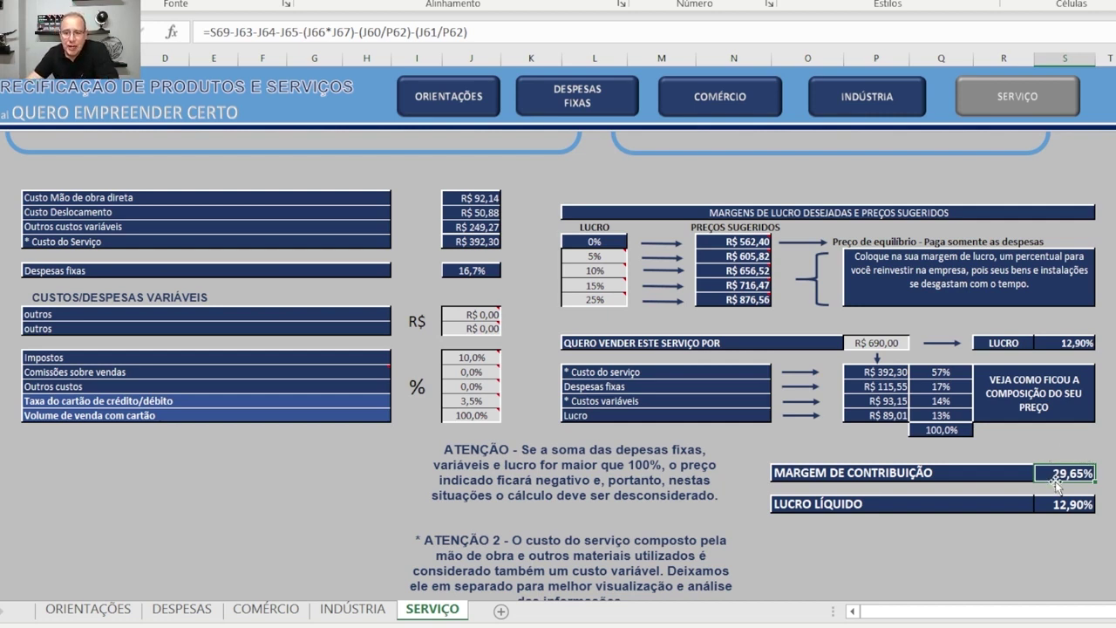
key(Return)
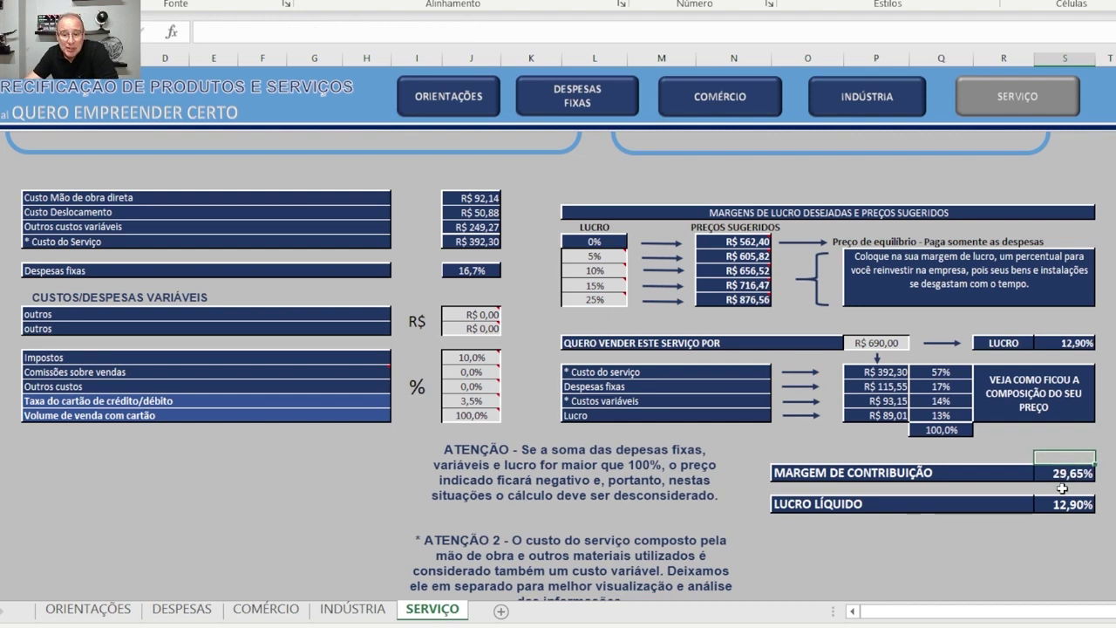
click(1071, 472)
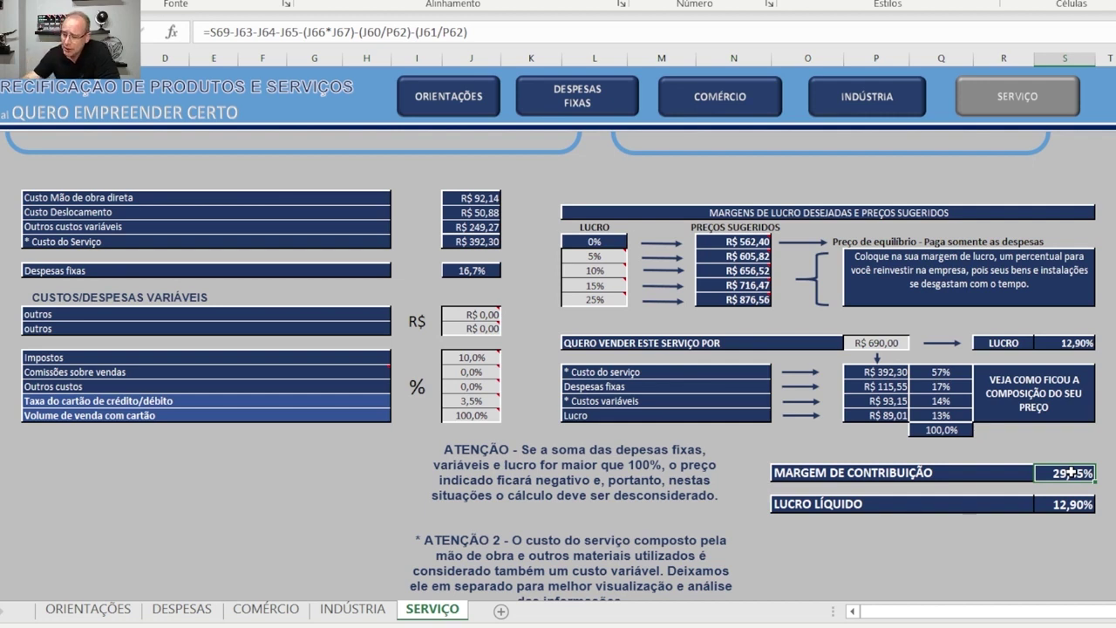
- Compare the Despesas fixas and Lucro percentages in the price composition with the MARGEM DE CONTRIBUIÇÃO
click(949, 386)
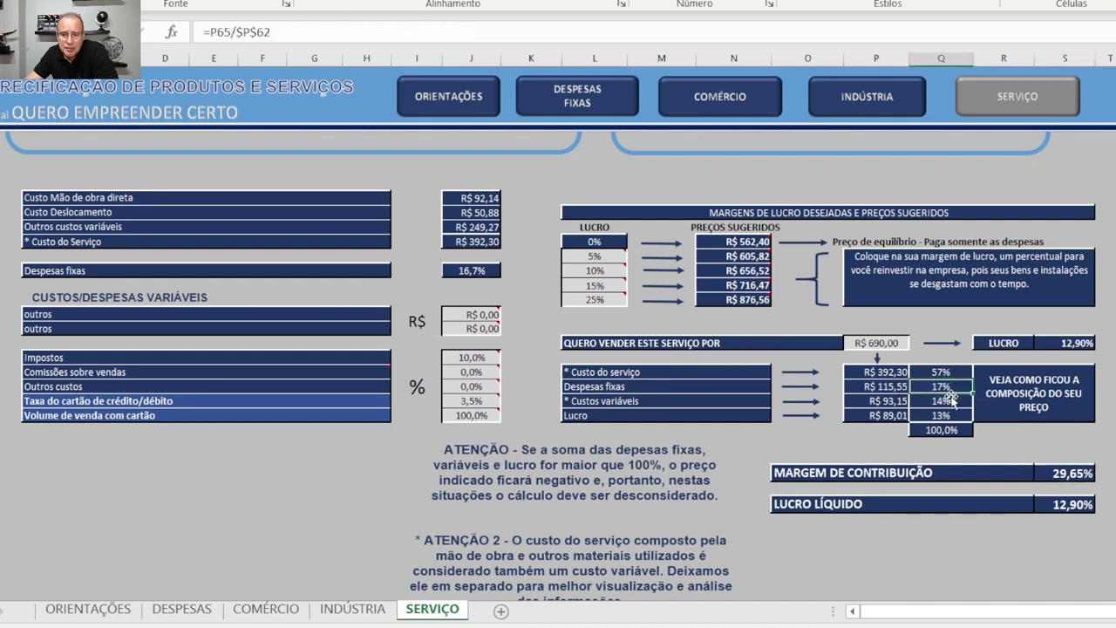
click(949, 416)
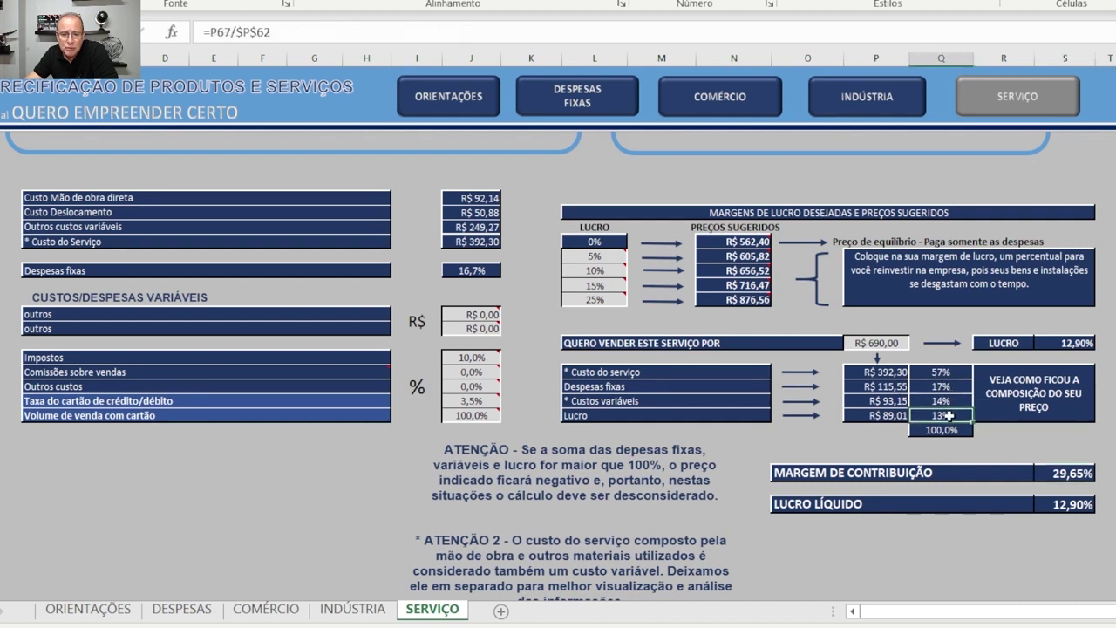
click(957, 387)
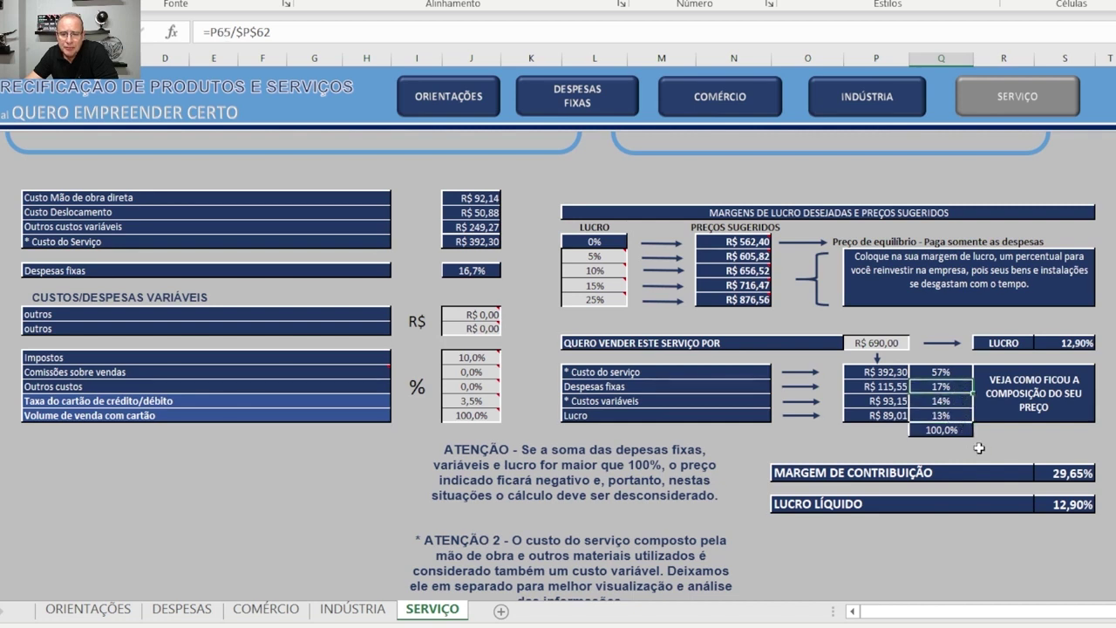
click(1069, 483)
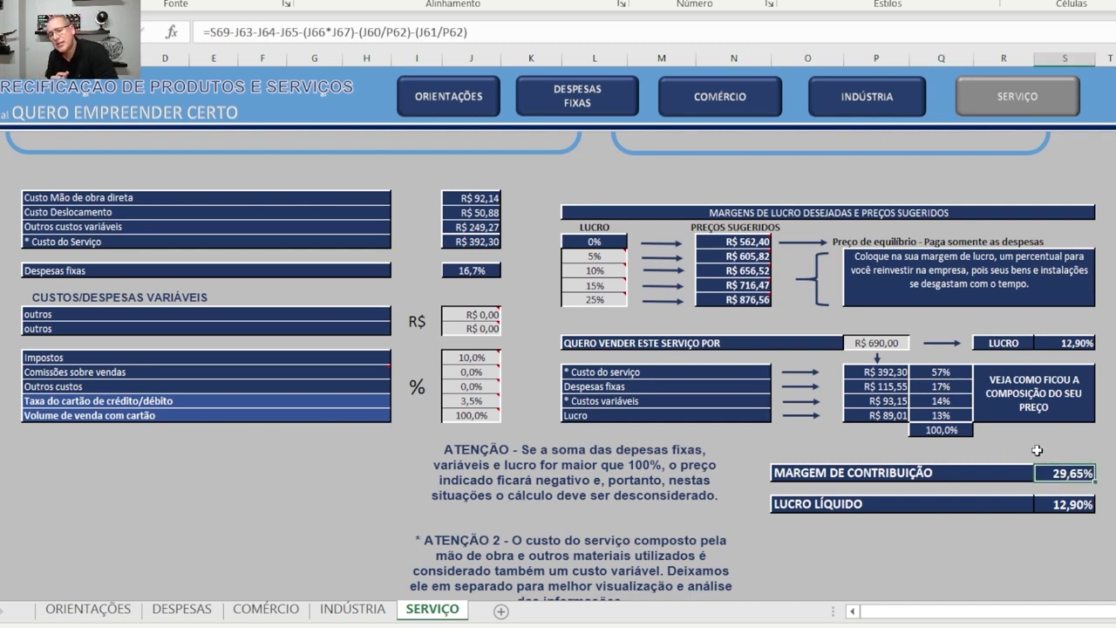
- Examine the Despesas fixas amount and percentage in the price composition against the fixed expense rate taken from the DESPESAS sheet
click(959, 388)
click(869, 389)
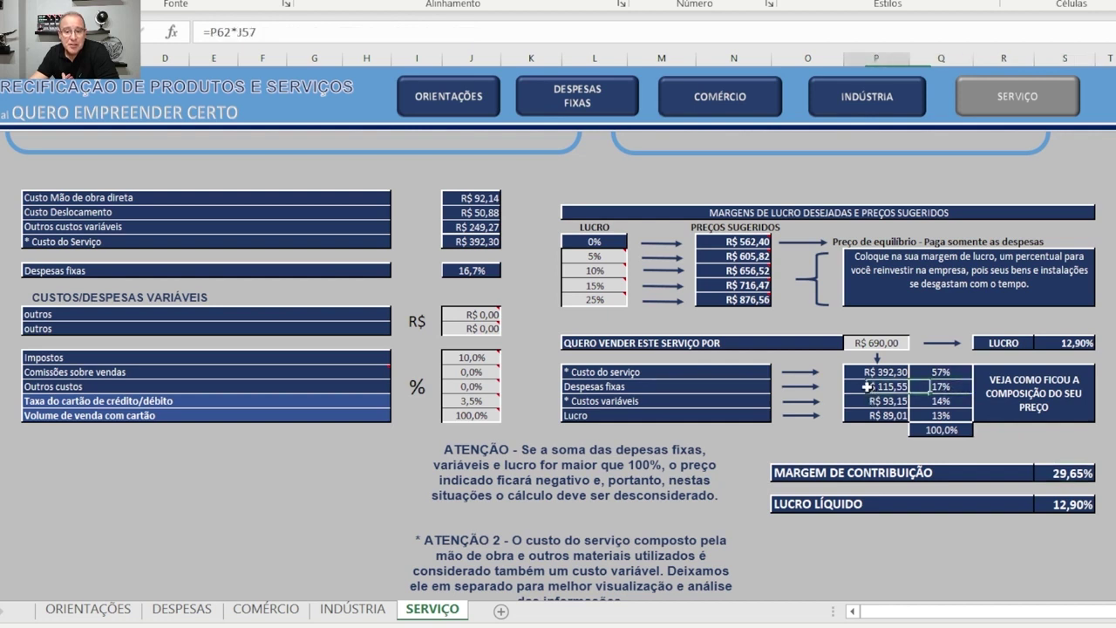
click(931, 389)
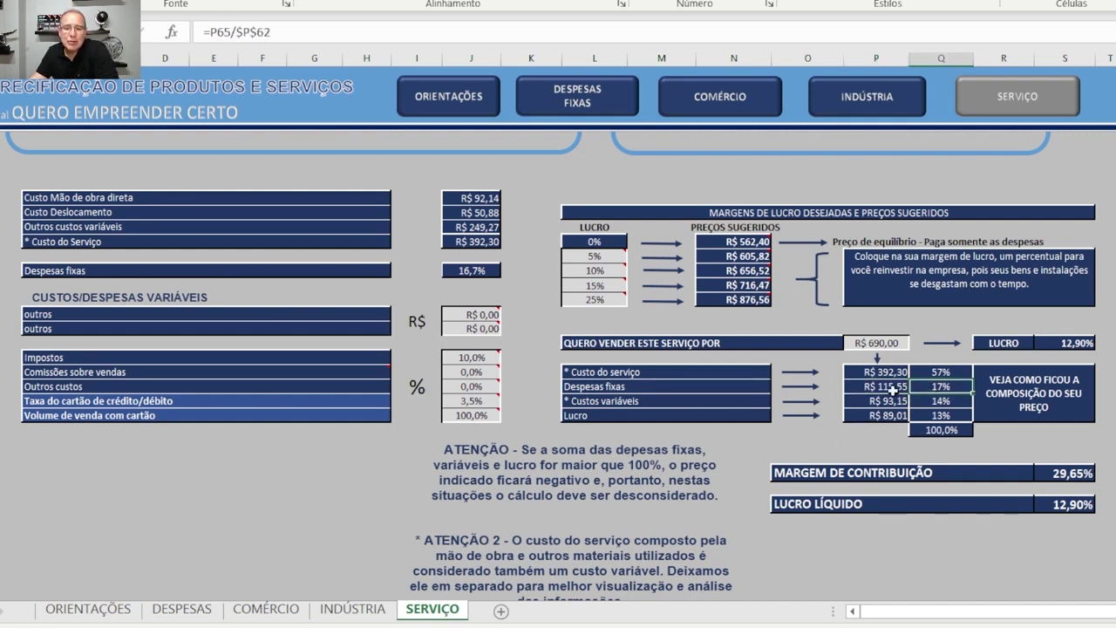
click(897, 390)
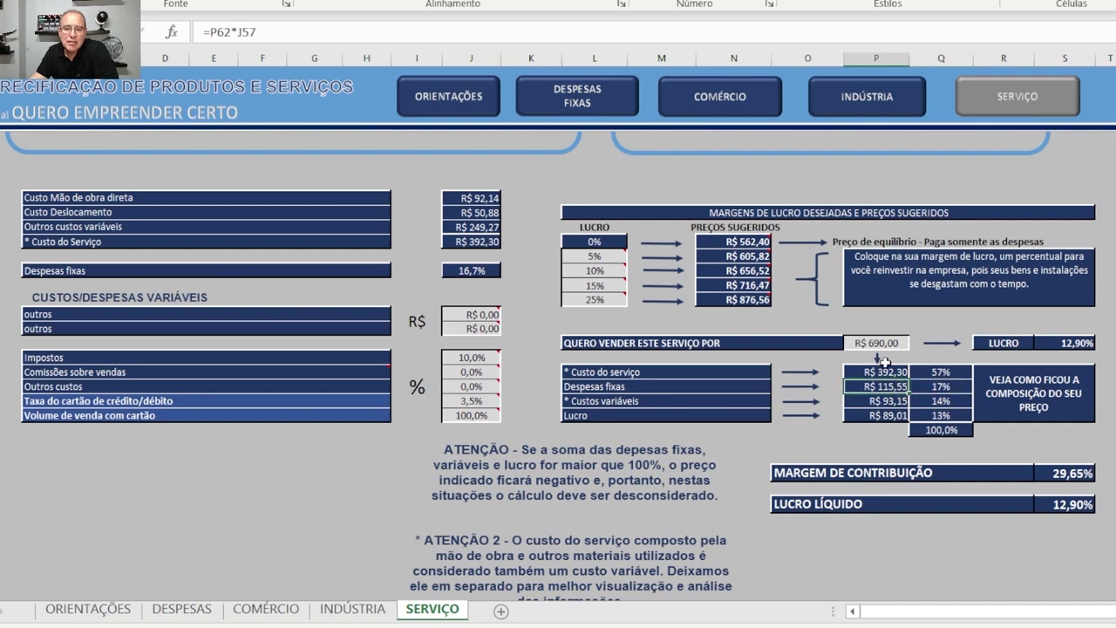
click(923, 386)
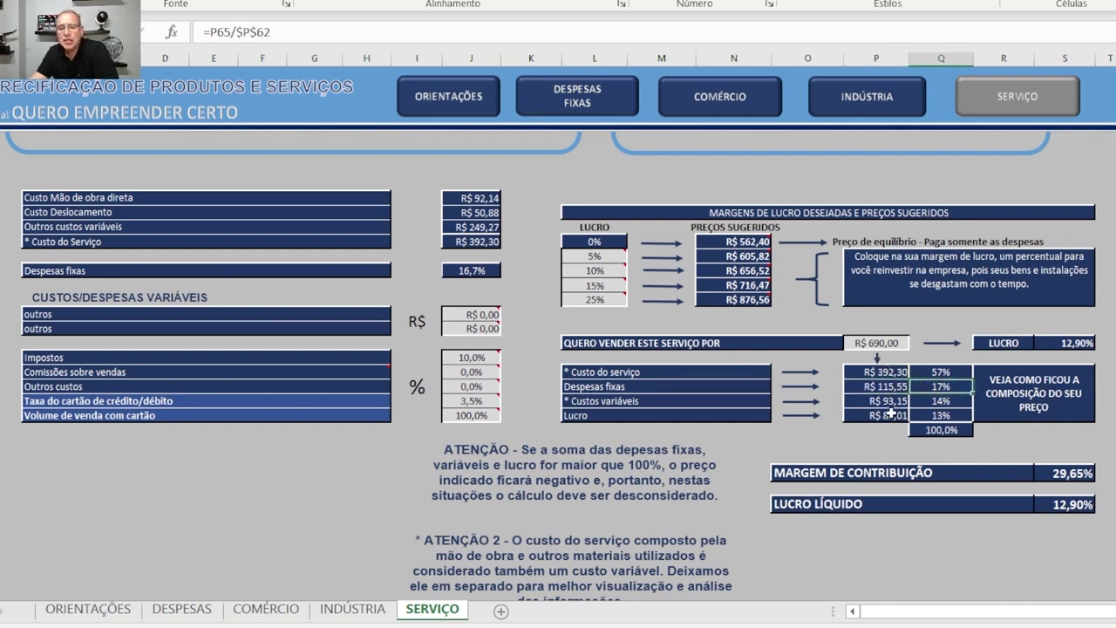
click(860, 389)
click(829, 455)
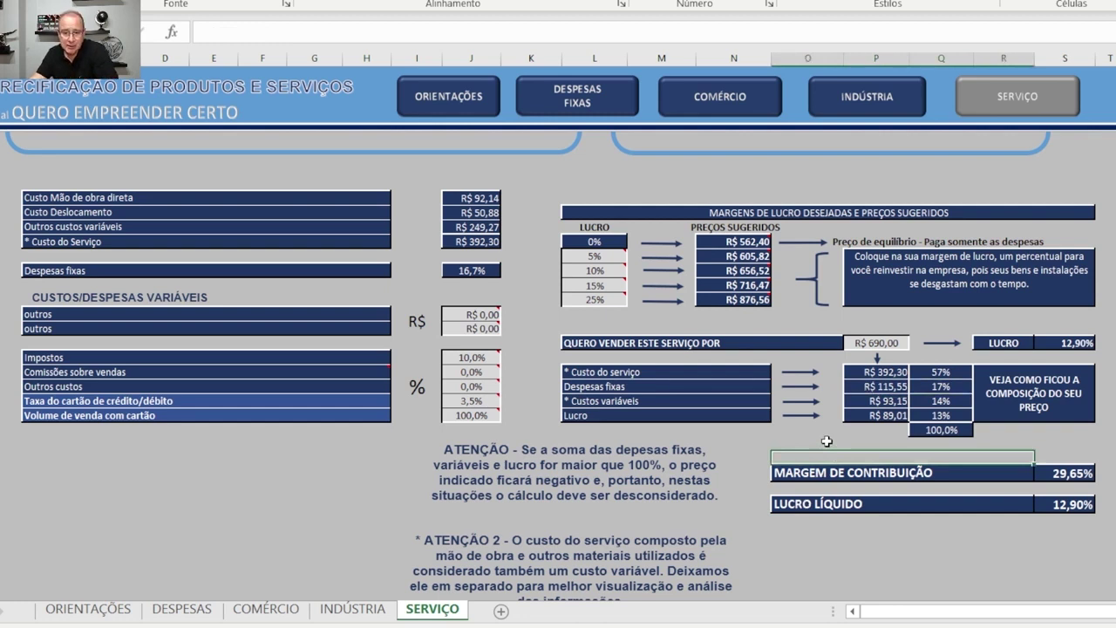
click(827, 441)
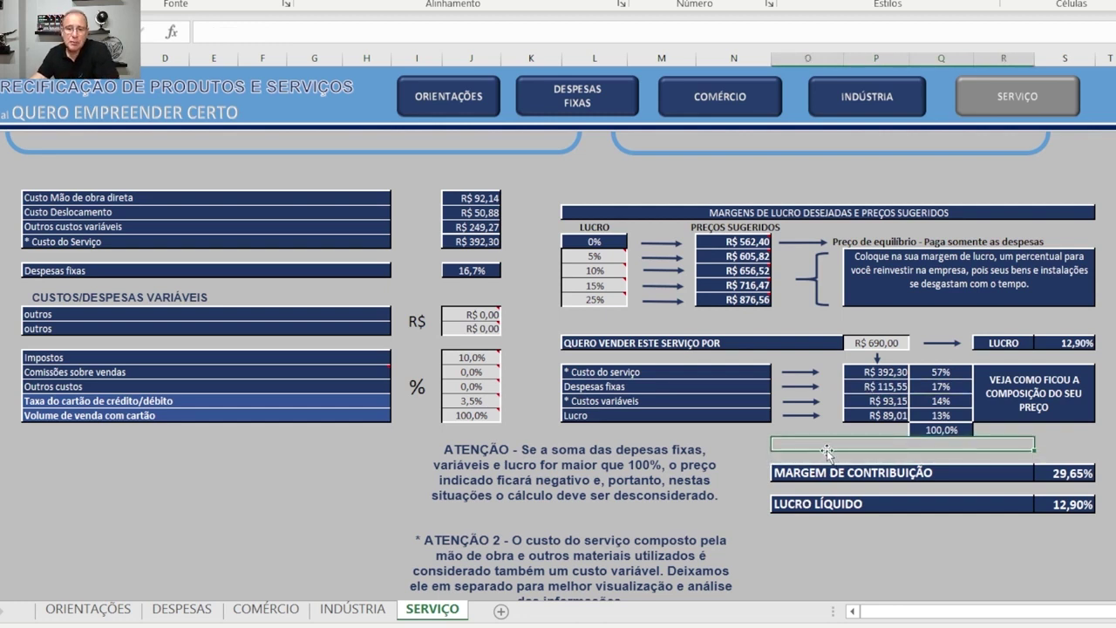
key(Down)
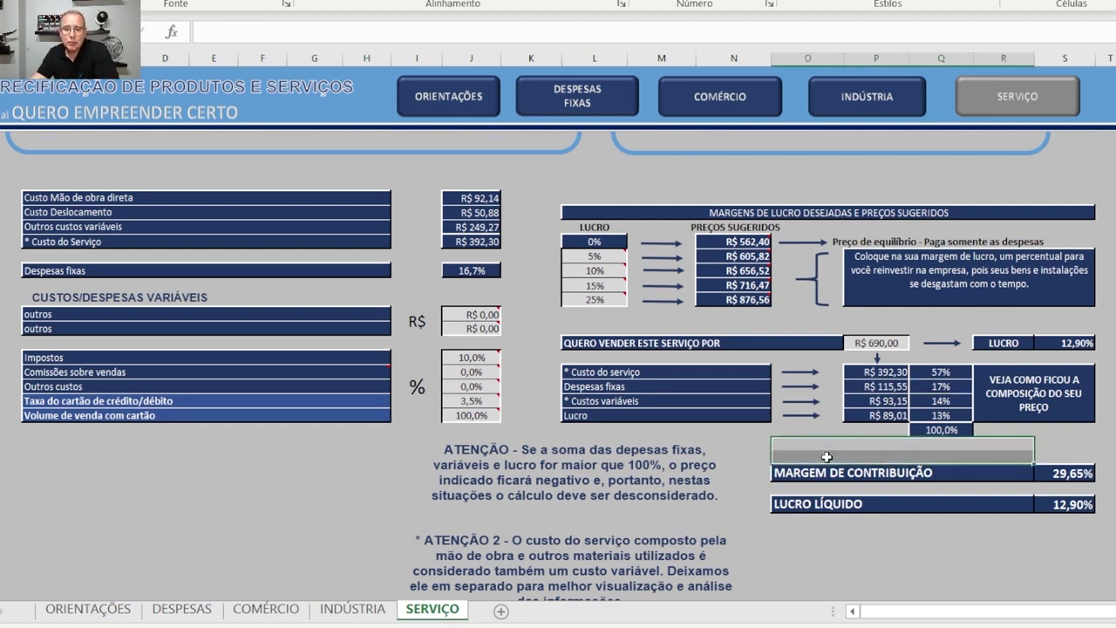
click(928, 397)
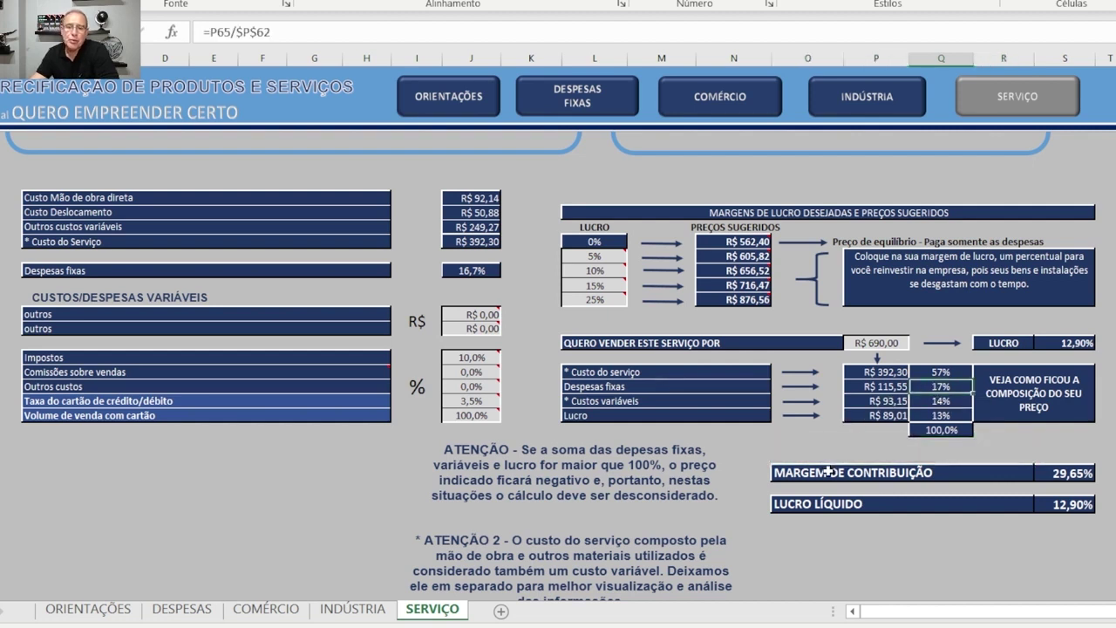
click(470, 271)
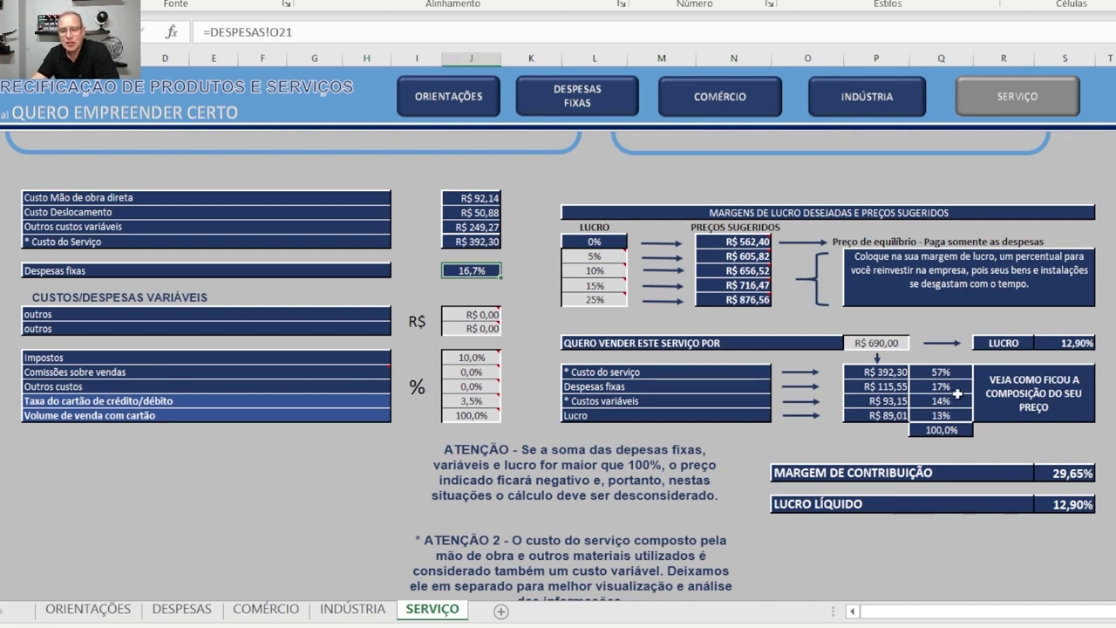
click(959, 390)
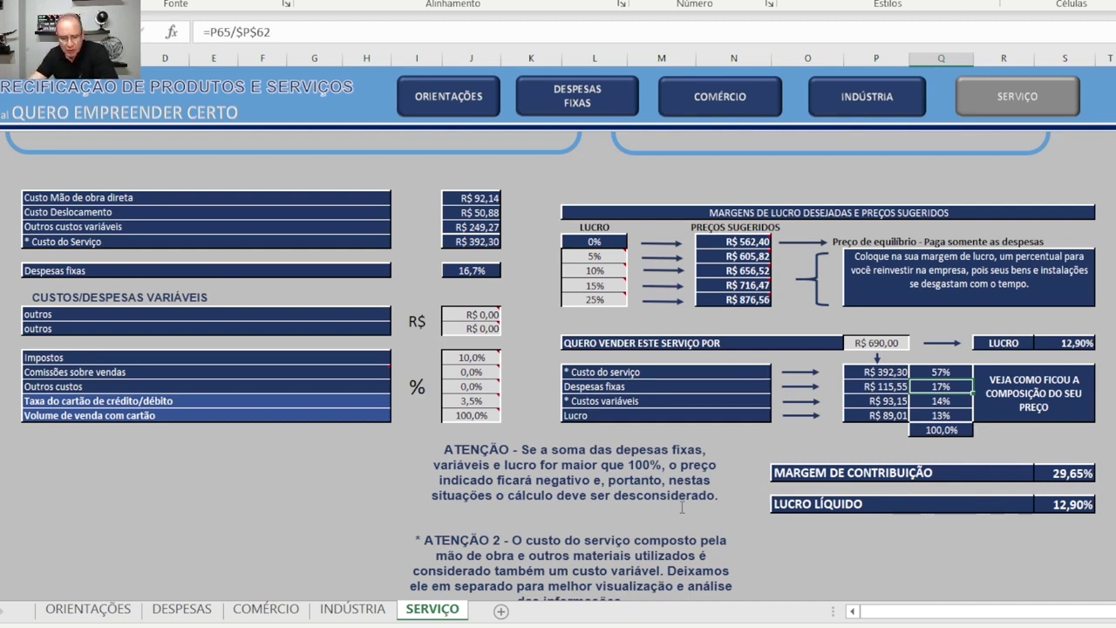
click(332, 473)
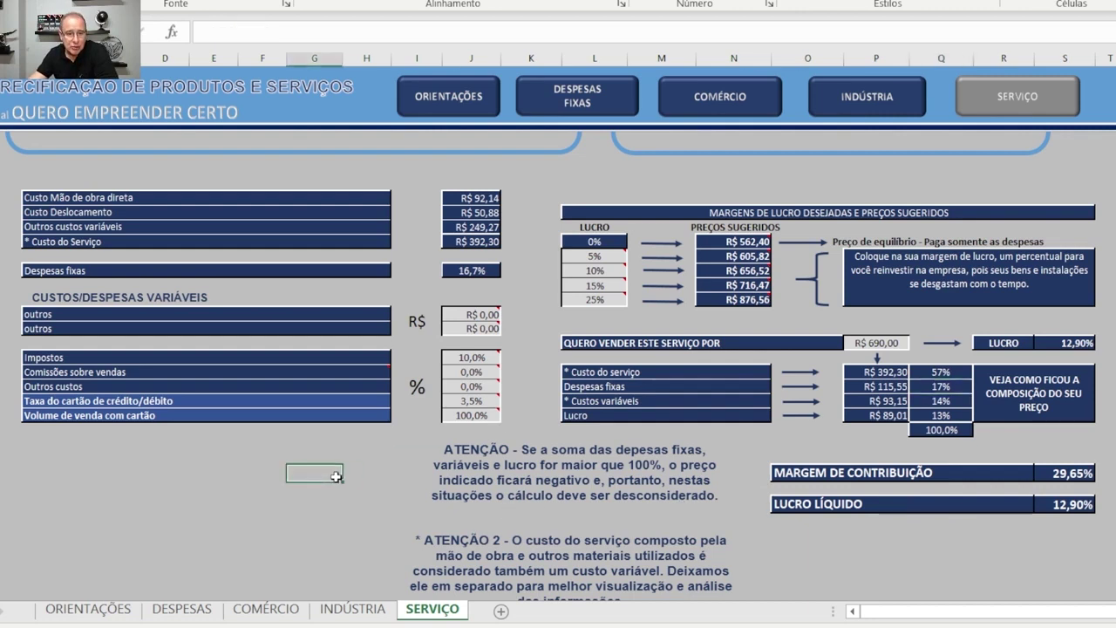
scroll(371, 489, up, 2)
scroll(370, 490, up, 10)
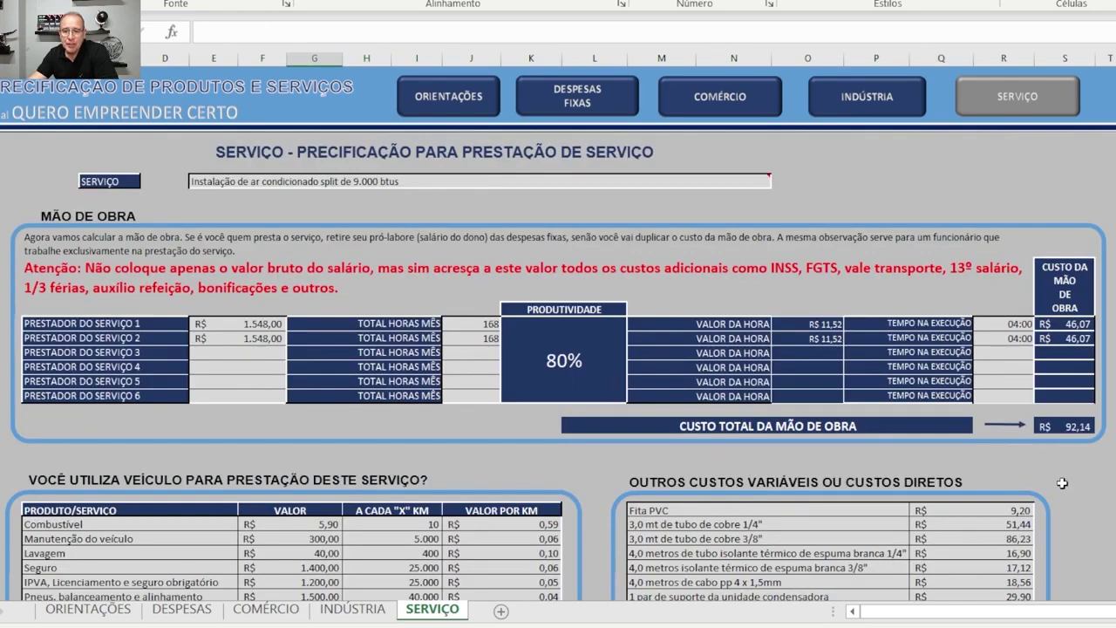
scroll(1062, 475, down, 10)
scroll(1071, 472, down, 2)
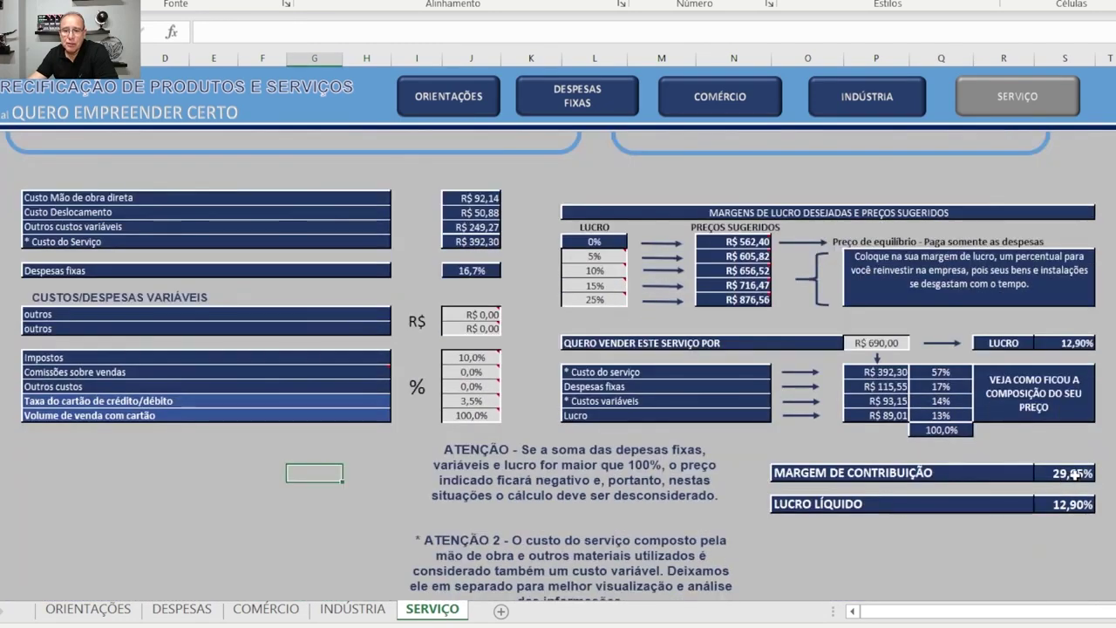